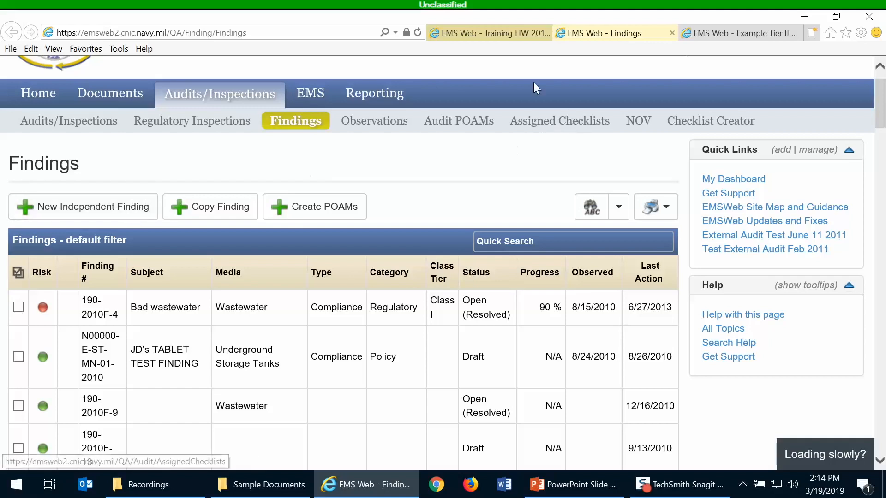
Bring up the Training HW 2019 Inspection profile and review its general info, related items and findings
click(475, 34)
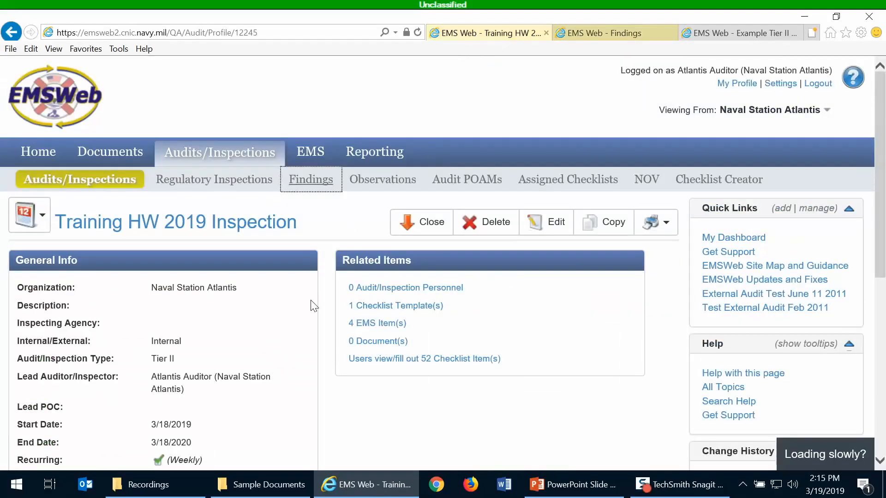
scroll(314, 306, down, 4)
scroll(314, 305, up, 1)
scroll(314, 306, down, 1)
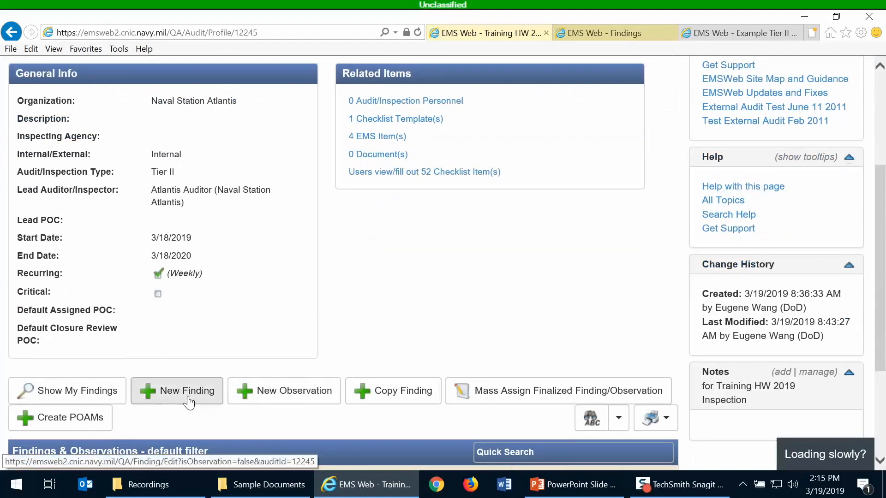
scroll(277, 317, up, 2)
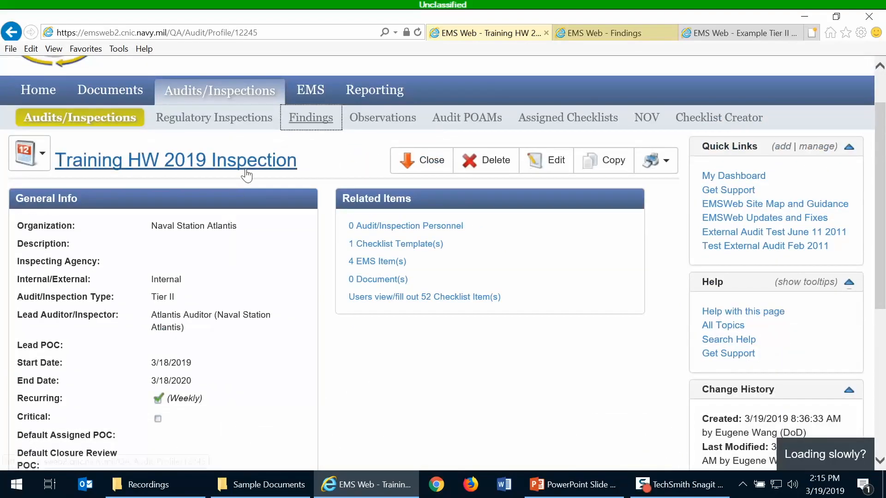
scroll(271, 277, down, 3)
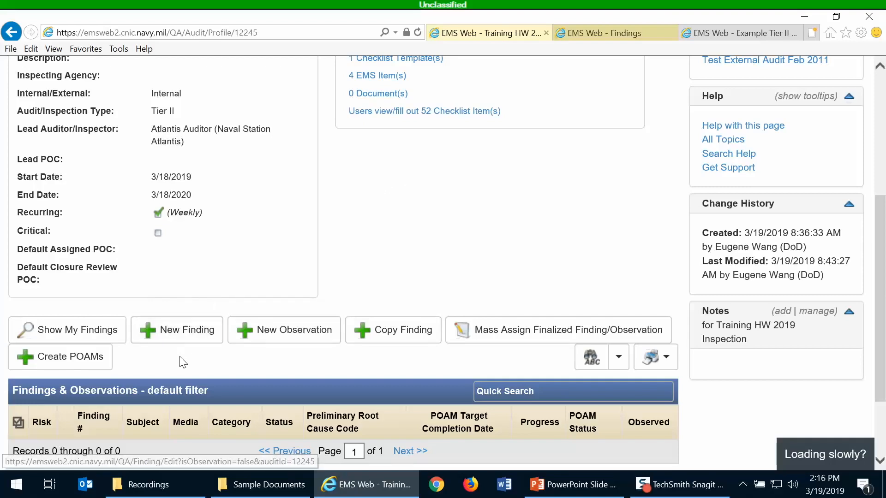
scroll(349, 258, up, 1)
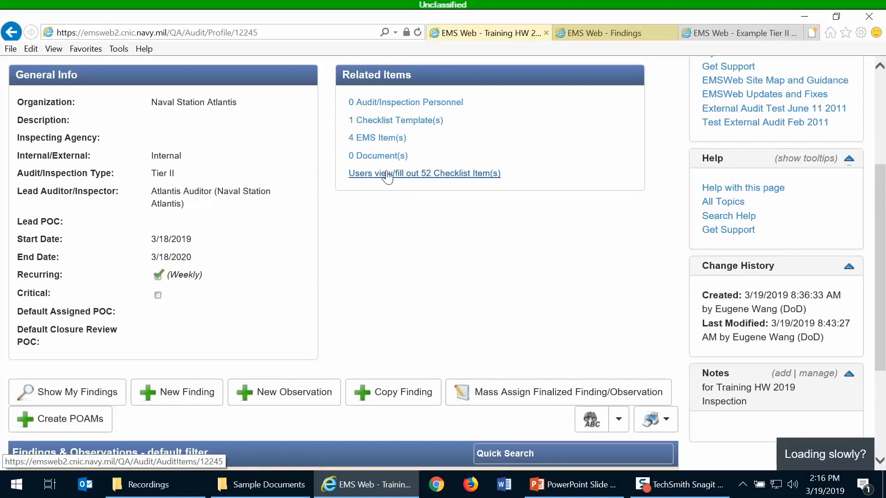
scroll(274, 336, up, 1)
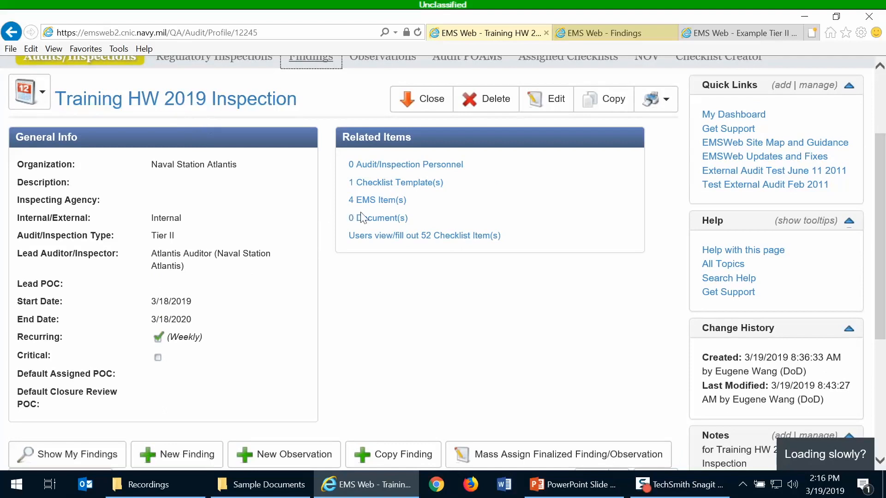
Open the inspection's 52 checklist items and select the Training Mar 2019 entry due 4/5/2019
click(378, 237)
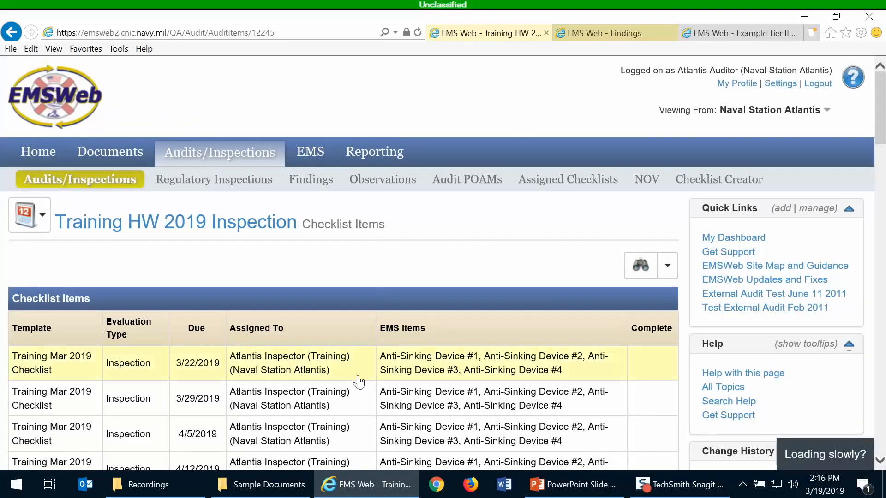
scroll(340, 383, down, 3)
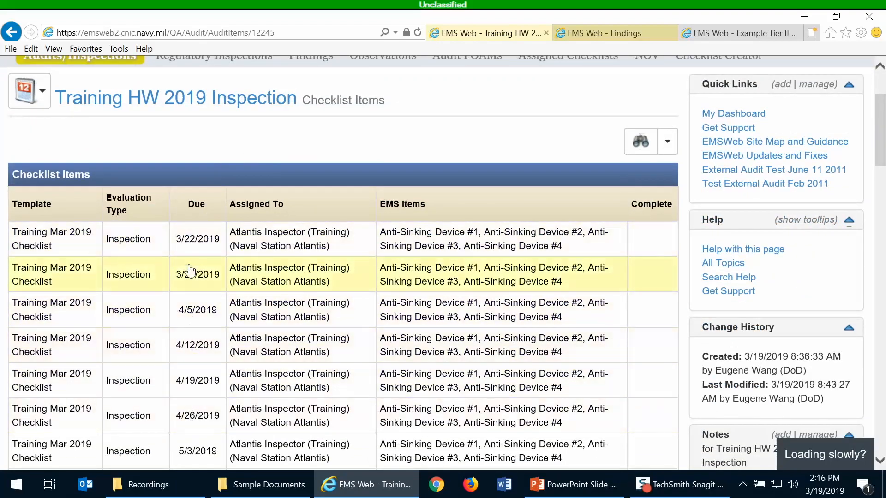
click(192, 310)
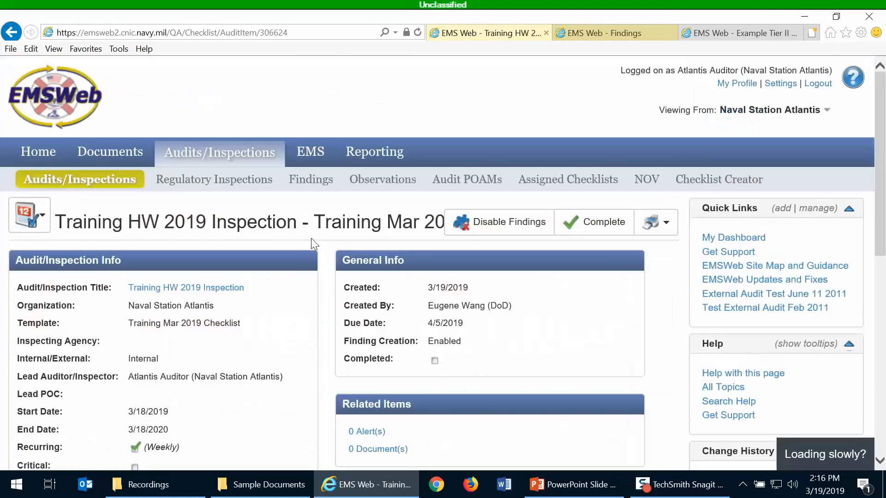
scroll(286, 322, down, 8)
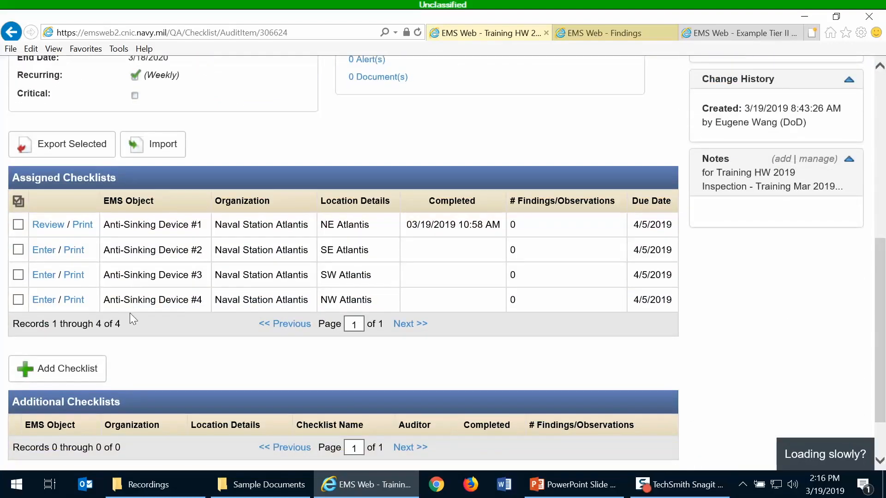
scroll(134, 318, up, 1)
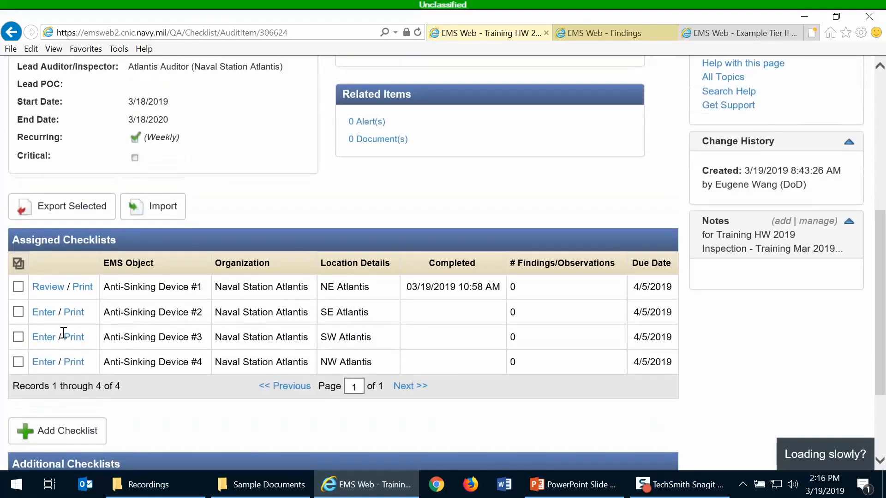
Open the Anti-Sinking Device #4 checklist and mark every question Compliant, confirming the prompt
click(45, 362)
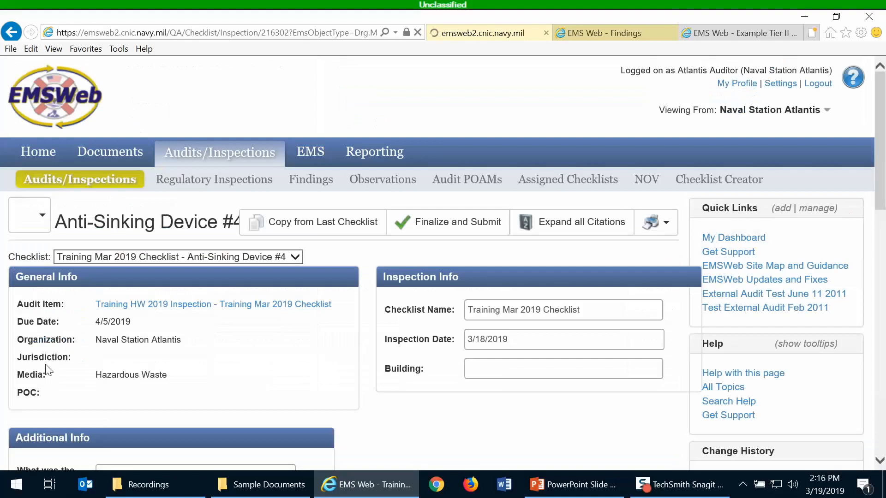
scroll(372, 264, down, 5)
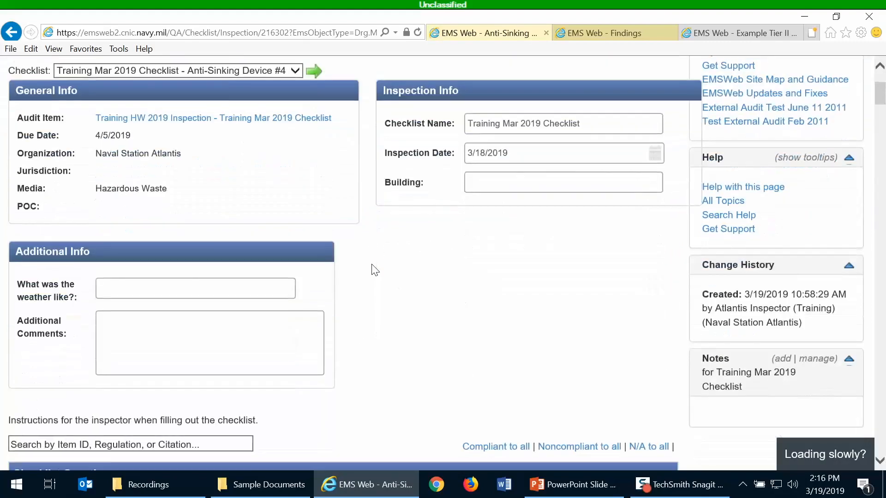
scroll(374, 268, down, 1)
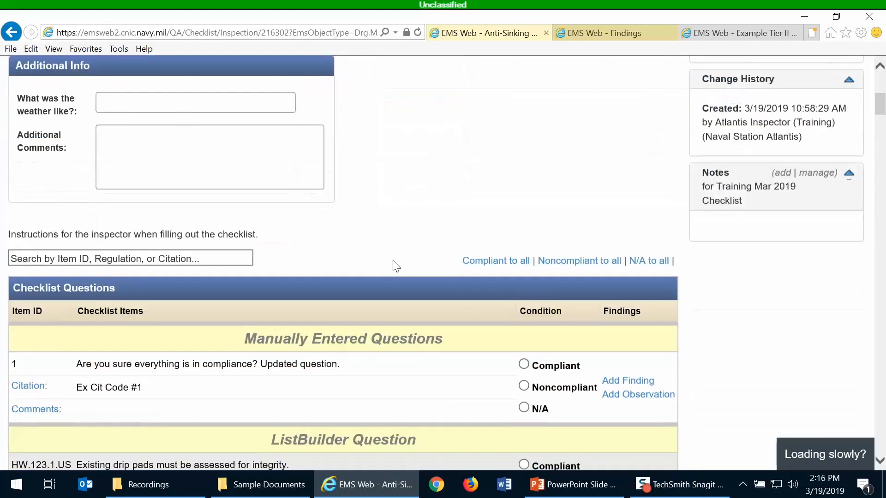
click(494, 261)
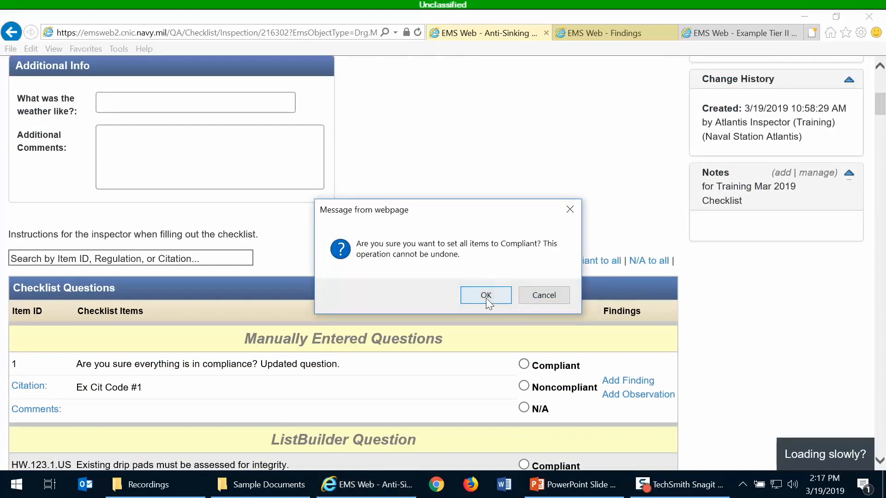
click(485, 297)
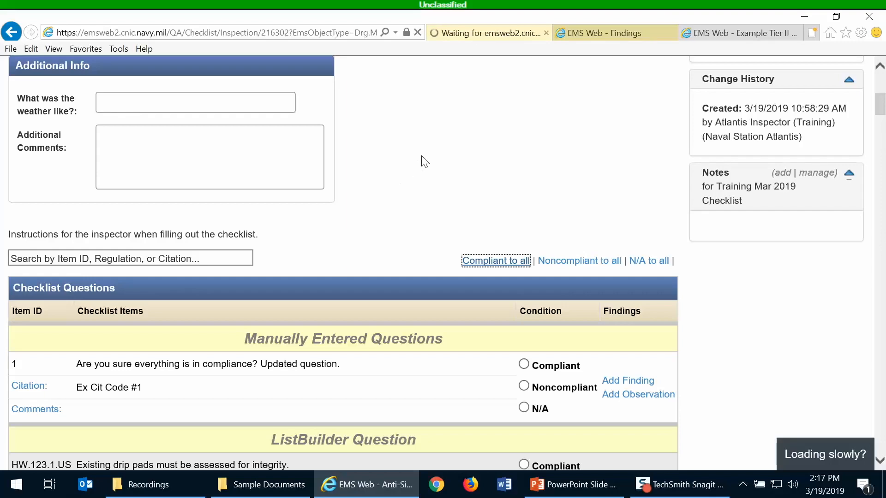
scroll(453, 197, down, 15)
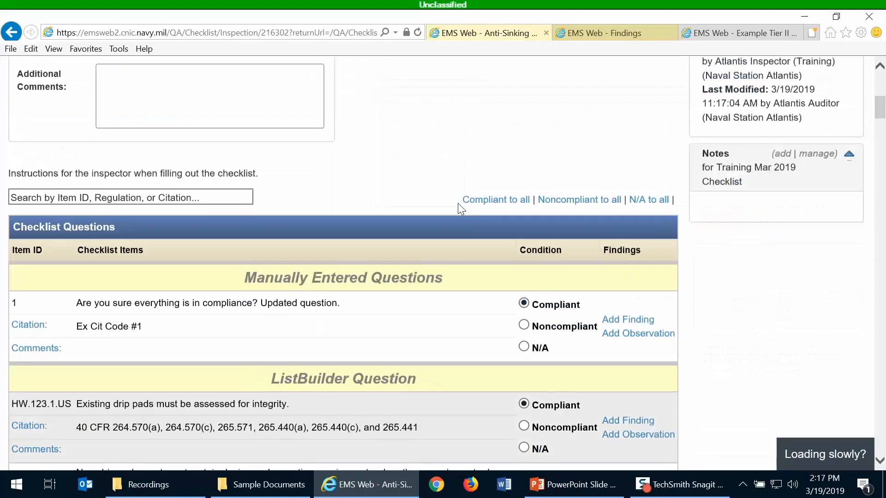
scroll(460, 209, down, 12)
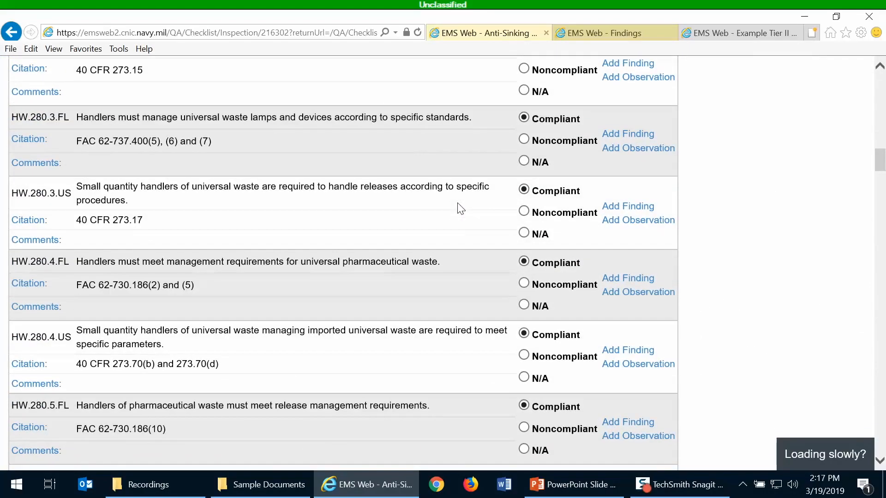
scroll(460, 208, down, 18)
scroll(457, 203, down, 15)
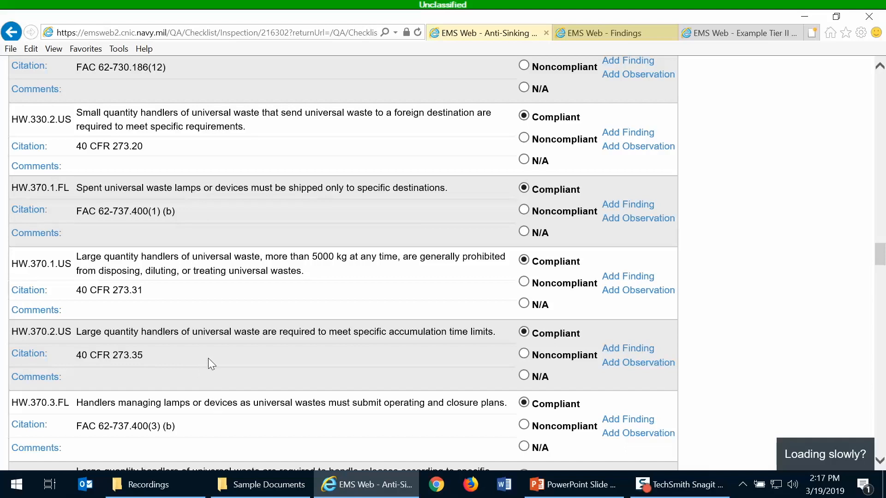
Comment on HW.370.2.US that a drum of used fluorescent lamps was stored two years, and mark it Noncompliant
click(30, 374)
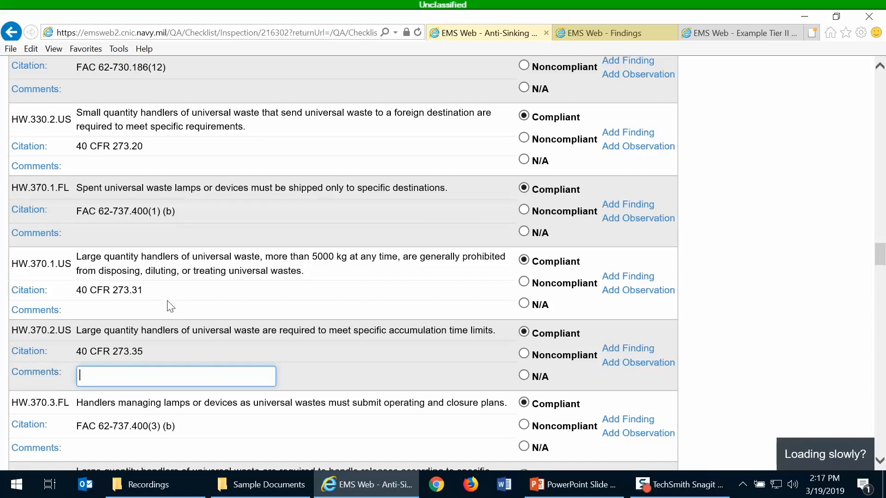
text(At this accumulation site, )
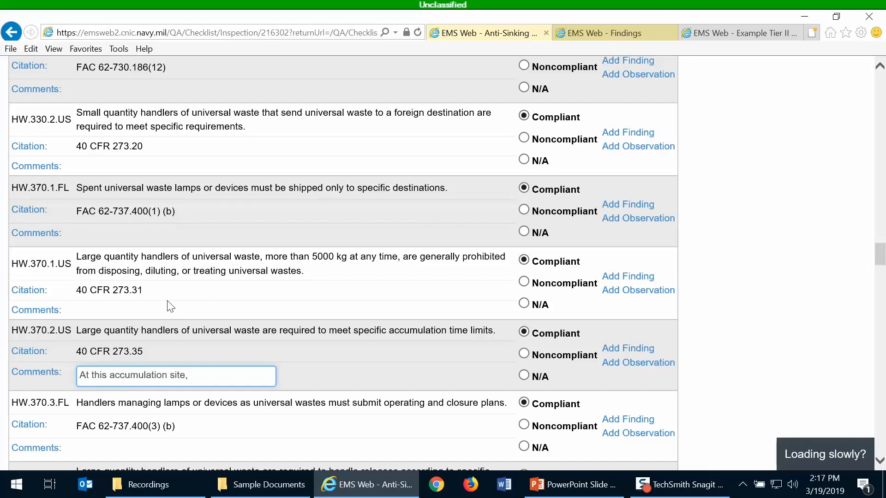
text(a)
key(BackSpace)
key(BackSpace)
key(BackSpace)
text(the storage time was one year)
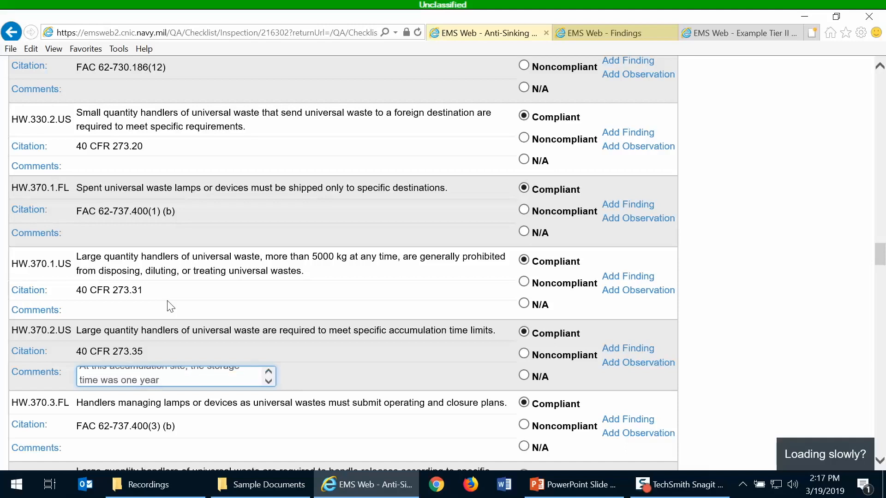
text(.  A)
text( drum of use)
text(d fluorescent)
text( lam)
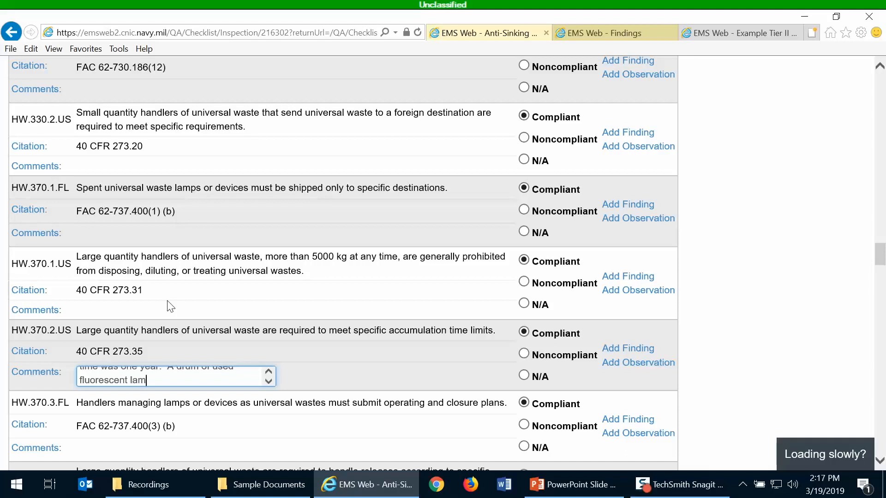
text(ps were found that had)
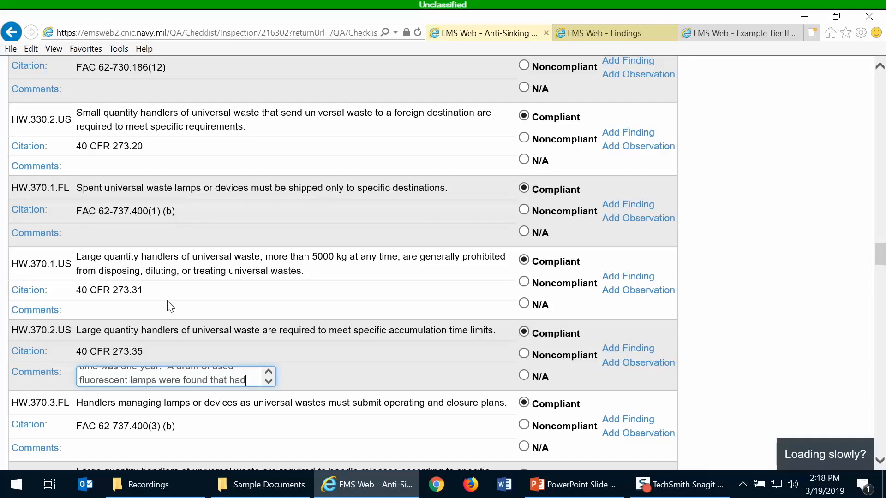
text( been stored th)
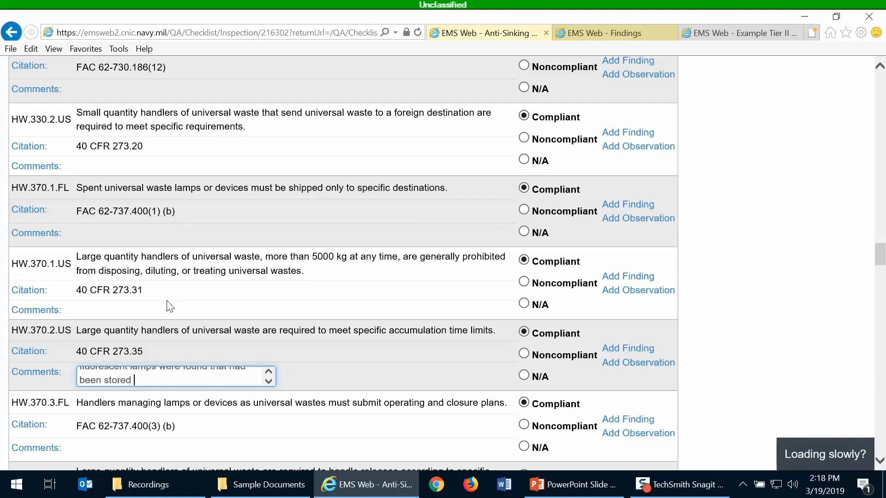
key(BackSpace)
key(BackSpace)
text(ther)
key(BackSpace)
key(BackSpace)
key(BackSpace)
key(BackSpace)
text(there for two years.)
click(525, 354)
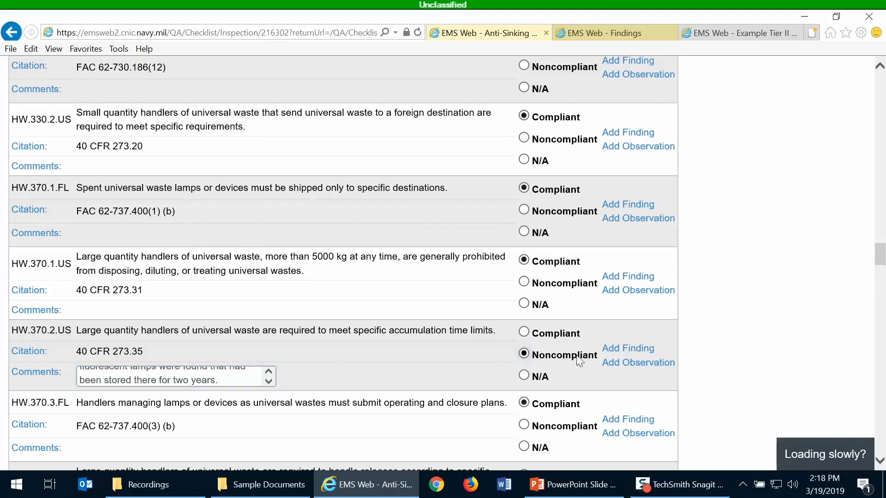
Start a new finding for HW.370.2.US and review its prefilled Hazardous Waste media and evidence
click(628, 353)
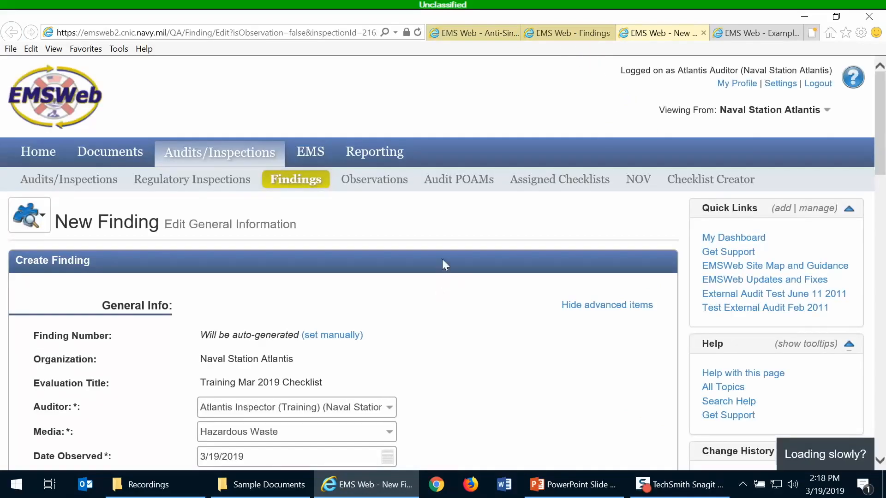
scroll(442, 261, down, 4)
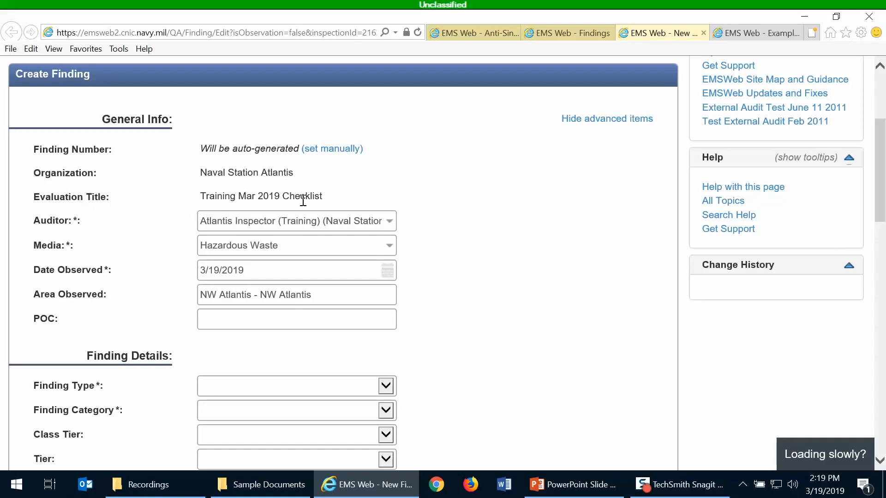
scroll(446, 189, down, 3)
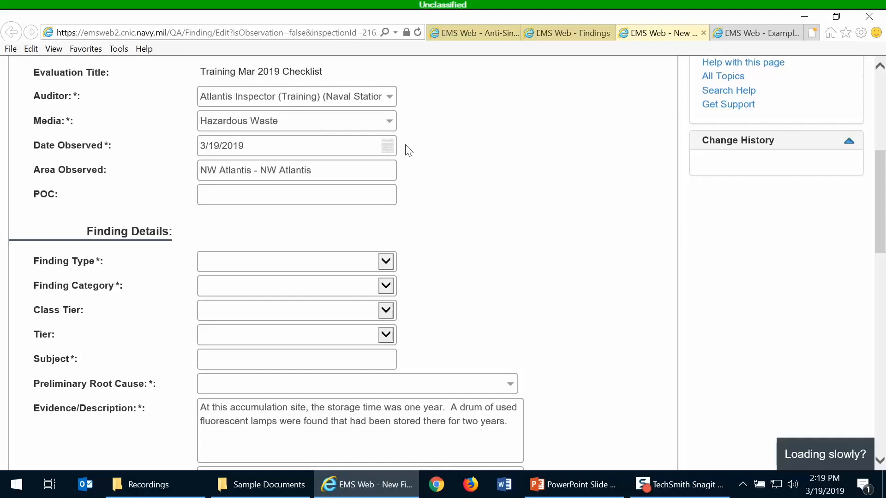
scroll(408, 150, down, 1)
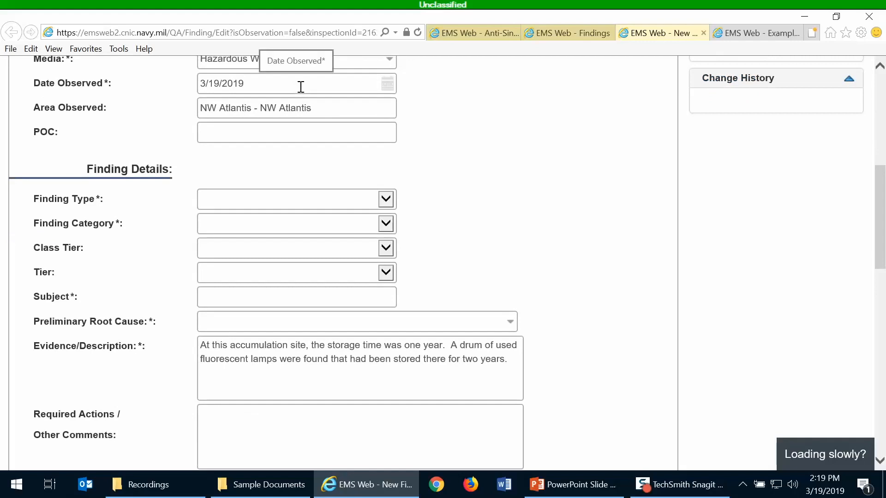
Set Date Observed to 03/18/2019 and enter the point of contact's name and phone number
click(387, 85)
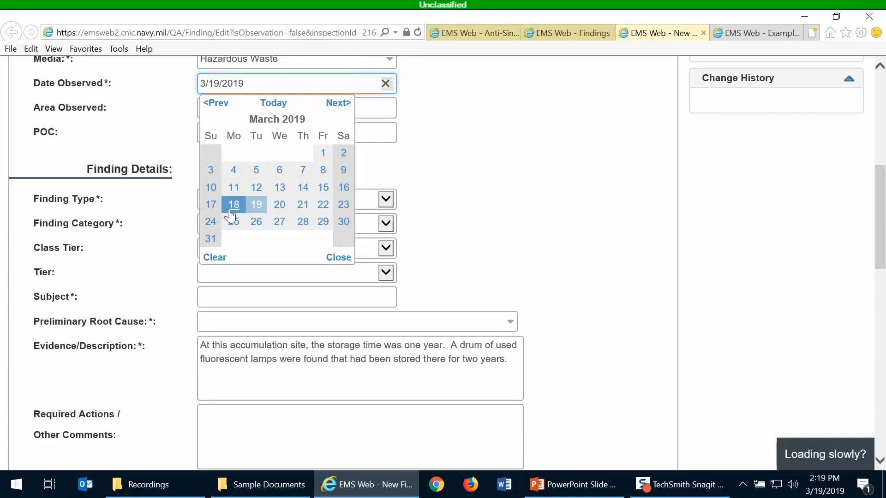
click(233, 206)
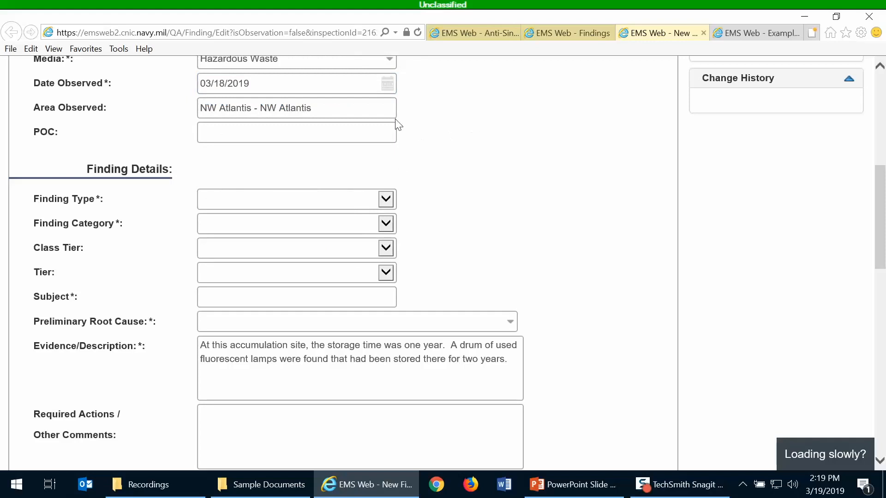
scroll(455, 131, down, 1)
scroll(455, 131, up, 1)
scroll(455, 131, down, 1)
click(288, 72)
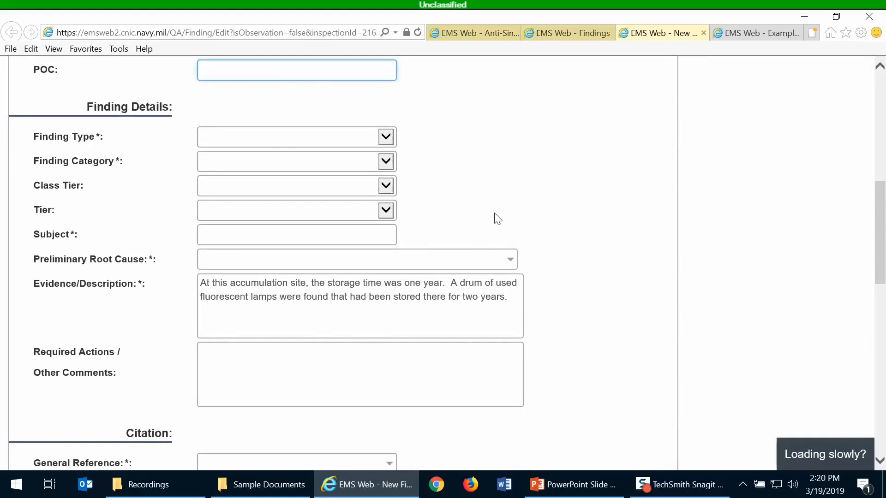
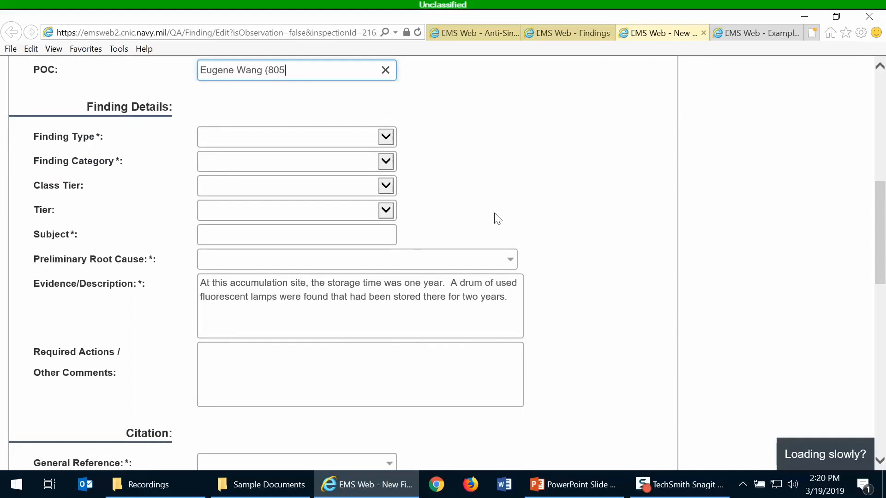
click(512, 217)
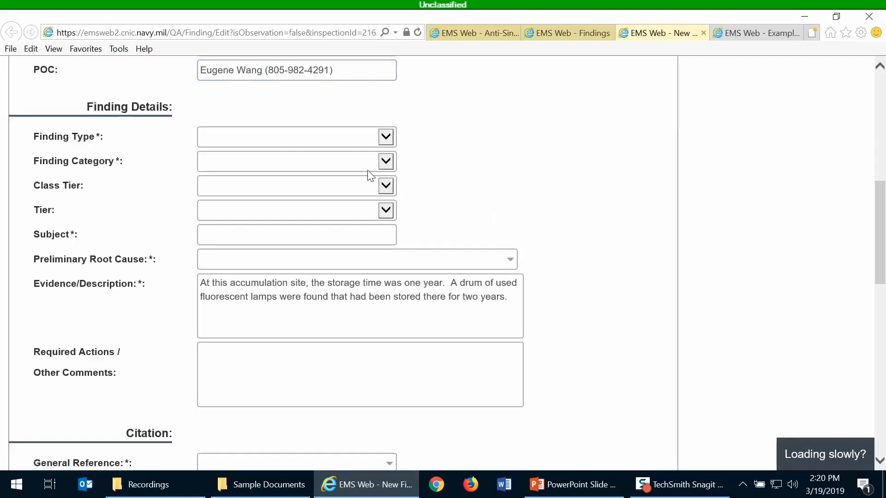
Set Finding Type to Compliance and Finding Category to Regulatory
click(388, 138)
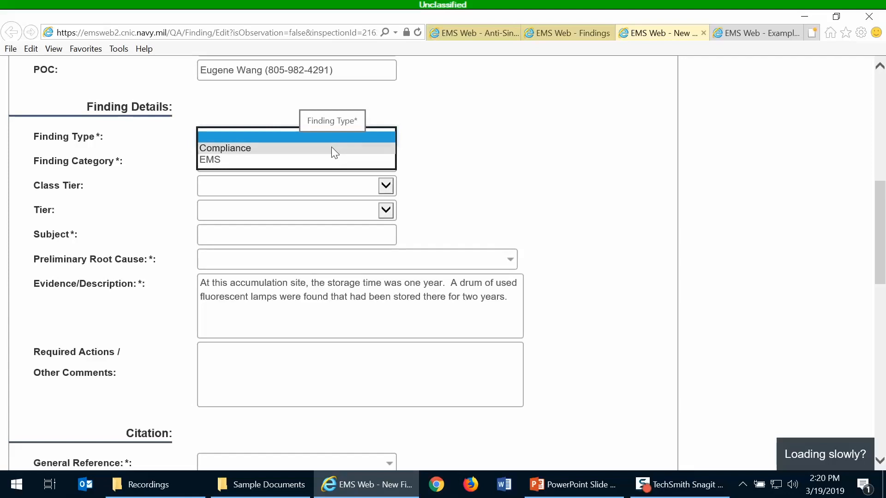
click(331, 146)
click(330, 164)
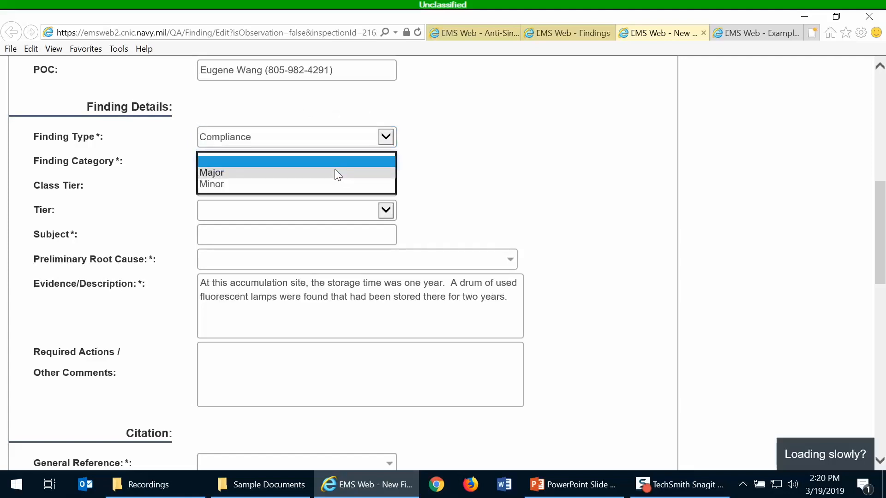
click(393, 135)
click(374, 137)
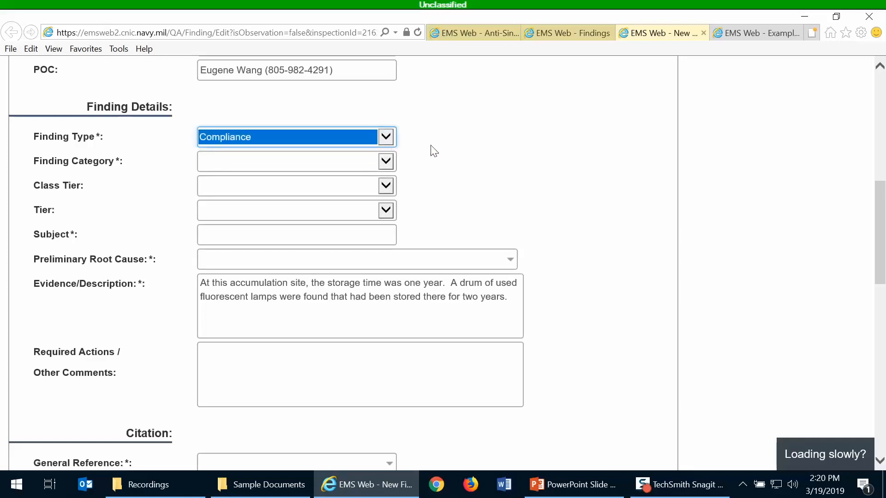
click(389, 160)
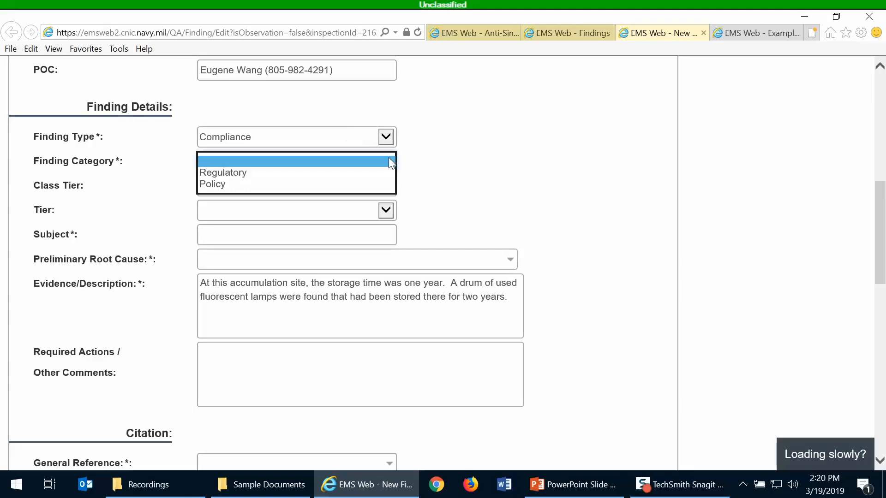
click(337, 172)
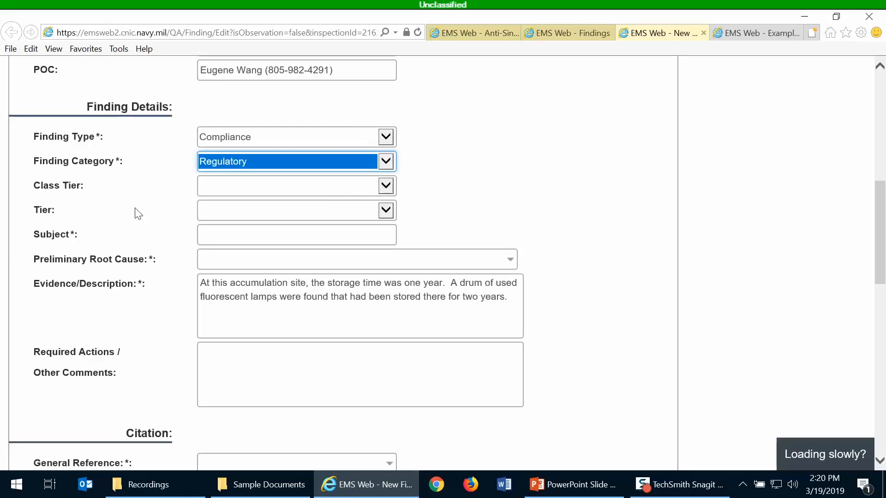
Leave the class tier and tier fields blank
click(389, 187)
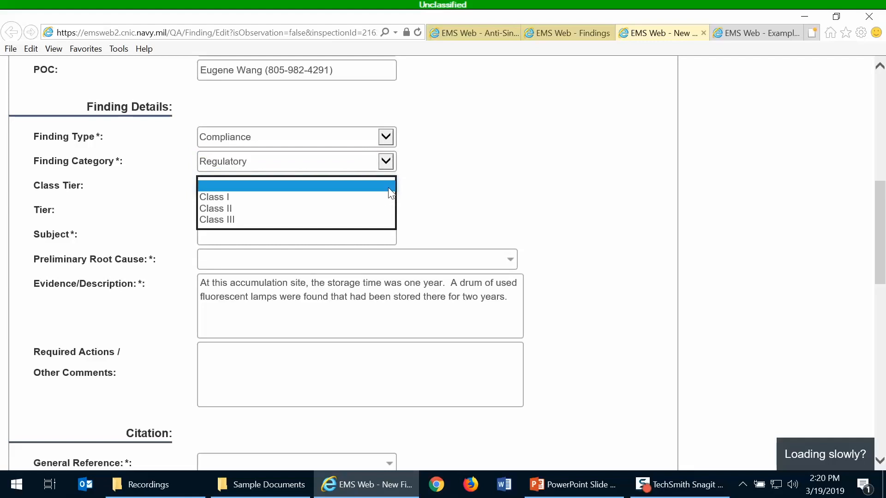
click(389, 188)
click(385, 210)
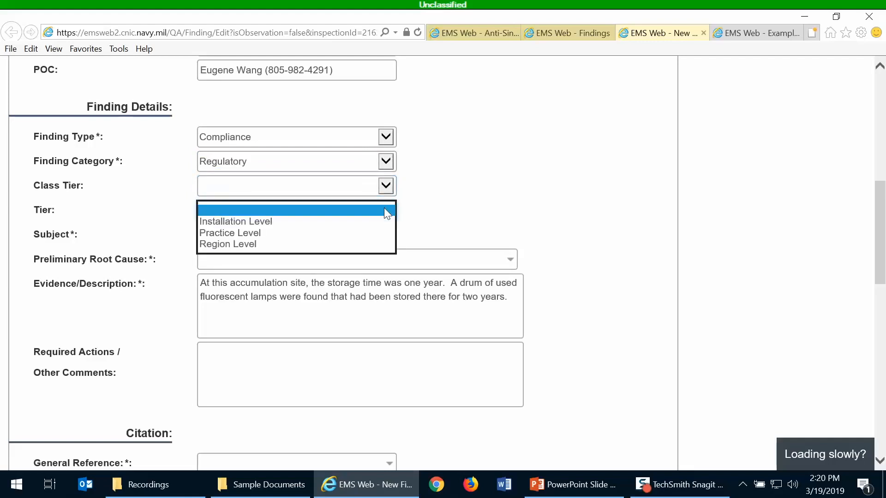
click(448, 223)
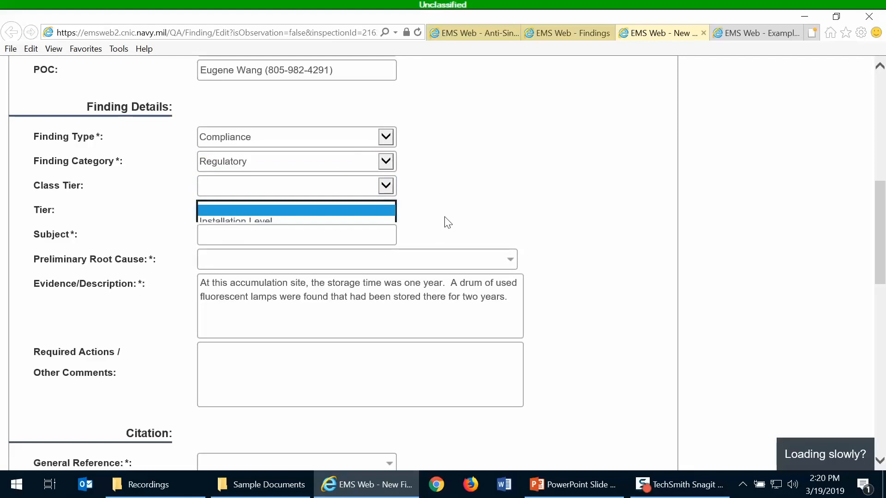
Enter 'Improper Storage of Universal Waste Lamps' in the finding's Subject field
click(367, 232)
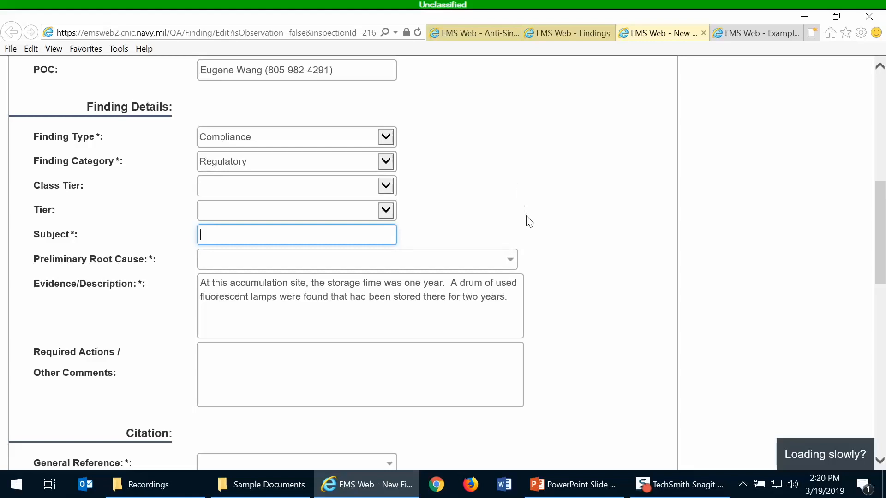
click(531, 236)
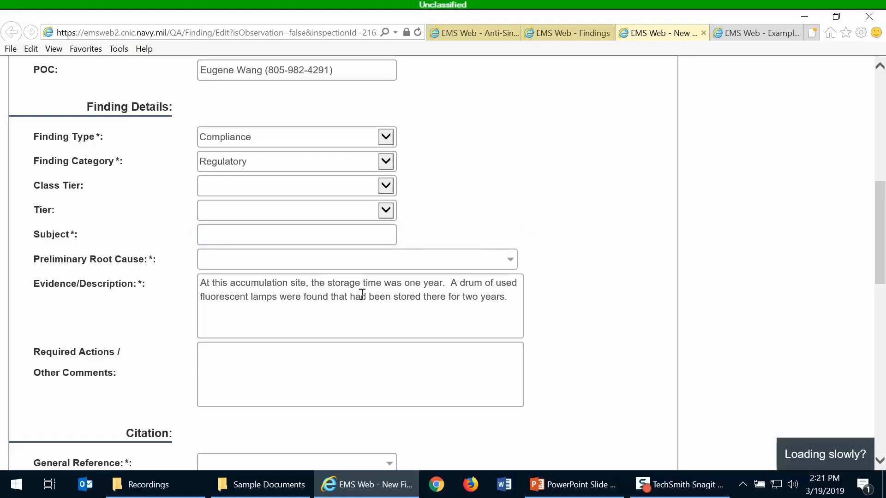
click(282, 233)
text(I)
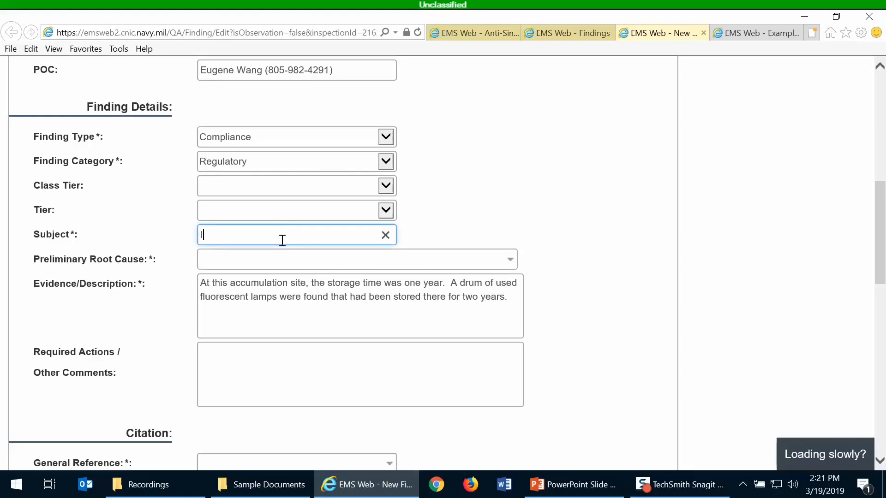
text(mproper Storage of)
text(Universal Waste Lamps)
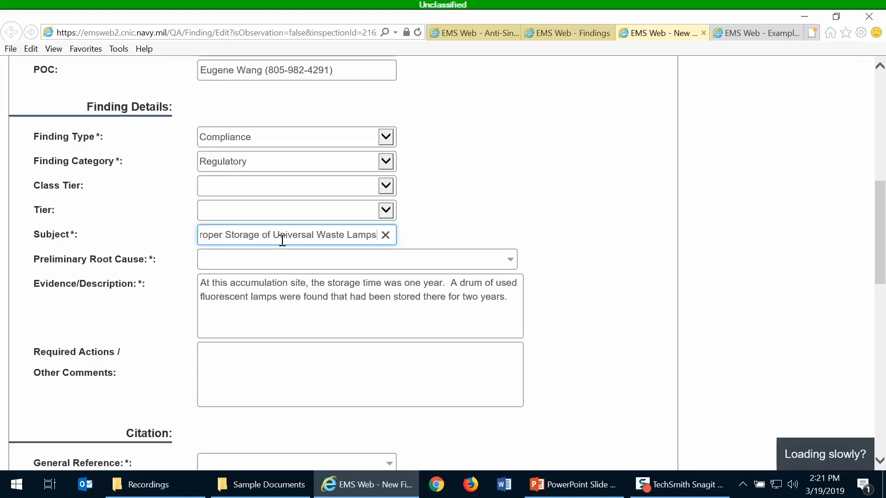
click(555, 248)
scroll(554, 248, down, 1)
scroll(553, 248, down, 1)
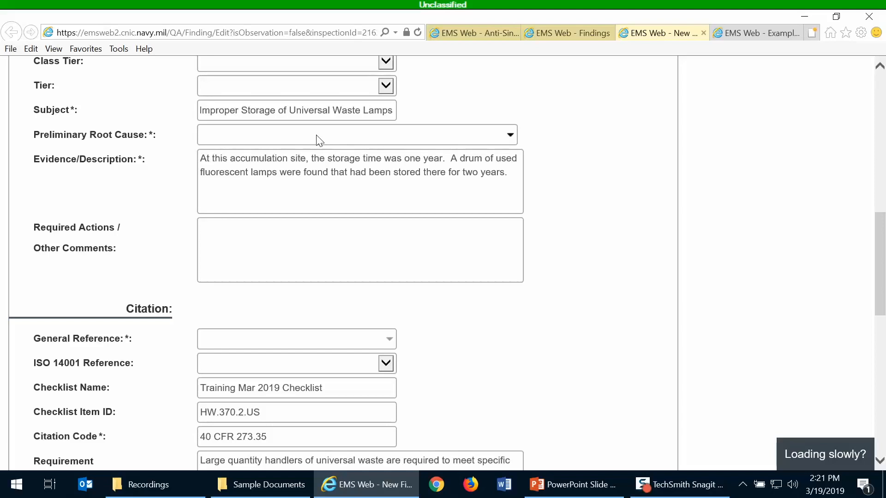
Choose CTA02 under Competence / Training and Awareness as the preliminary root cause
click(317, 141)
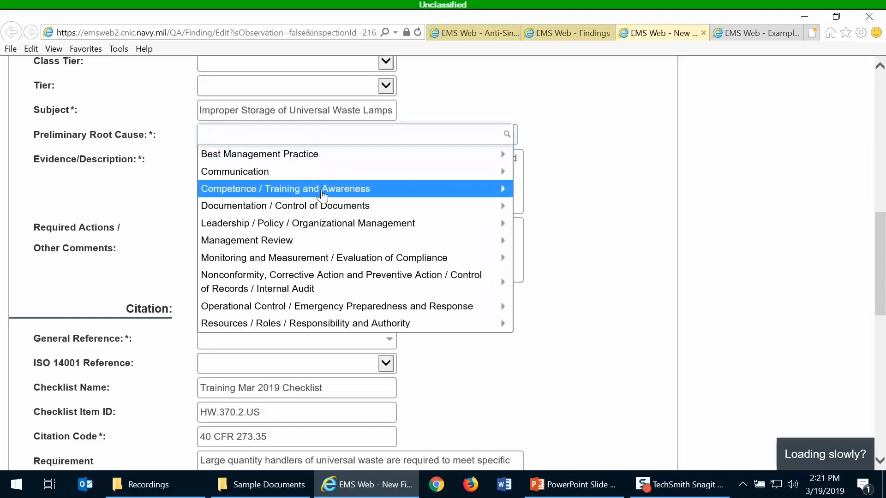
click(505, 193)
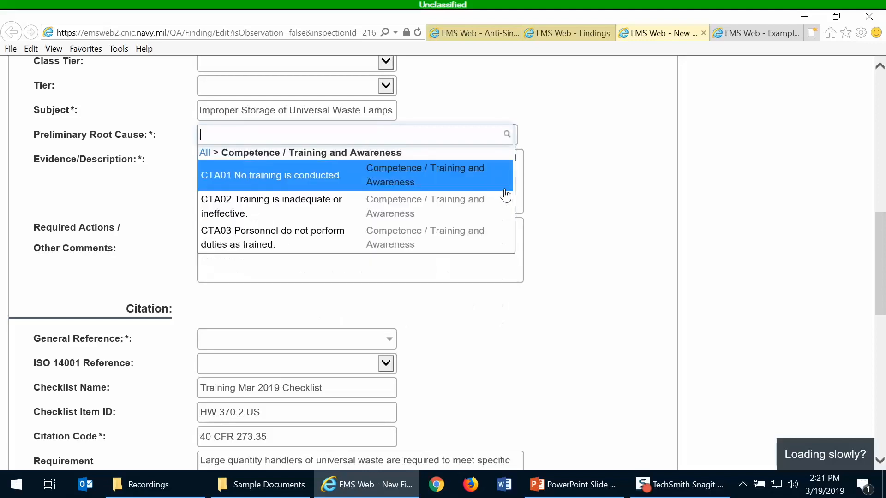
click(418, 203)
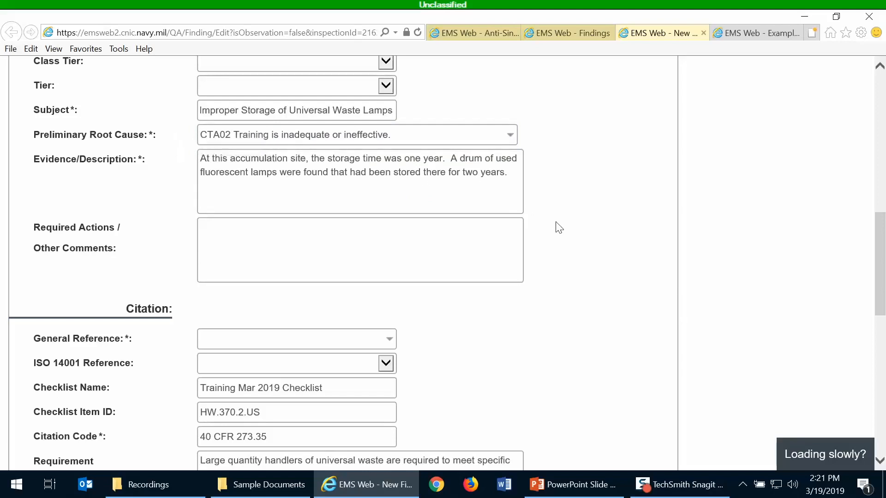
Write required actions: dispose of the used lamps promptly and train personnel and contractors on universal waste
scroll(567, 239, down, 2)
scroll(565, 239, down, 2)
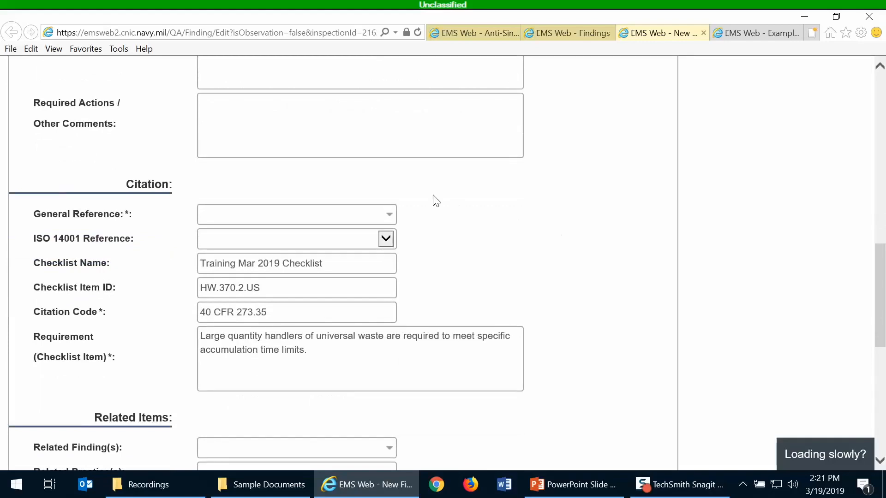
click(265, 129)
scroll(591, 247, up, 2)
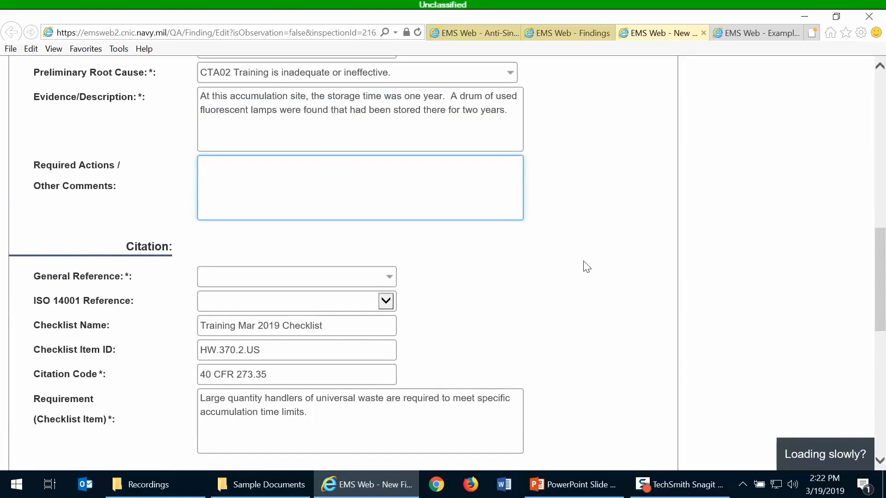
text(Have the used lamps prope)
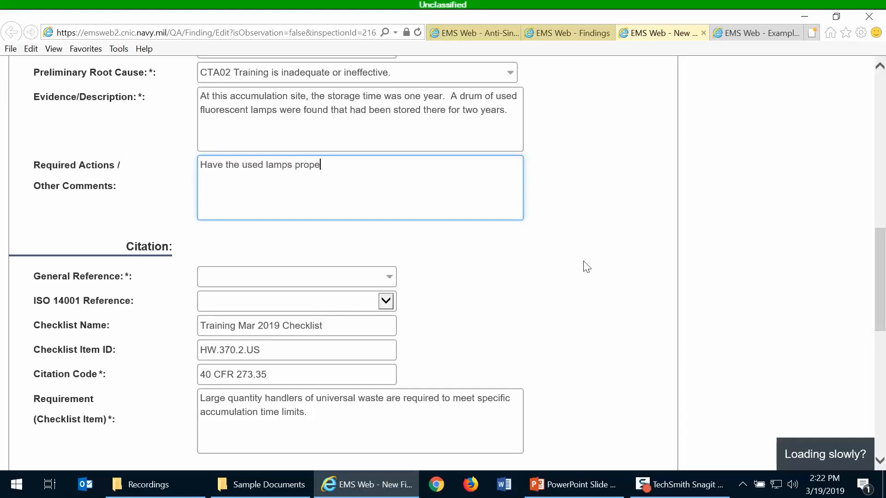
text(rly prepared for disposal a)
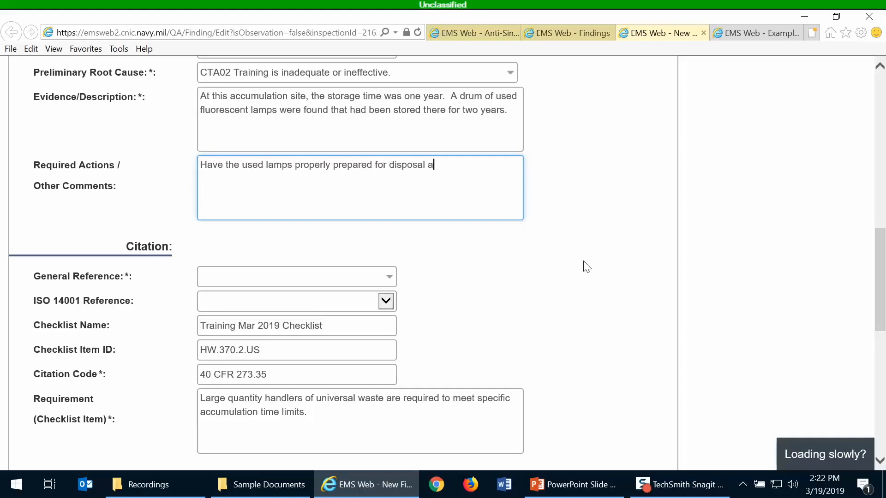
text(nd removed as soo)
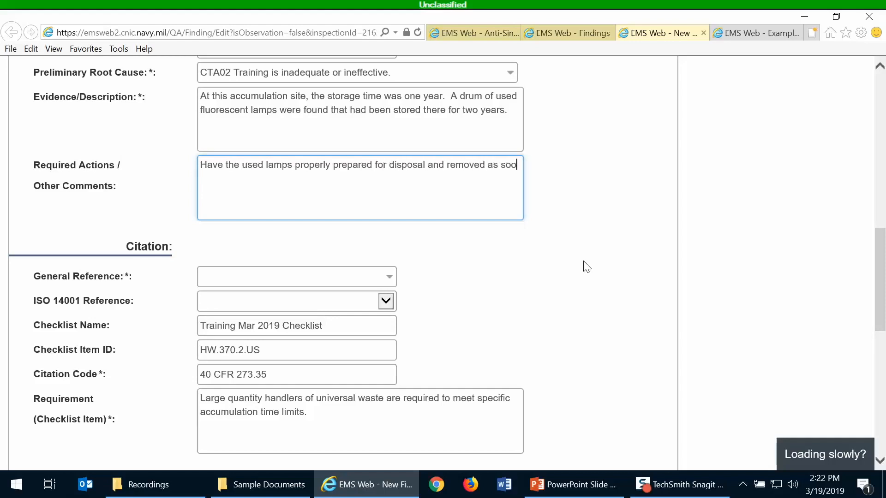
text(n as possi)
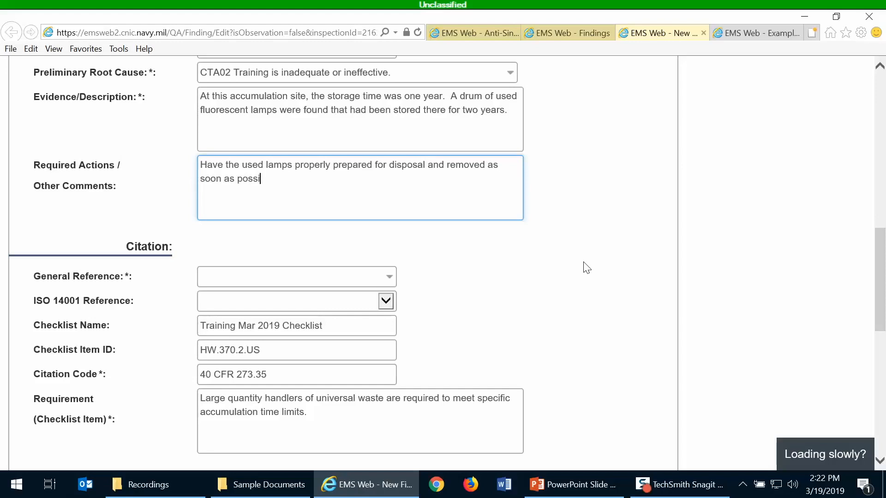
text(ble.)
text(Train personnel and contractors on the proper storage and management of universal waste.)
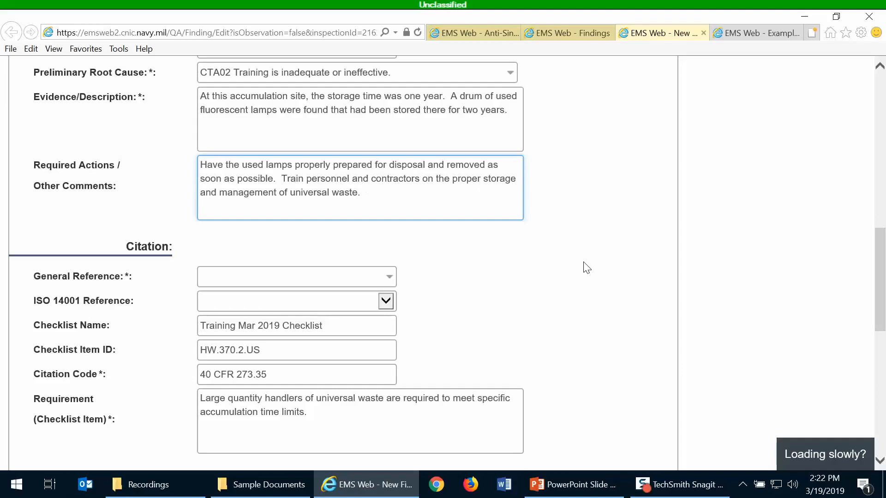
text(  Maintain all records)
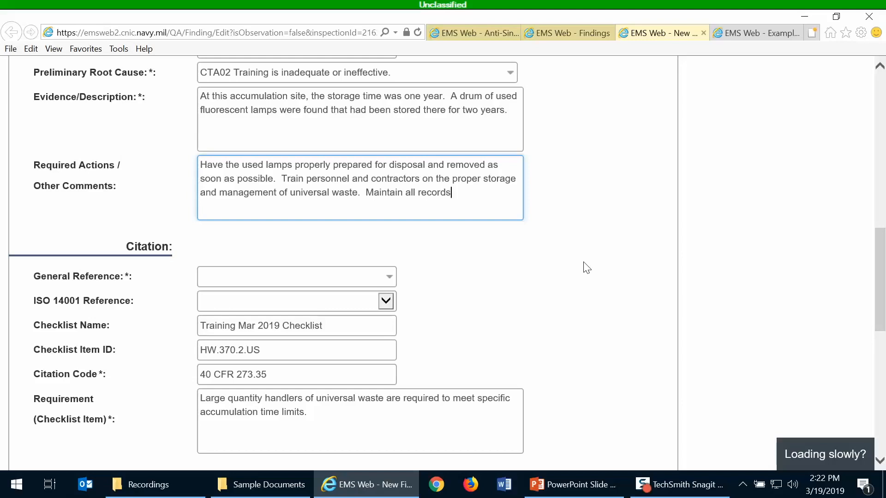
text( according to procedure and inventory.)
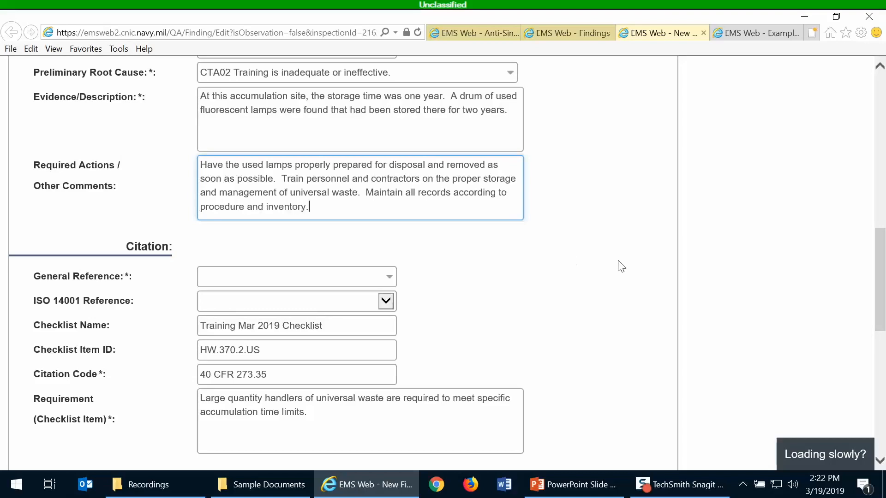
Set General Reference to Federal Regulations (CFR) and ISO 14001 Reference to 4.3.2 Legal and other requirements
scroll(570, 273, down, 4)
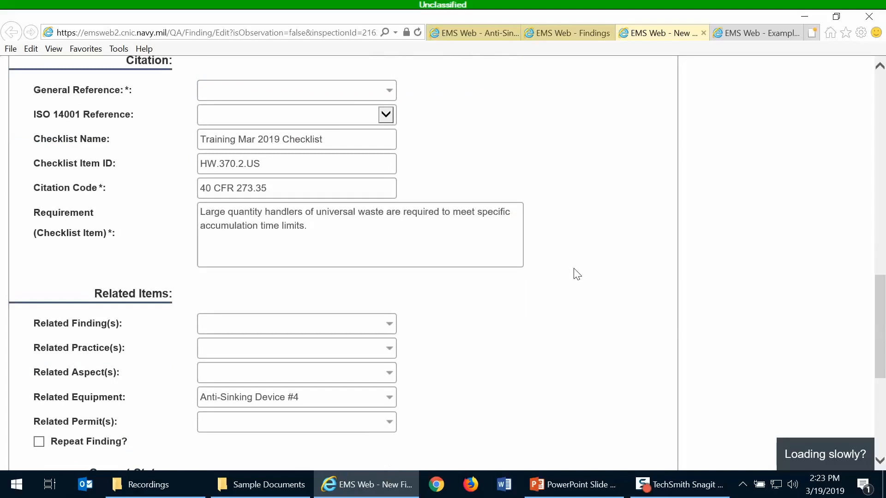
click(292, 97)
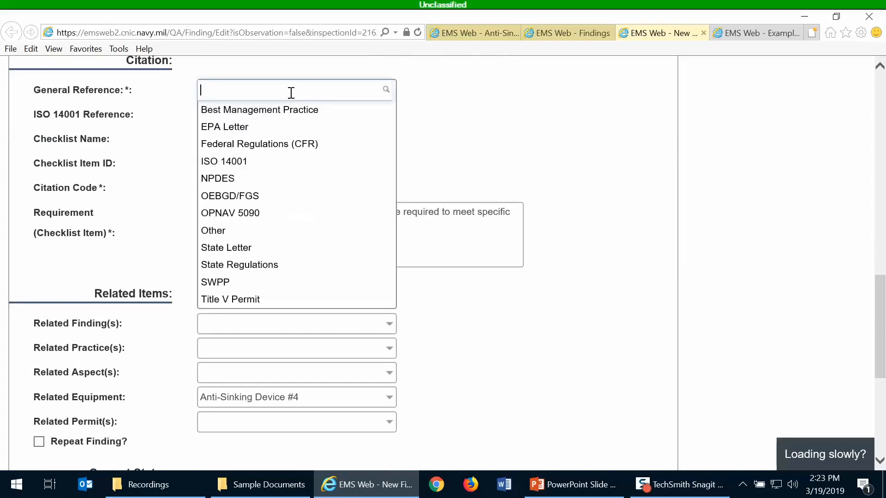
click(295, 146)
scroll(485, 184, up, 6)
scroll(485, 184, down, 3)
scroll(487, 187, down, 1)
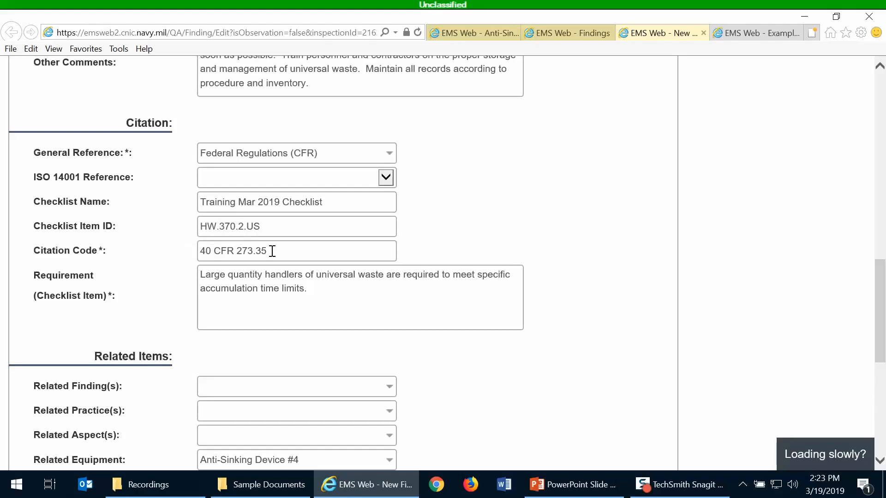
click(225, 182)
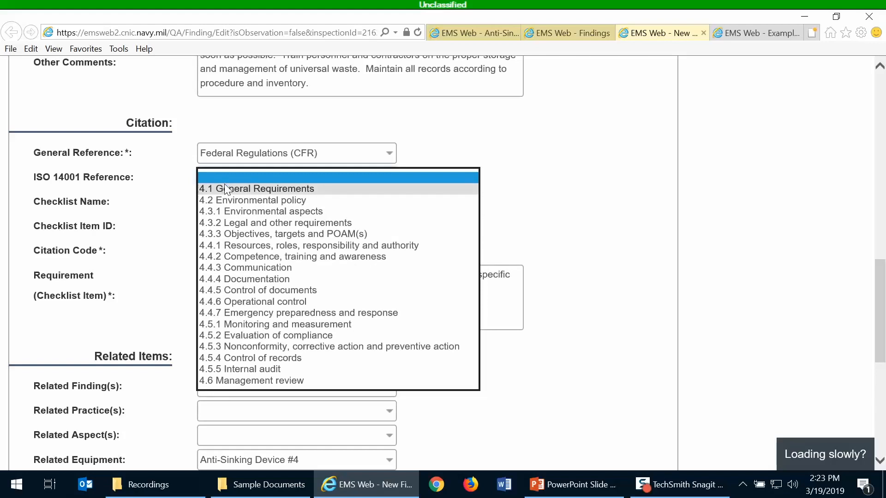
click(252, 223)
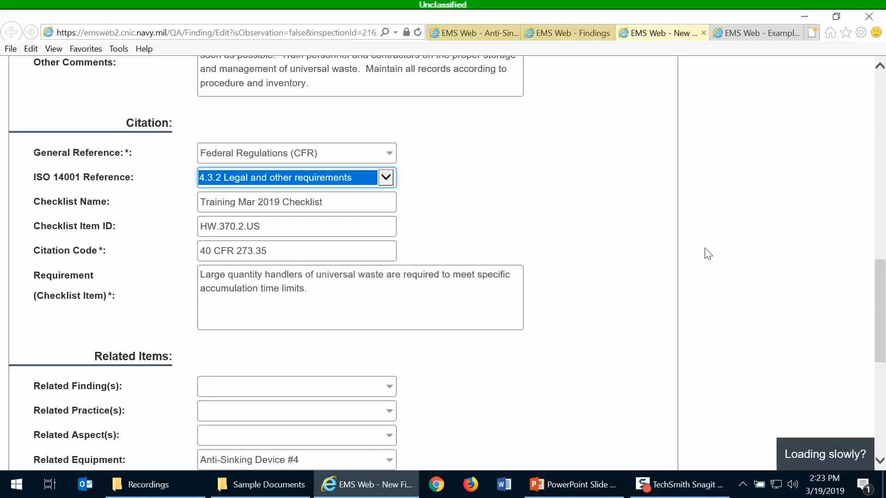
Leave Review Group unset and save the new finding as finalized
scroll(609, 252, down, 1)
scroll(610, 251, down, 2)
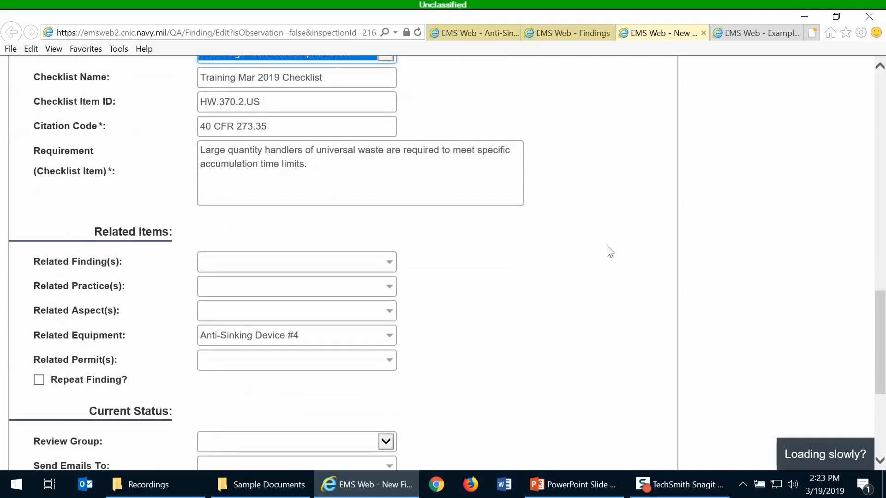
scroll(610, 252, down, 2)
scroll(608, 250, down, 1)
scroll(607, 249, up, 1)
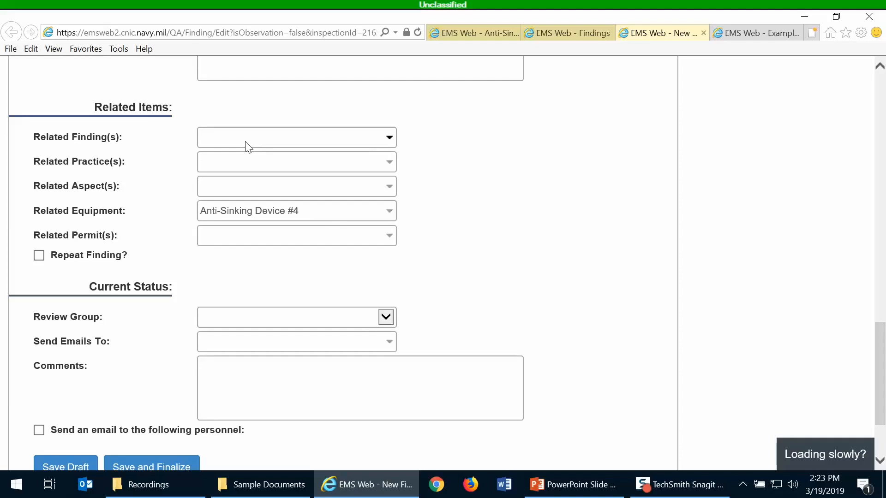
scroll(537, 281, down, 3)
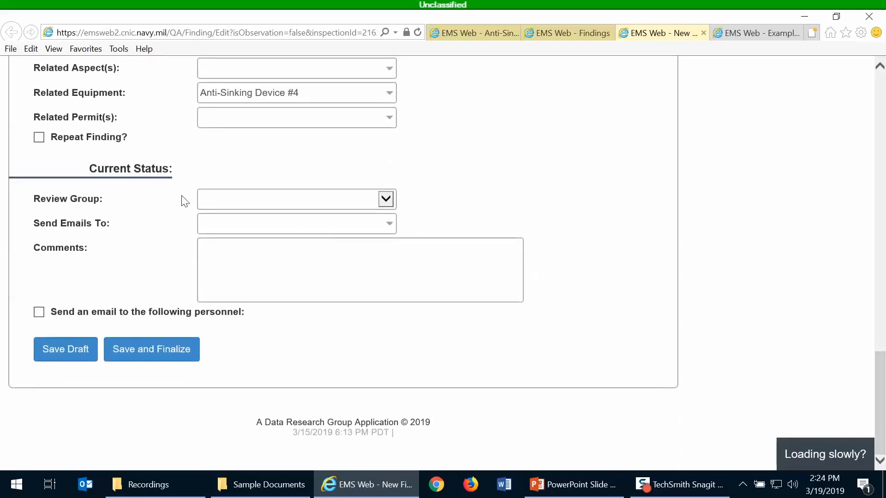
click(207, 203)
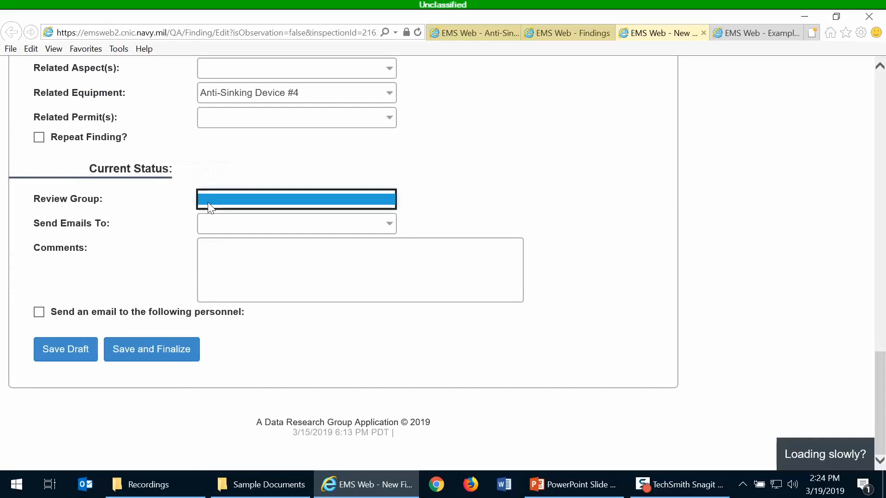
click(433, 218)
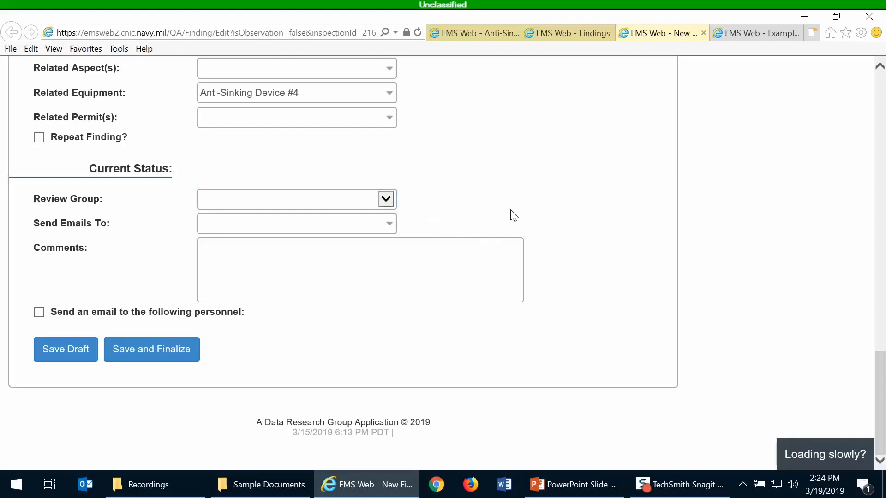
click(166, 351)
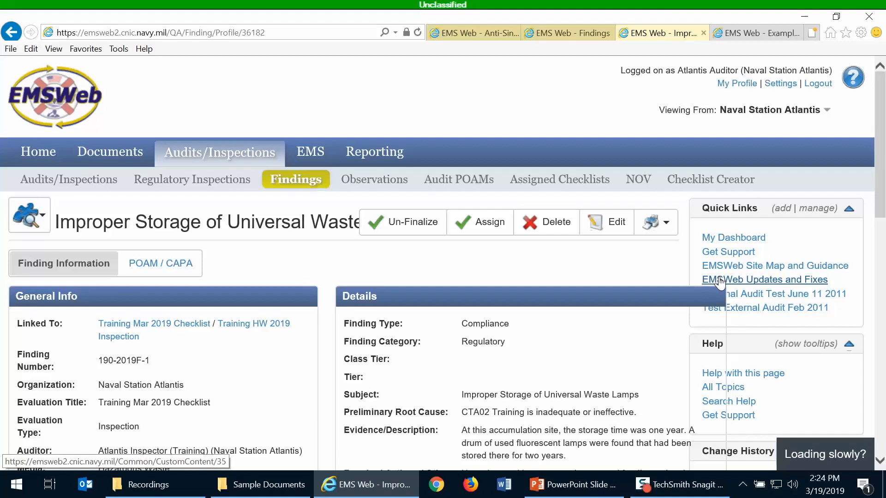
Scroll through finding 190-2019F-1's profile to review its status and citation
scroll(548, 322, down, 3)
scroll(546, 317, down, 2)
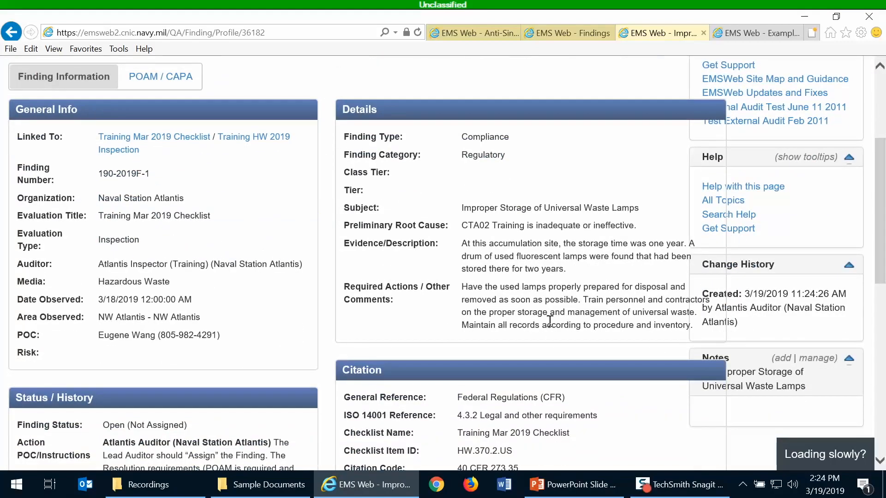
scroll(548, 321, up, 2)
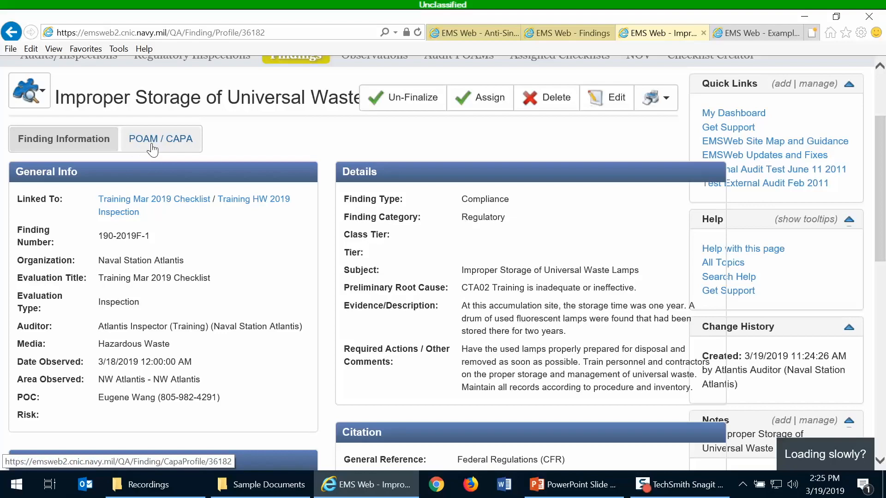
scroll(240, 277, down, 1)
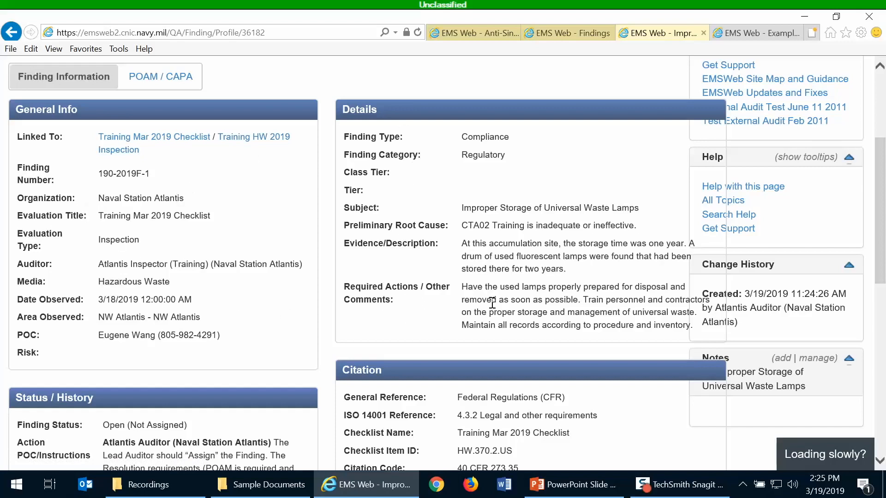
scroll(491, 256, down, 4)
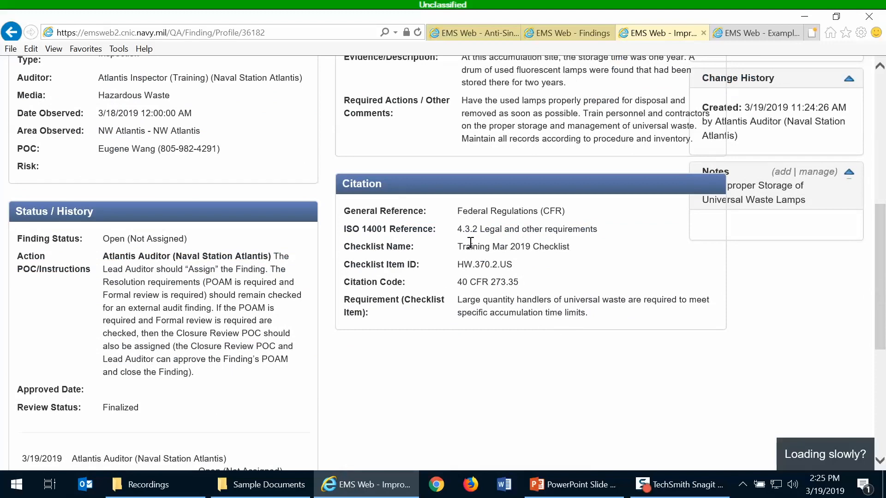
scroll(470, 243, down, 3)
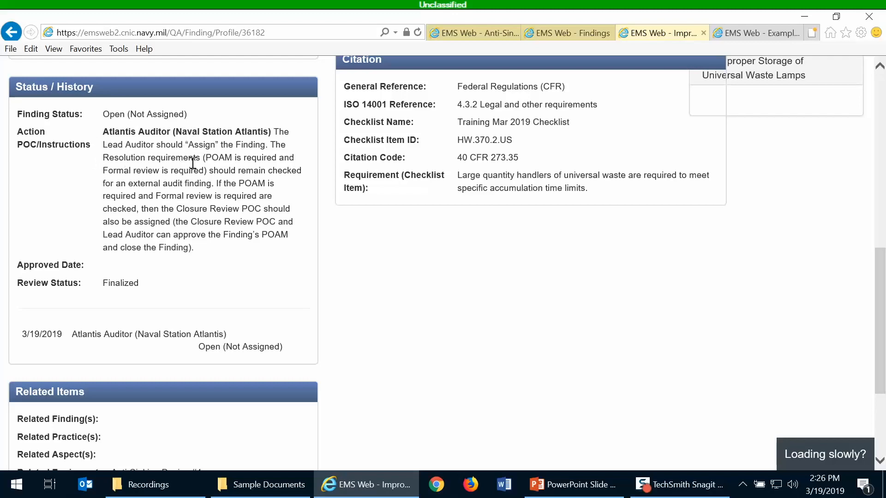
scroll(422, 293, up, 4)
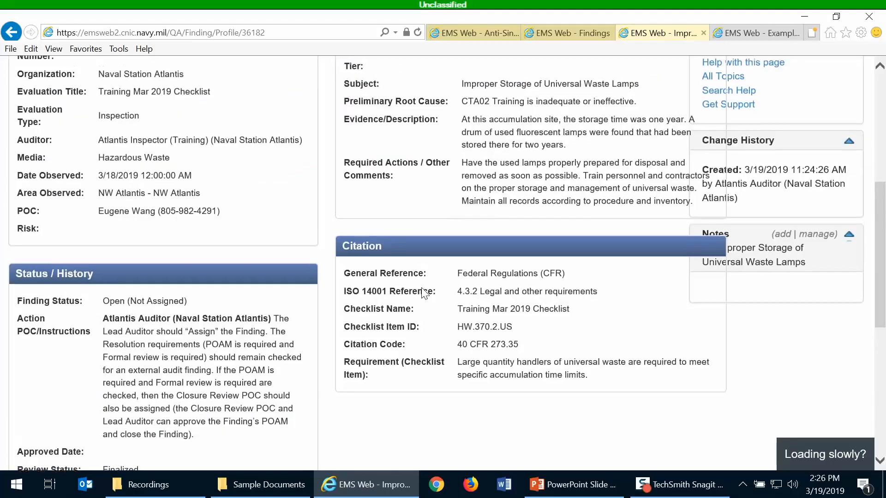
scroll(372, 328, up, 5)
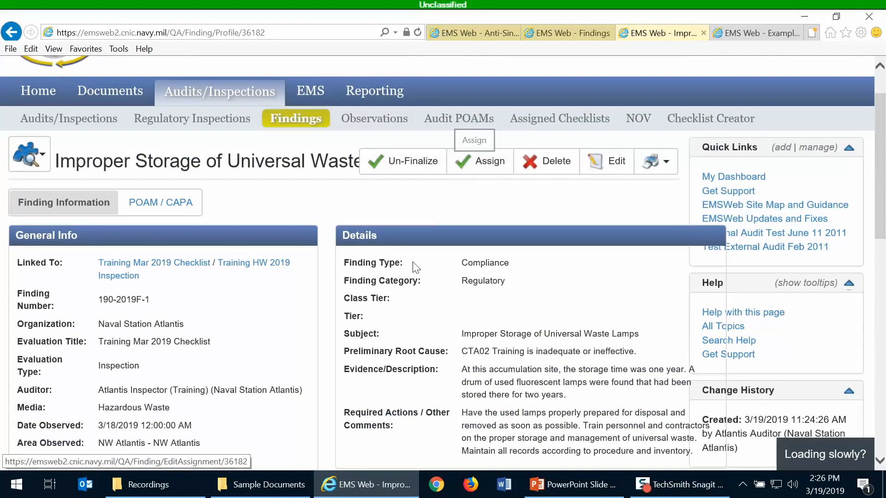
scroll(380, 345, down, 6)
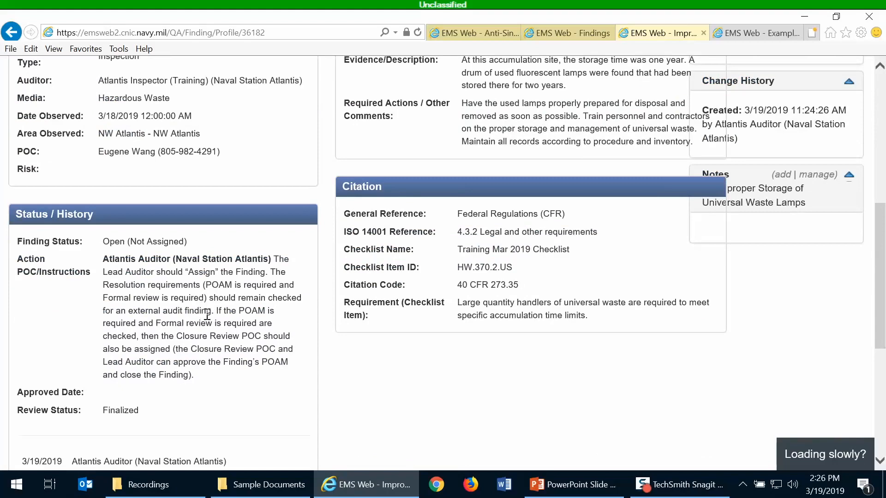
scroll(209, 314, down, 3)
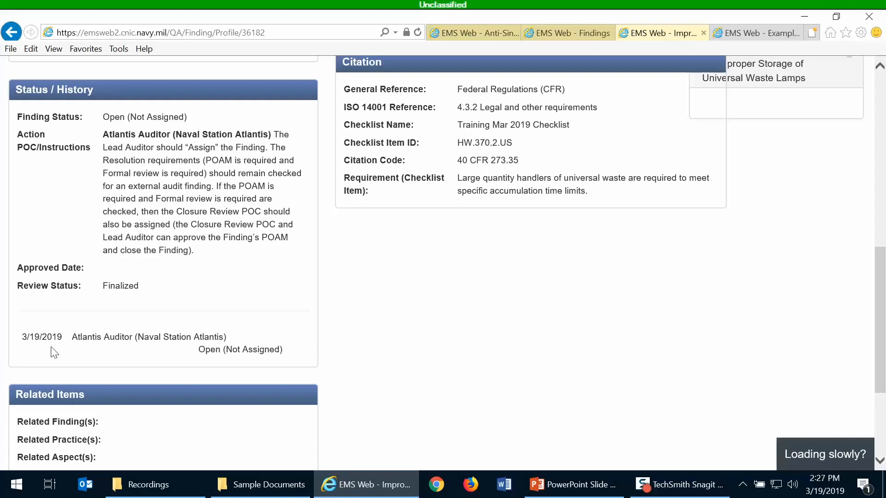
scroll(55, 353, down, 3)
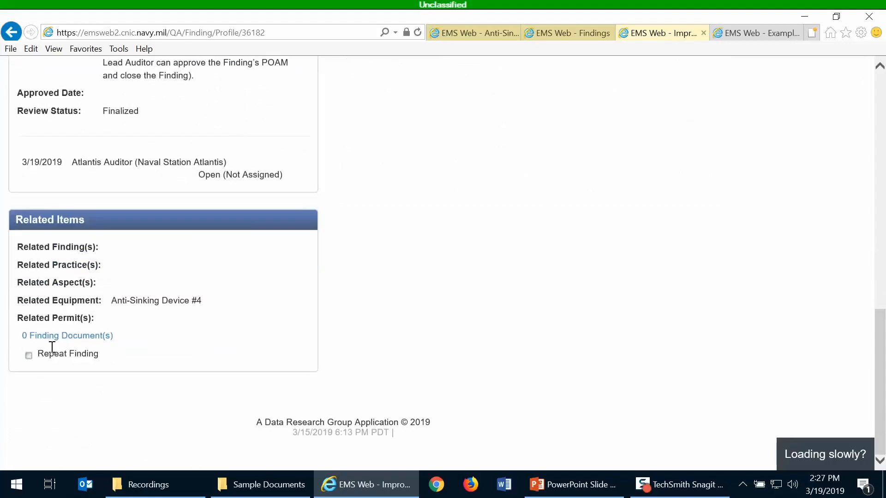
scroll(52, 346, up, 1)
scroll(51, 348, down, 1)
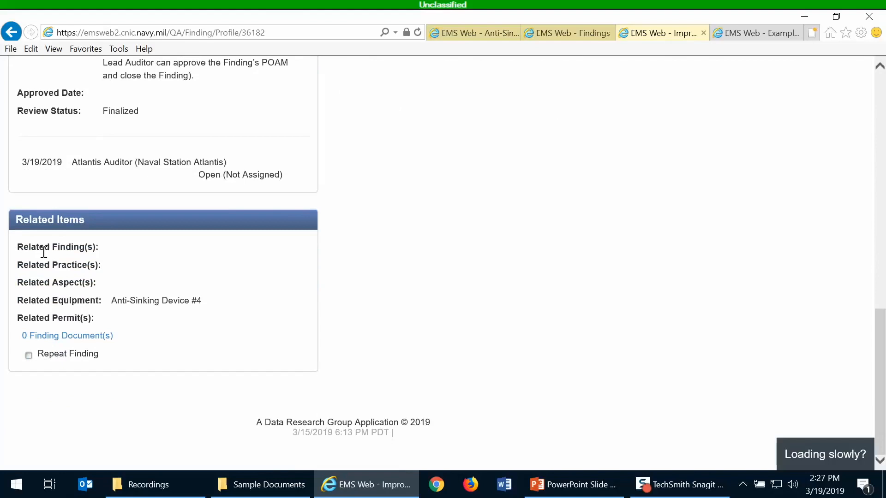
Attach ChecklistExport-2019-03-19_Training.xlsx as a related document, then return to the finding's profile
click(96, 338)
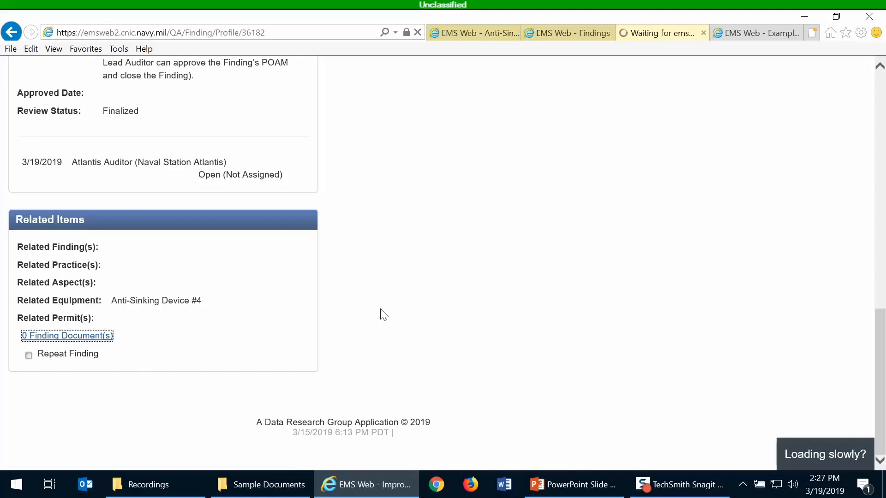
click(65, 336)
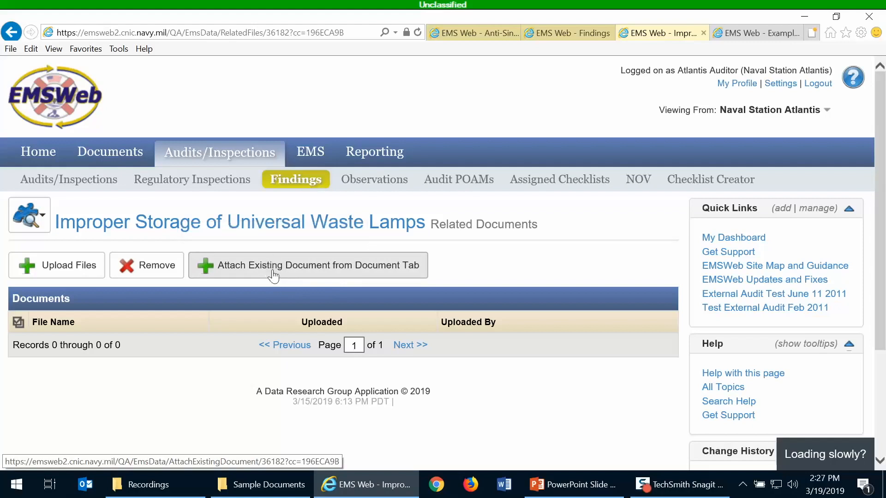
click(59, 272)
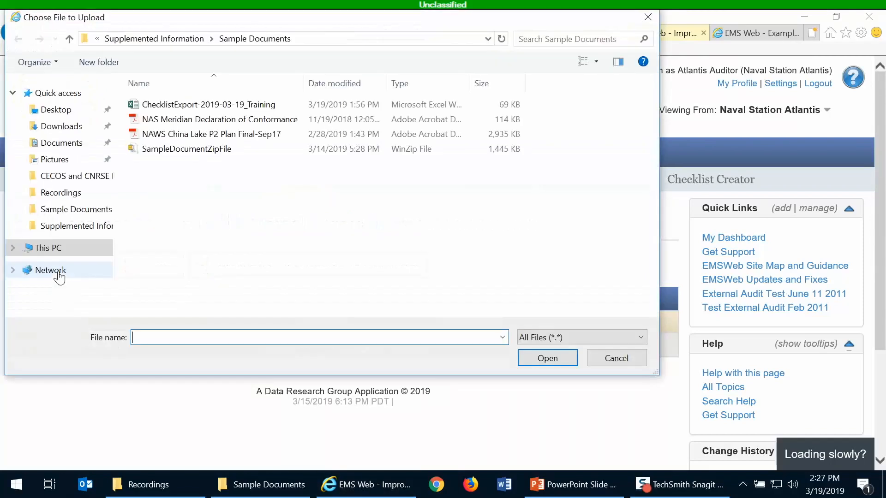
click(187, 106)
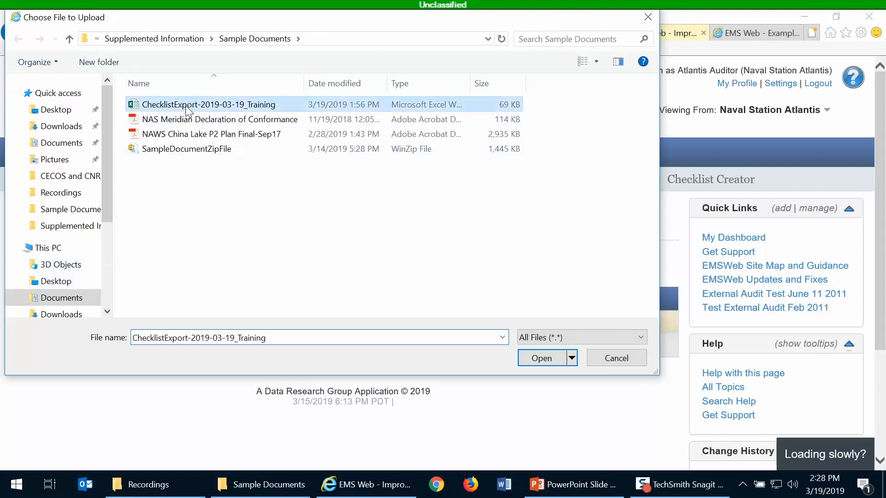
click(541, 360)
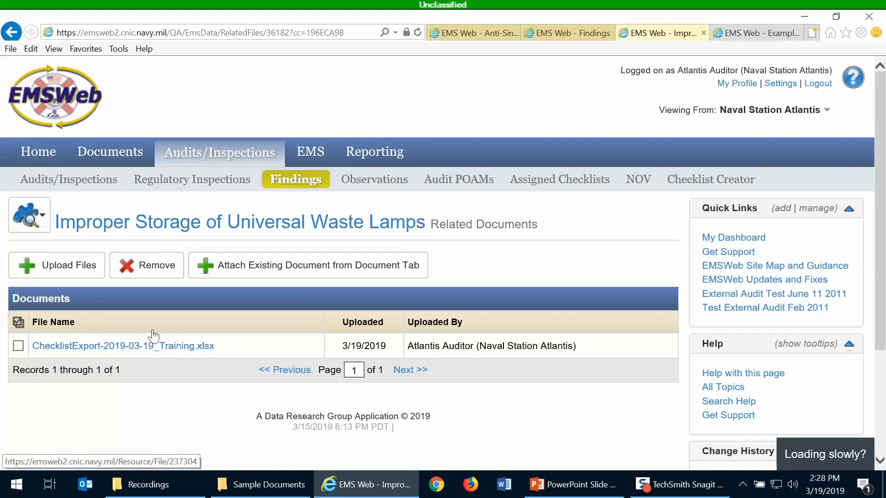
click(198, 230)
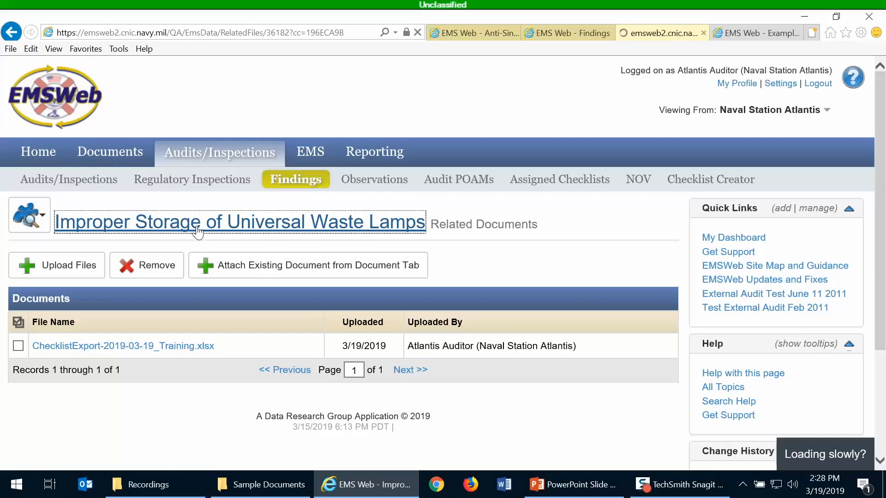
Scroll through finding 190-2019F-1's General Info, Citation and Related Items sections
scroll(259, 263, down, 10)
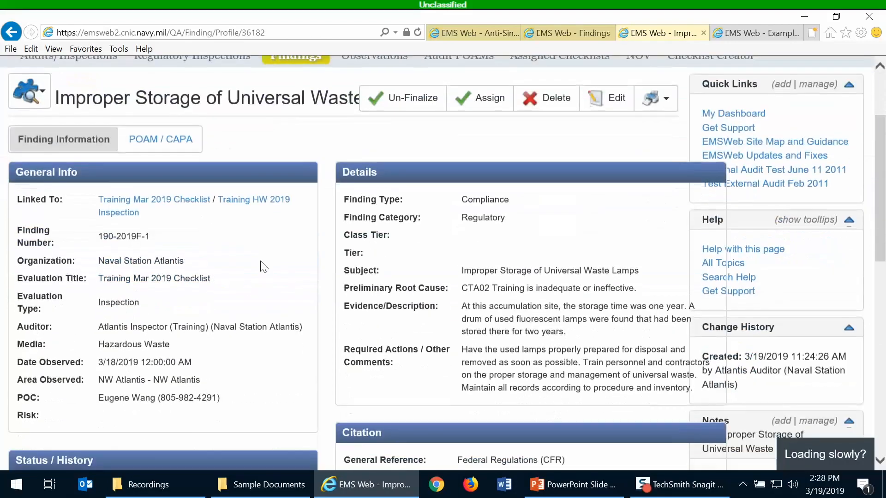
scroll(260, 263, down, 5)
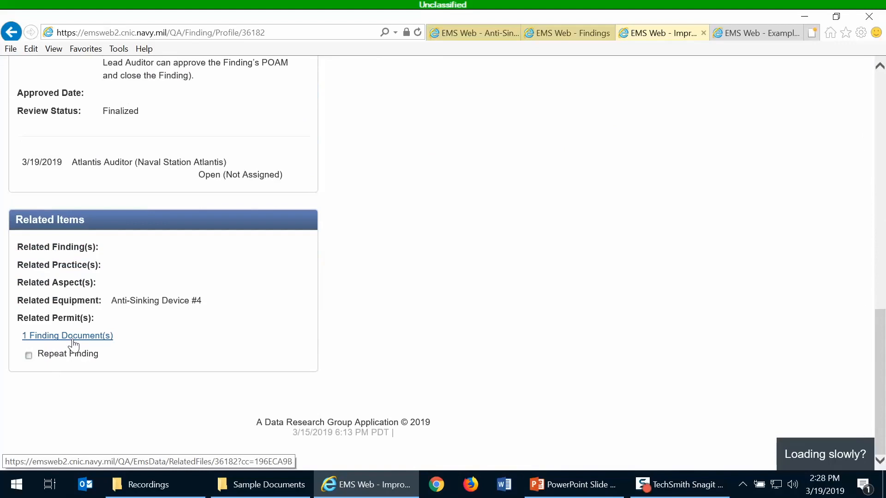
scroll(574, 316, up, 8)
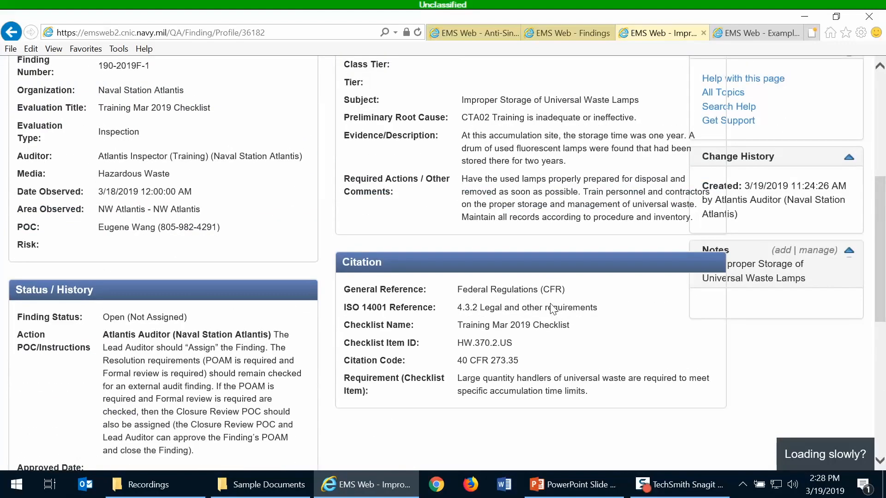
scroll(551, 305, up, 4)
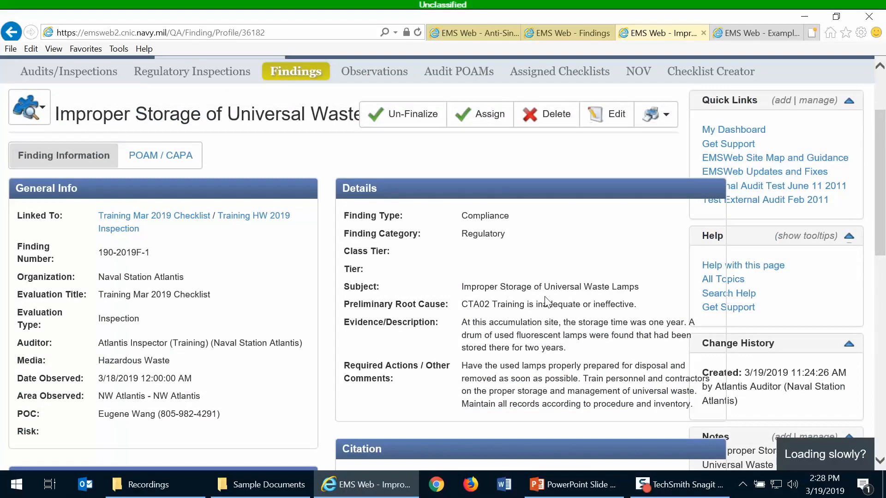
scroll(546, 302, up, 1)
scroll(548, 302, down, 1)
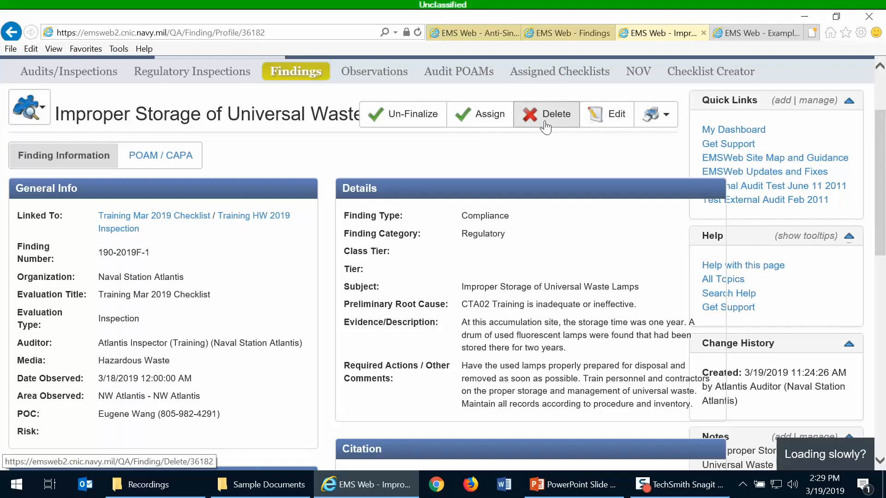
scroll(521, 240, up, 3)
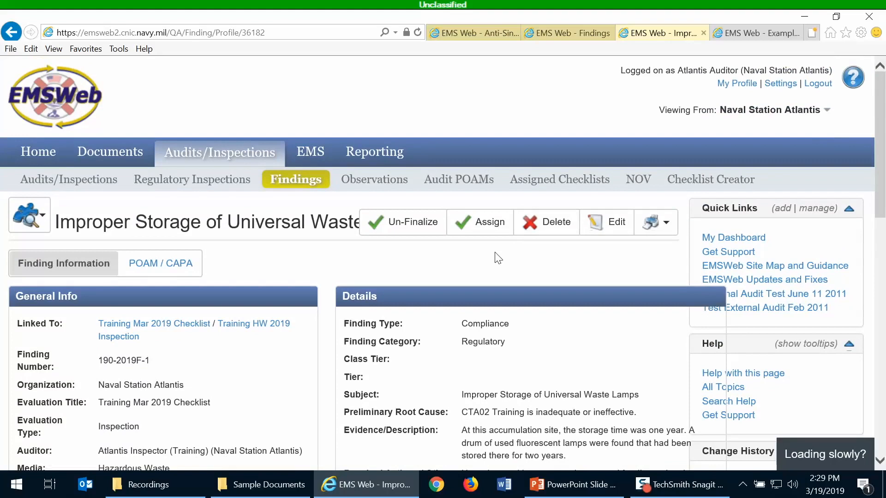
scroll(498, 258, down, 2)
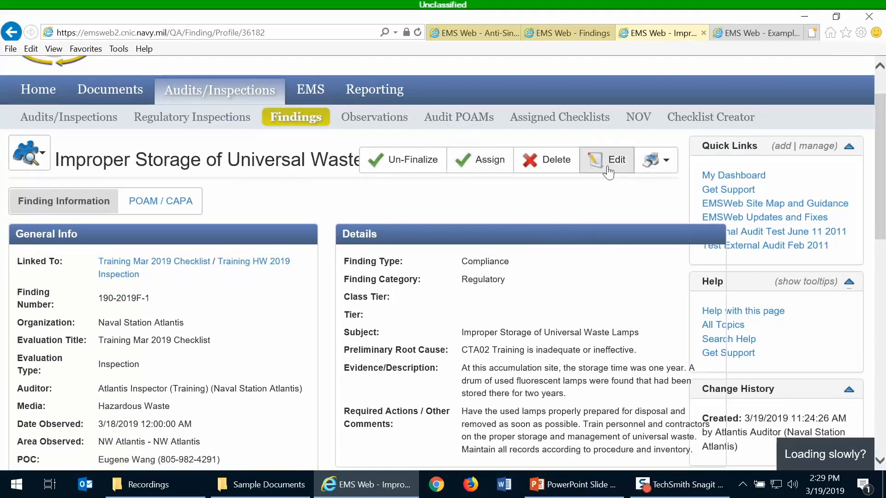
click(671, 168)
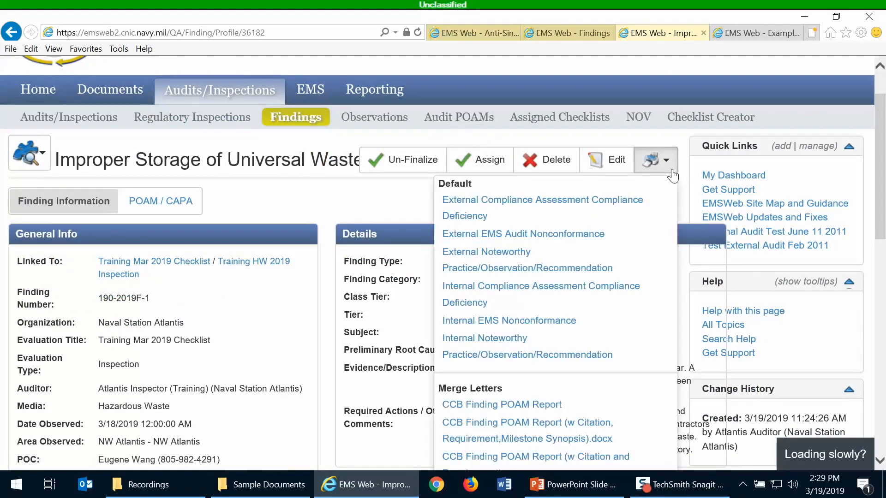
scroll(665, 235, down, 1)
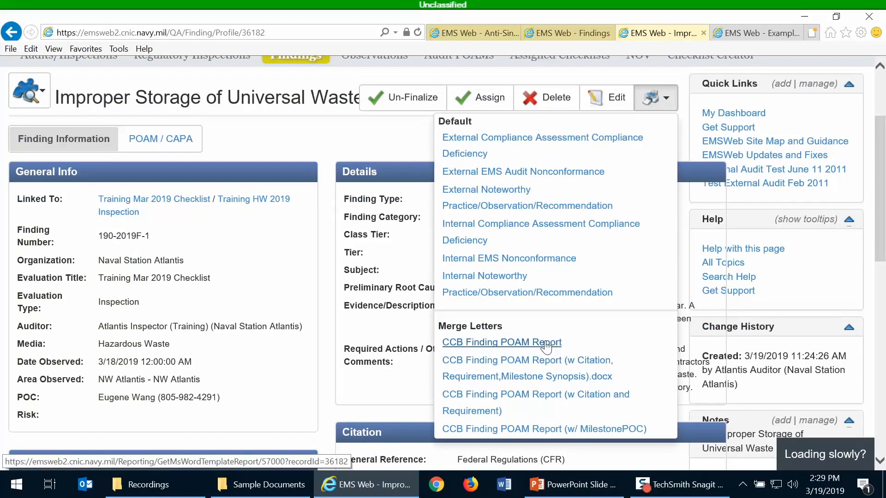
click(400, 148)
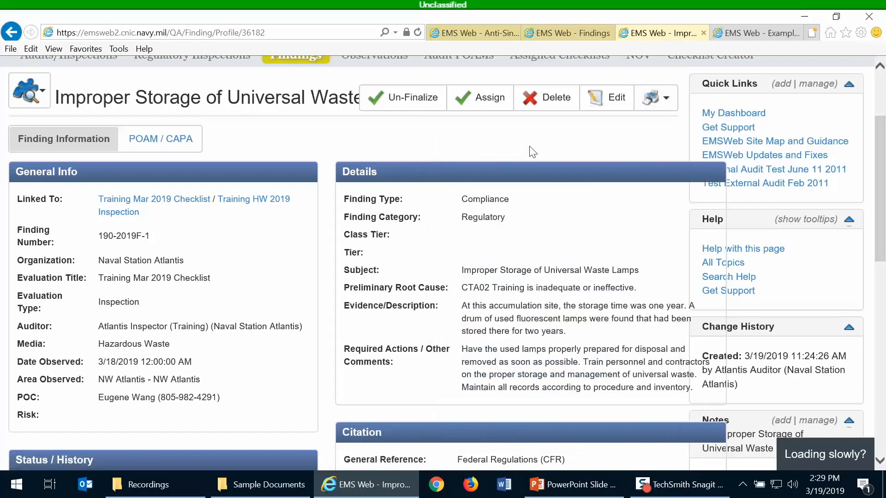
scroll(533, 152, down, 5)
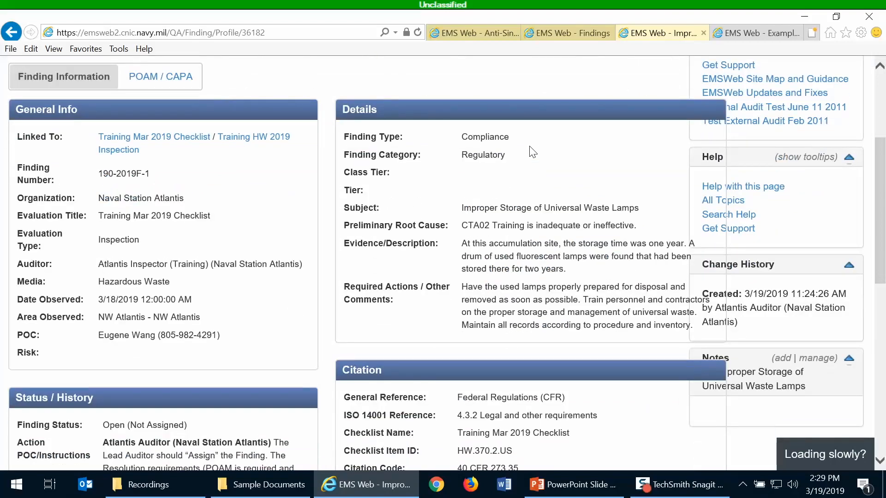
scroll(531, 152, up, 8)
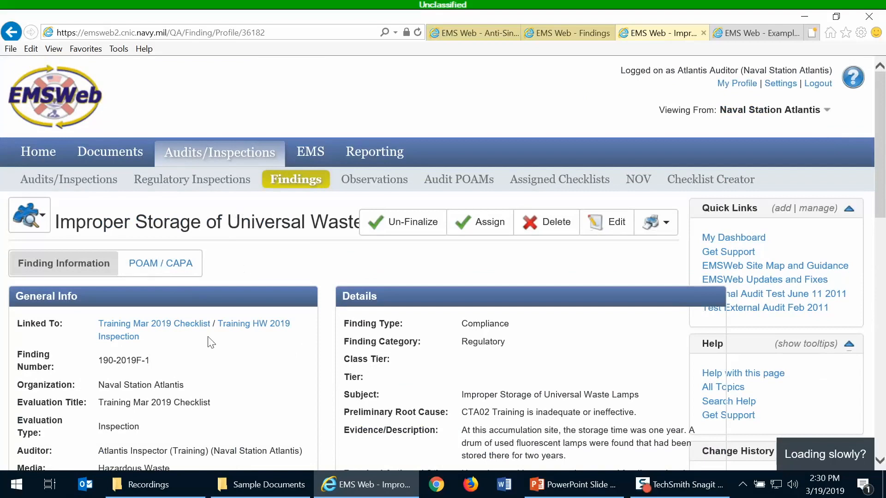
Go to the Training HW 2019 Inspection and view its Findings & Observations table
click(259, 325)
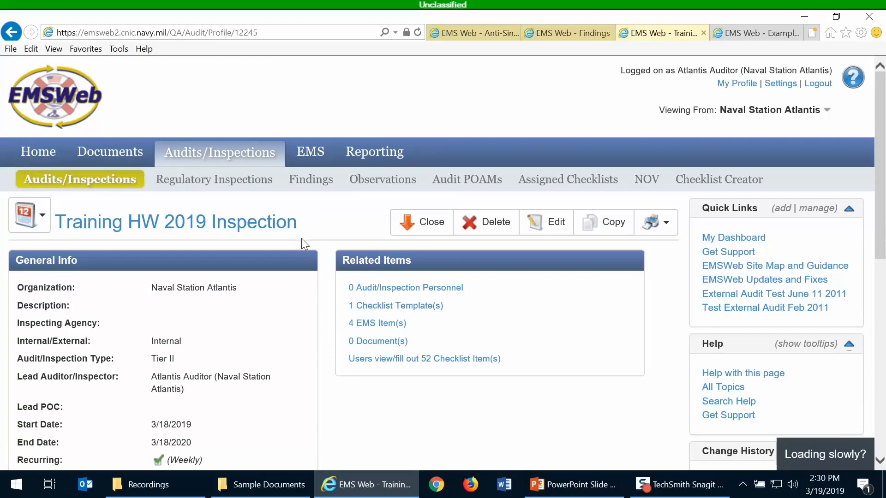
scroll(314, 258, down, 3)
scroll(321, 274, down, 3)
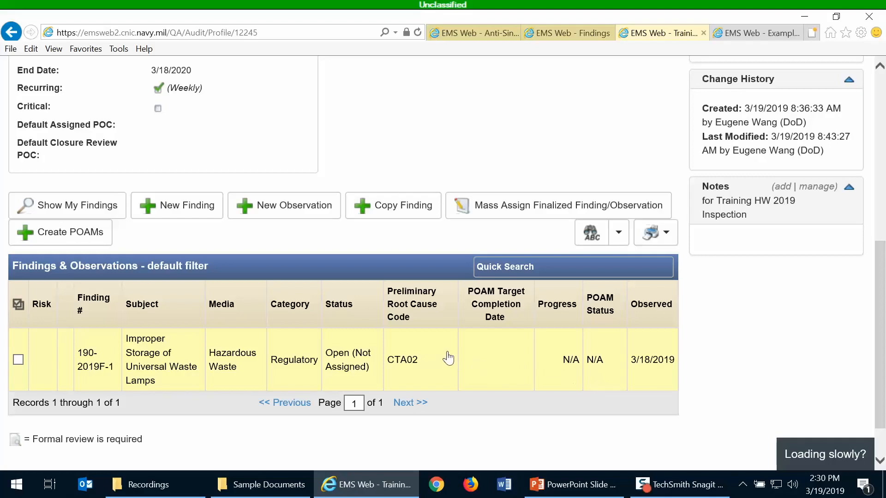
scroll(451, 355, up, 5)
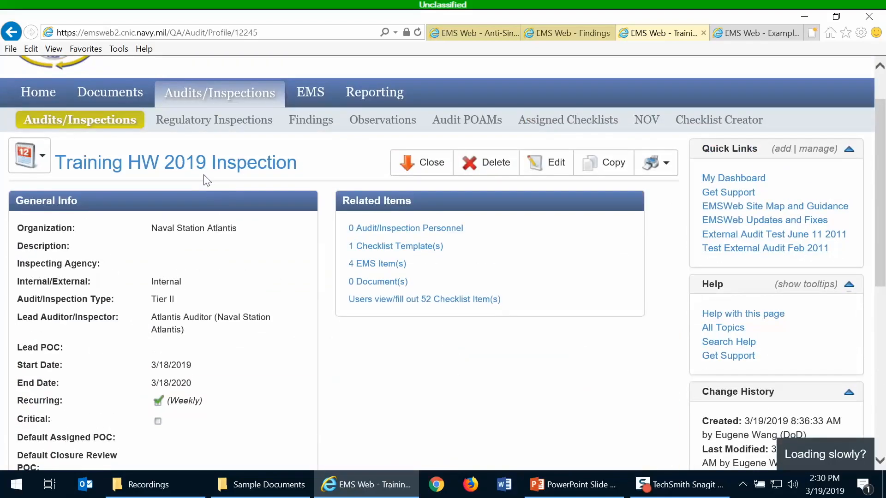
scroll(363, 403, down, 4)
scroll(359, 397, down, 3)
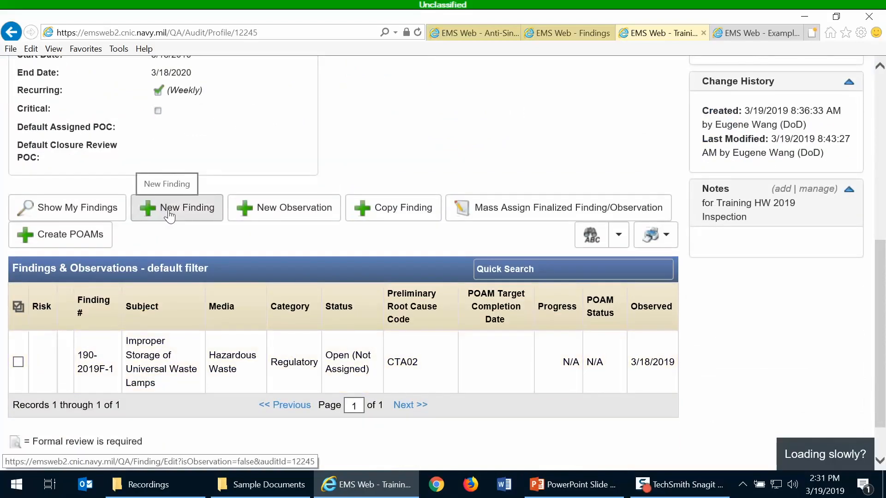
Start a new observation for the Training HW 2019 Inspection and view its category choices
click(302, 218)
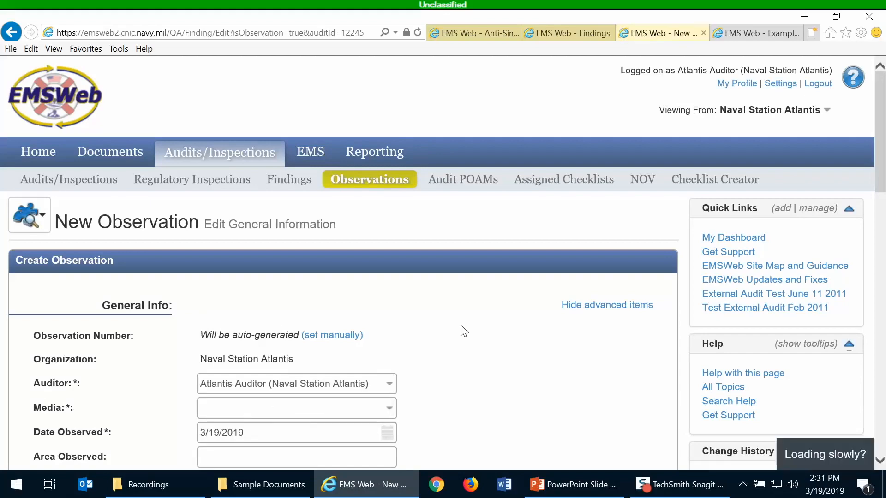
scroll(464, 331, down, 4)
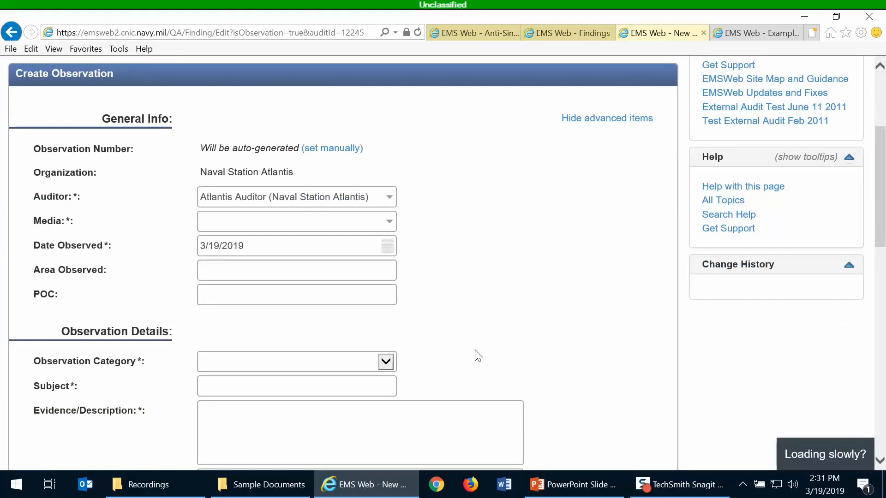
scroll(469, 313, down, 1)
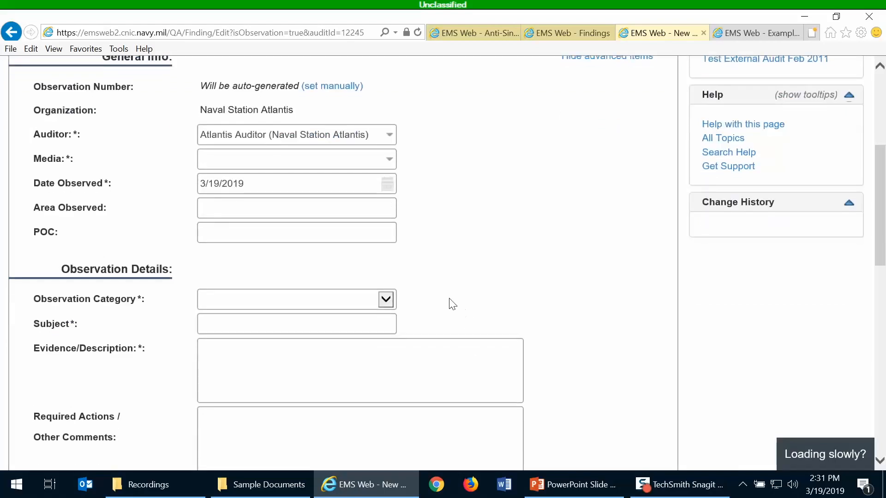
click(386, 300)
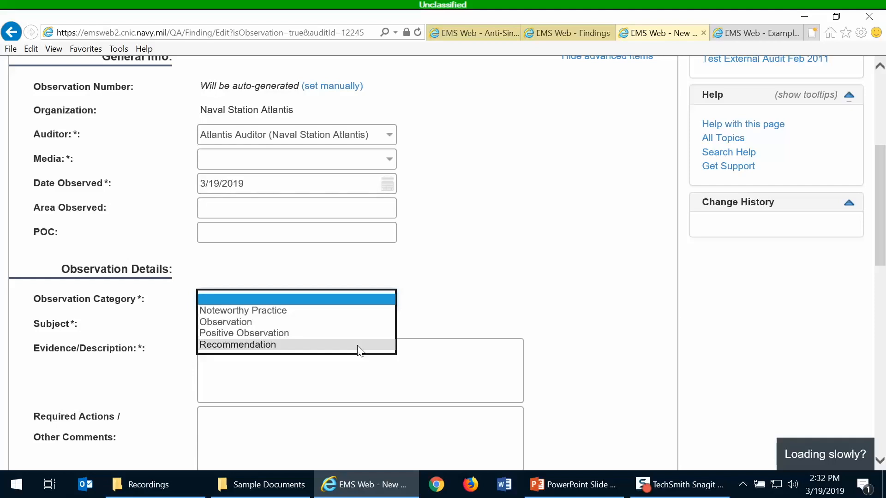
Set the observation category to Observation and media to Environmental Management (EQA/EMS)
click(339, 322)
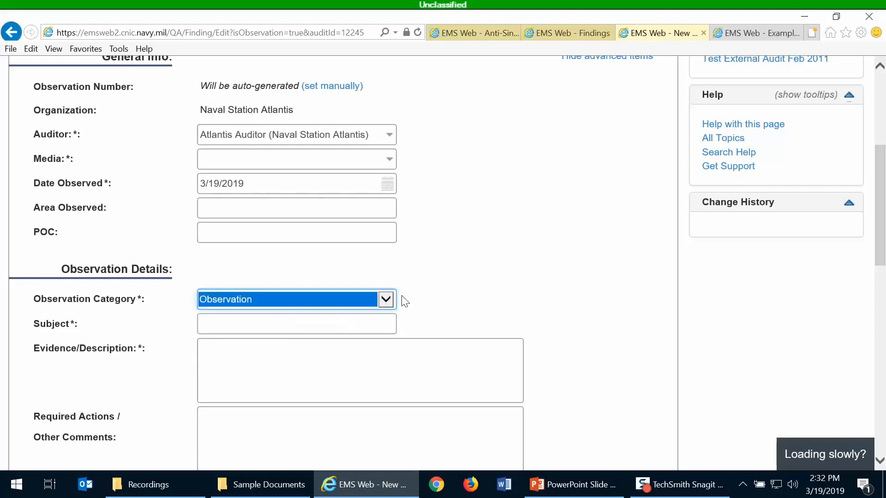
click(445, 255)
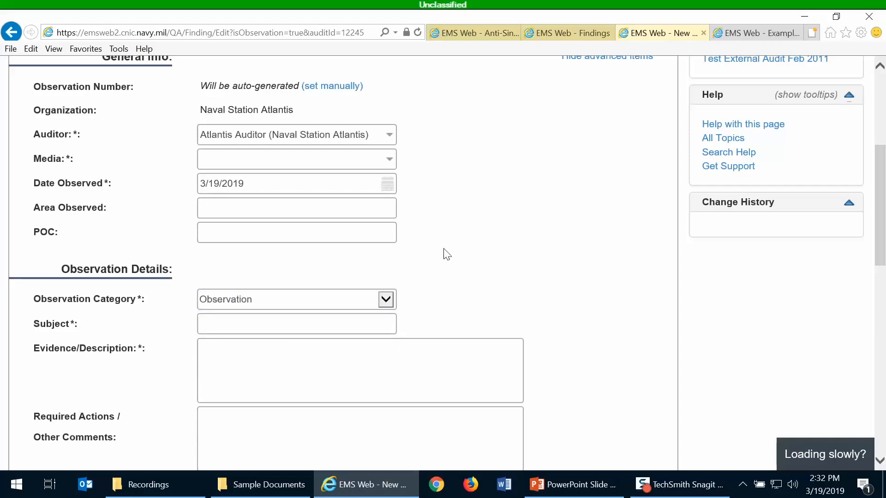
click(327, 160)
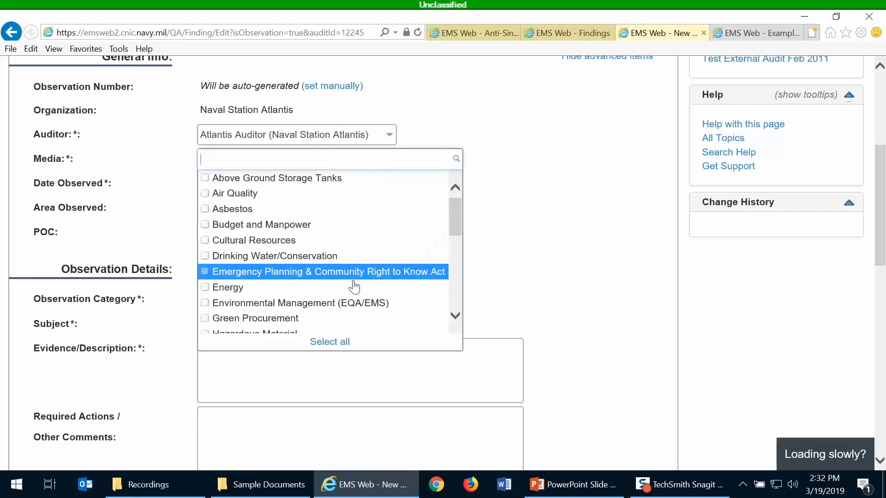
click(355, 303)
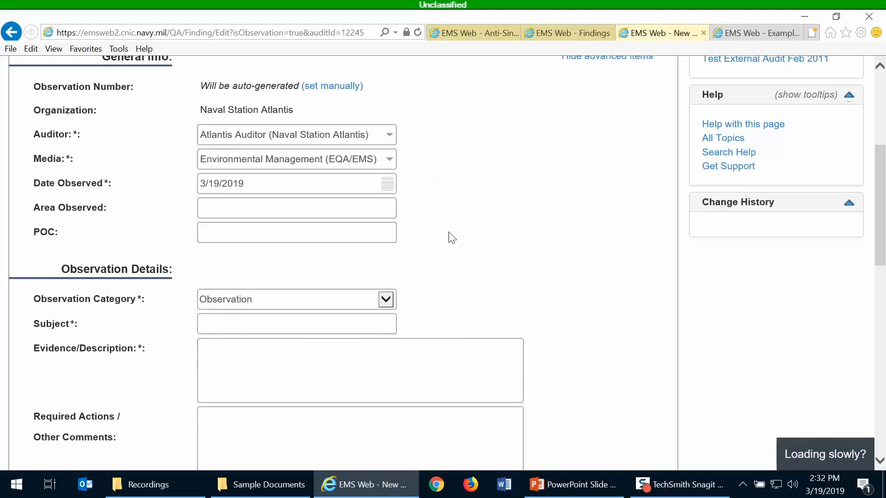
Enter subject 'Training Program had 100% participation' and description 'Everybody was trained.'
click(255, 324)
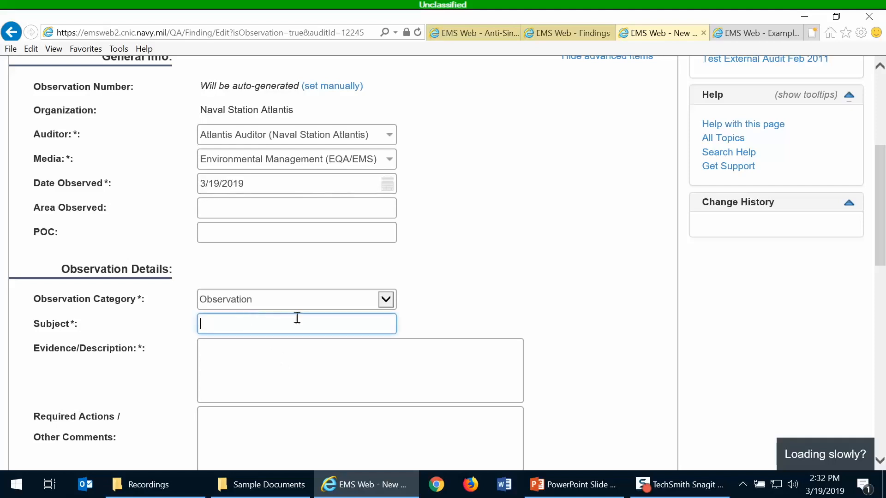
text(Training Program had 100%)
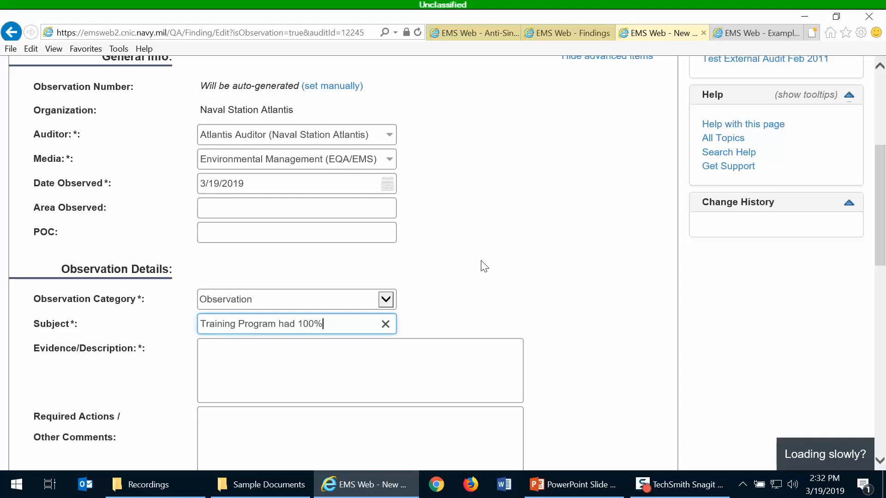
text( participation)
click(426, 357)
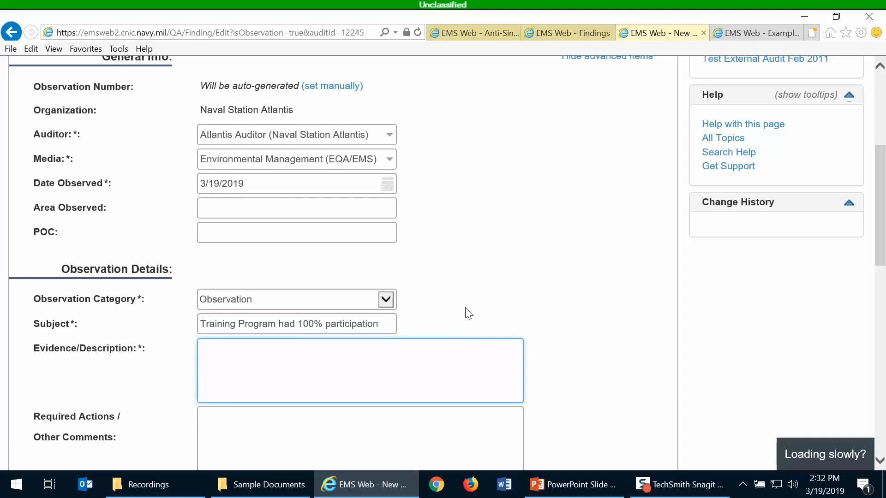
text(Everybody was trained.)
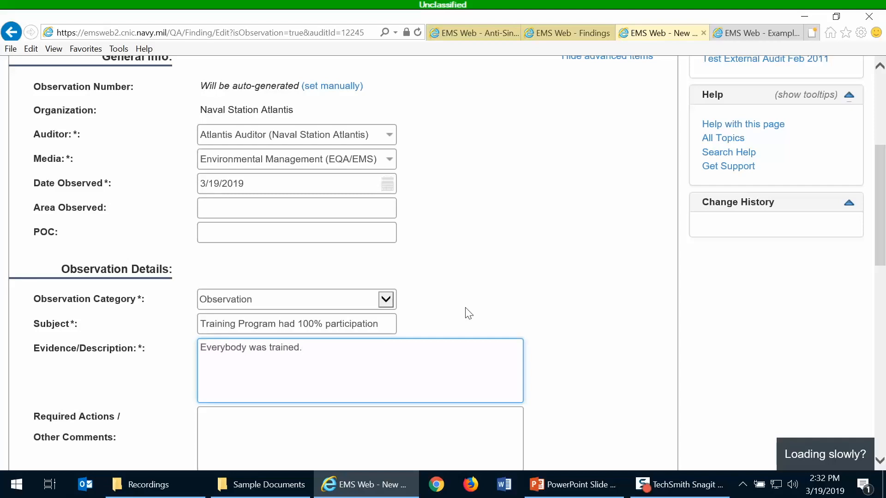
scroll(469, 313, down, 3)
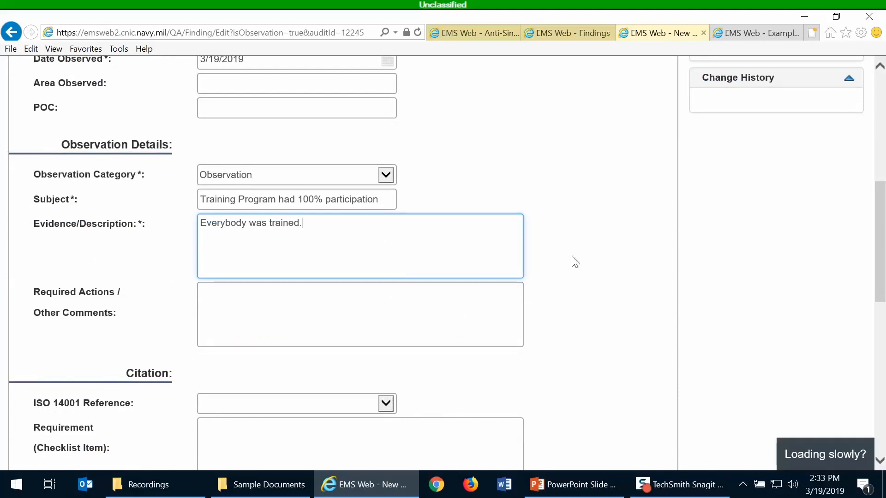
Set ISO 14001 reference to 4.4.2 Competence, training and awareness, then save and finalize the observation
scroll(575, 261, down, 2)
scroll(575, 262, down, 3)
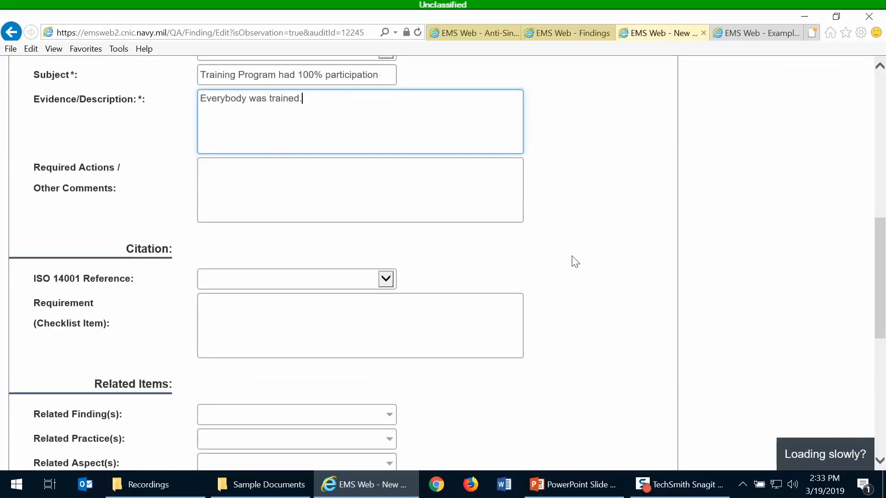
scroll(574, 261, down, 4)
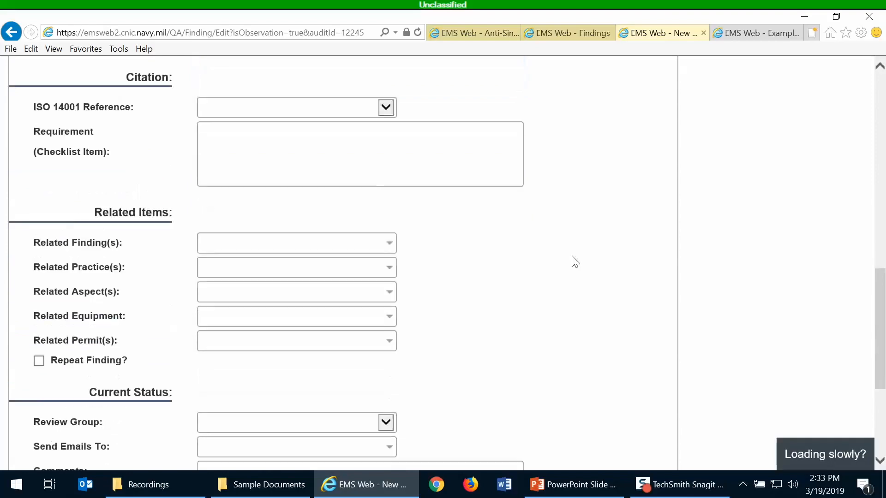
scroll(574, 256, up, 4)
scroll(572, 244, up, 5)
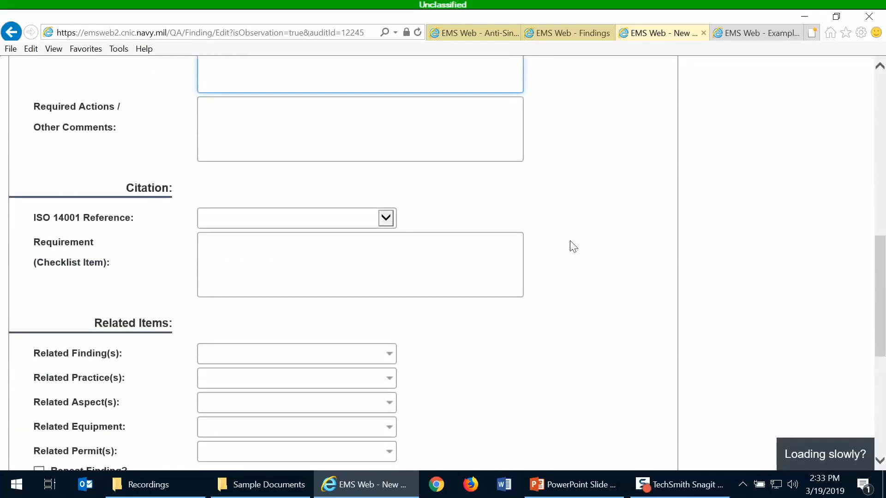
scroll(572, 232, down, 4)
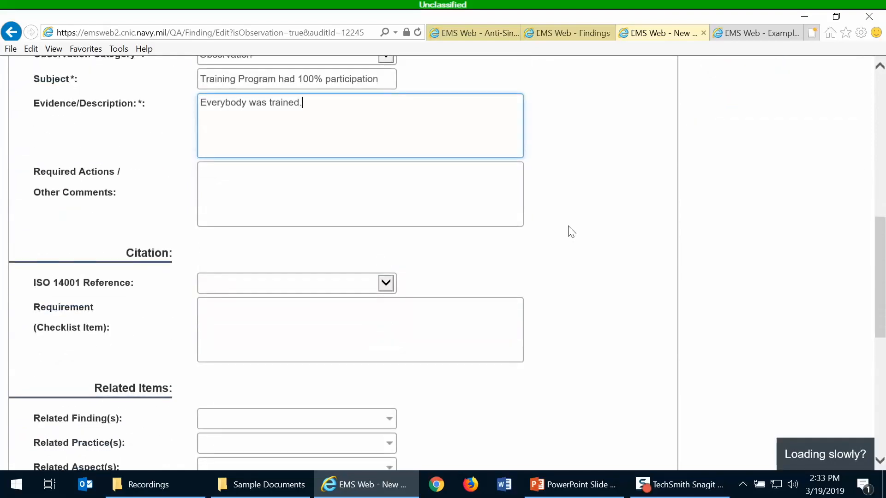
scroll(571, 232, down, 1)
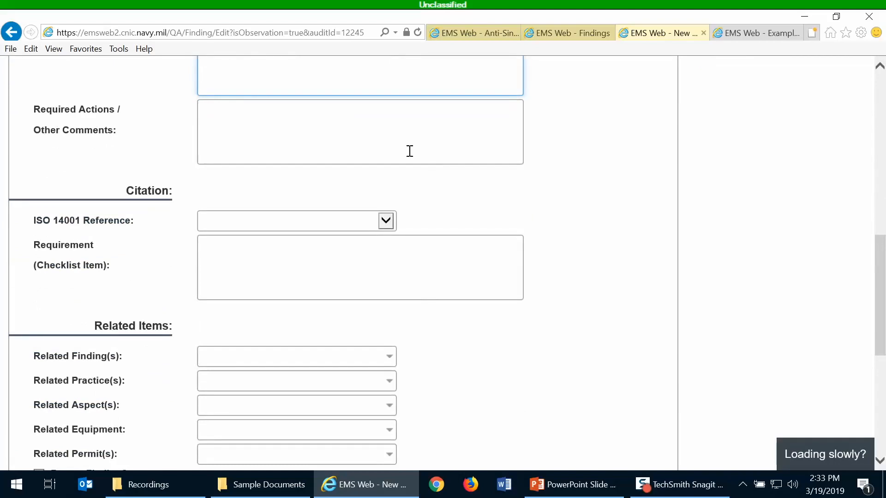
scroll(495, 216, down, 1)
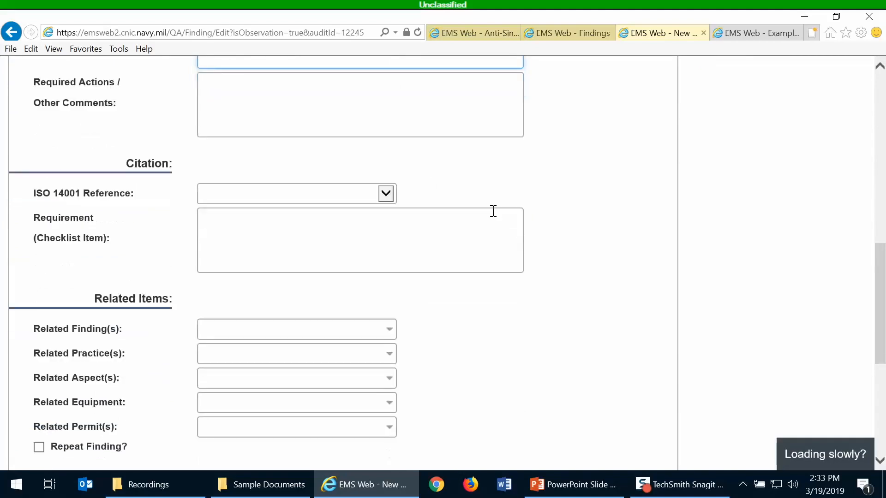
click(385, 159)
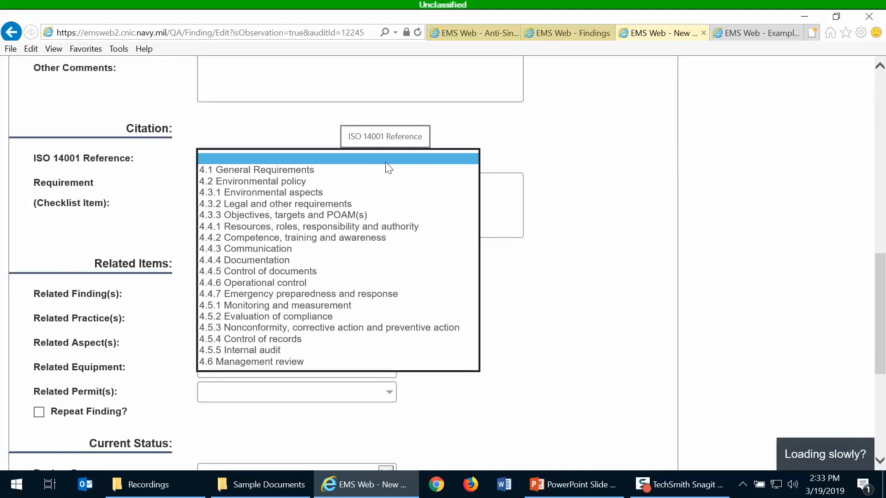
click(442, 237)
click(603, 204)
scroll(604, 204, down, 4)
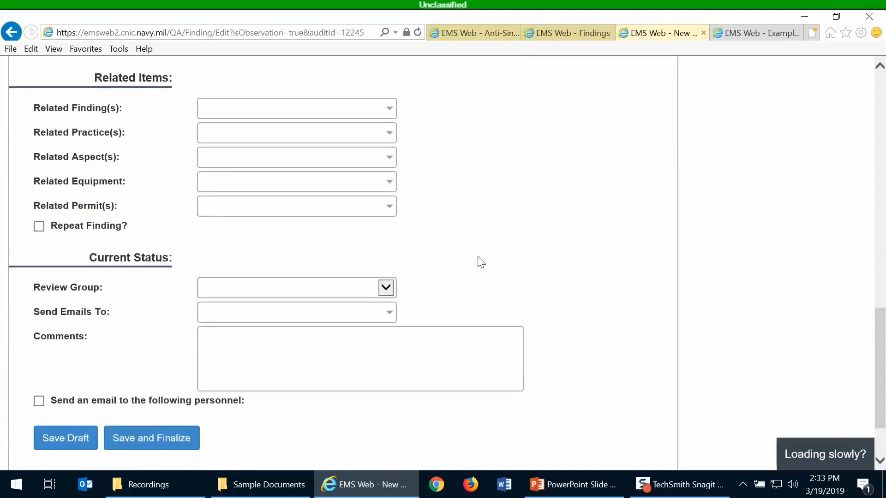
click(169, 439)
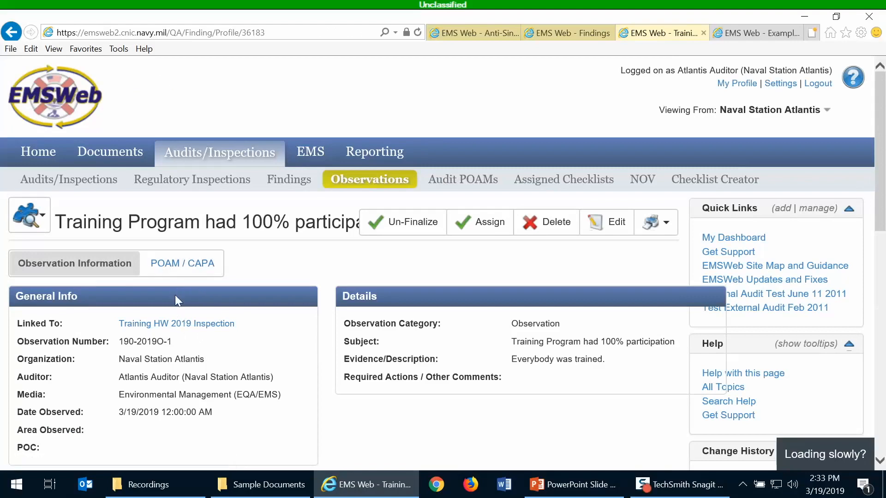
Scroll through observation 190-2019O-1's General Info and Status / History
scroll(241, 331, down, 1)
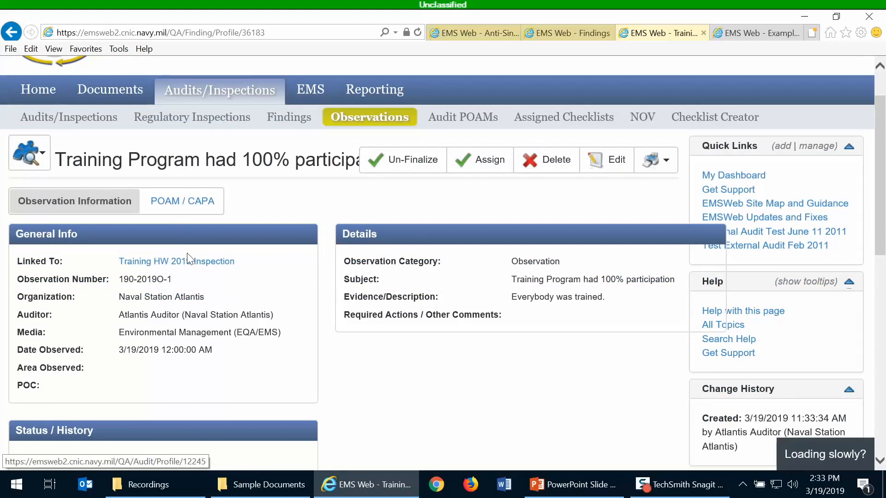
scroll(228, 292, down, 2)
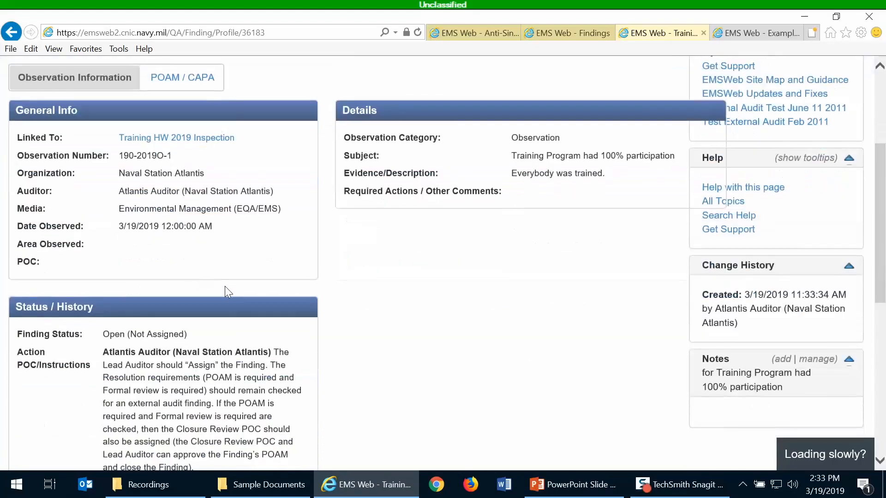
scroll(234, 199, down, 1)
scroll(221, 203, up, 2)
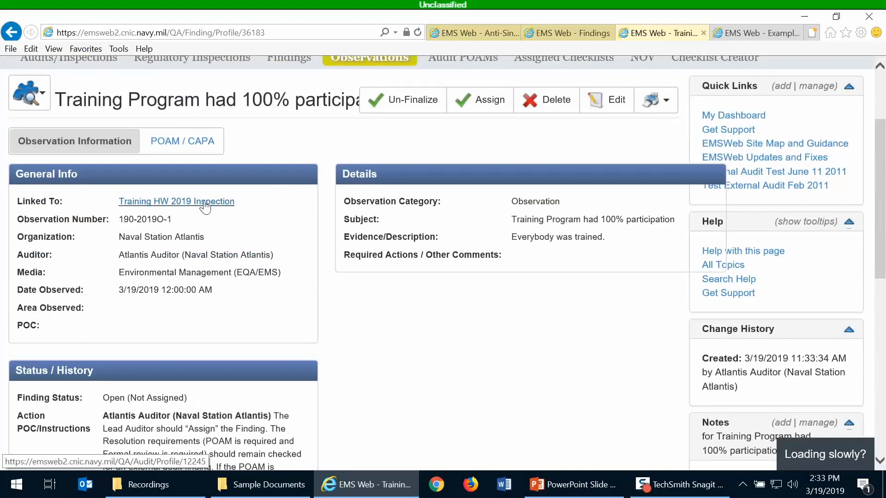
Open the linked Training HW 2019 Inspection and review findings 190-2019F-1 and 190-2019O-1
click(202, 203)
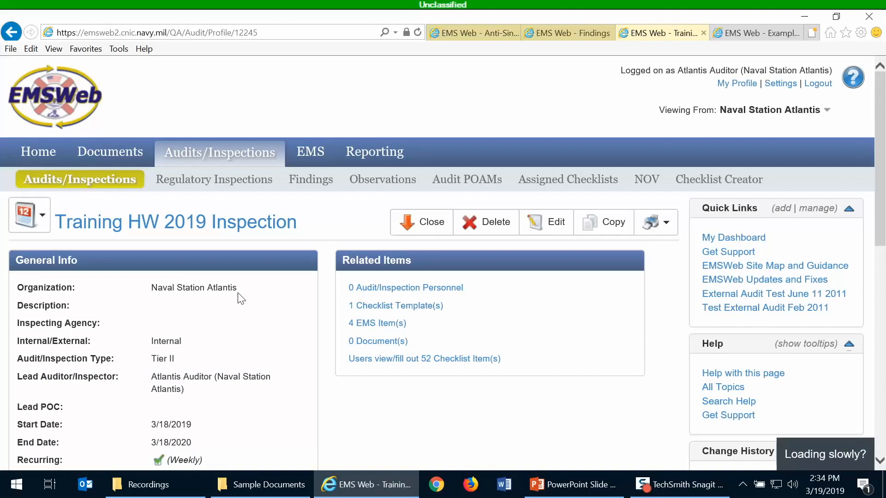
scroll(241, 325, down, 3)
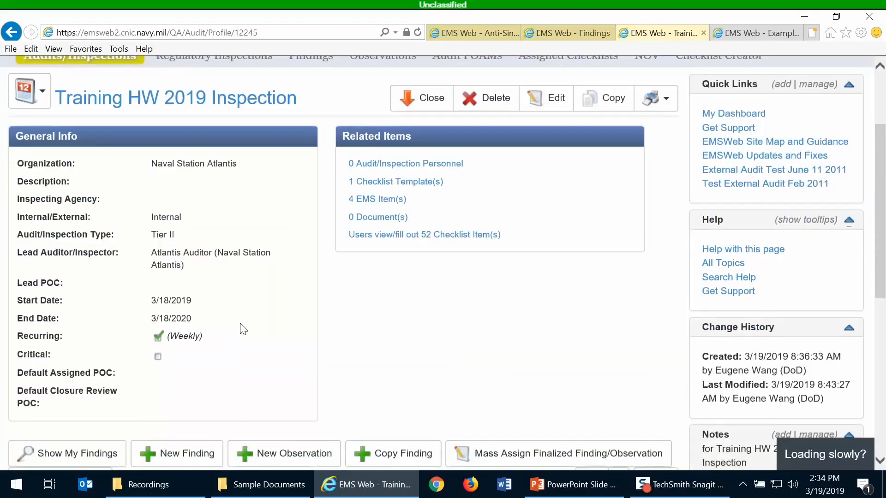
scroll(243, 328, down, 7)
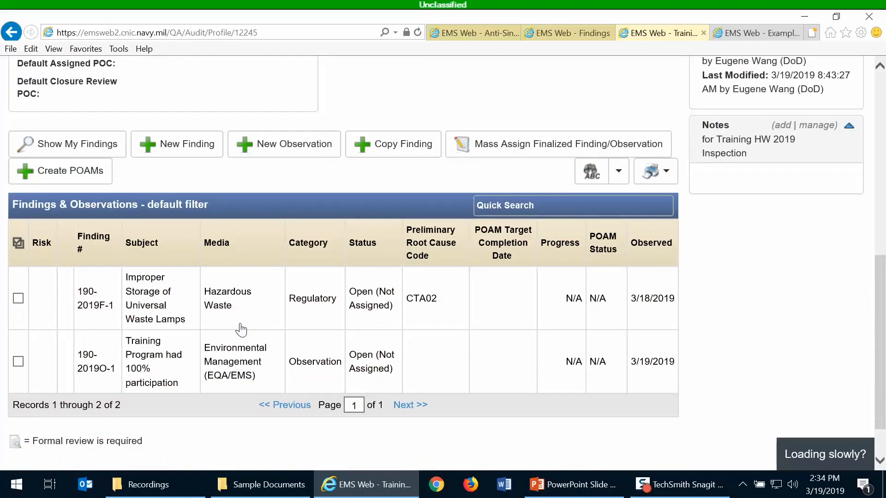
scroll(241, 330, up, 3)
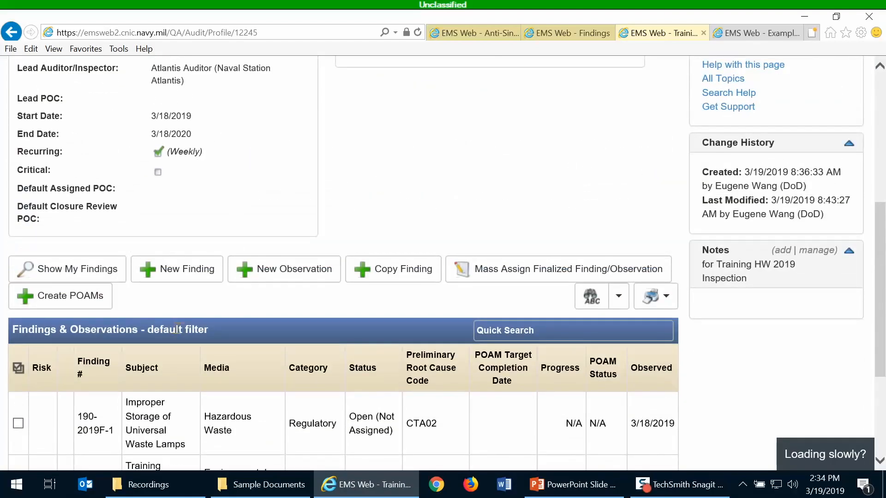
scroll(346, 251, up, 4)
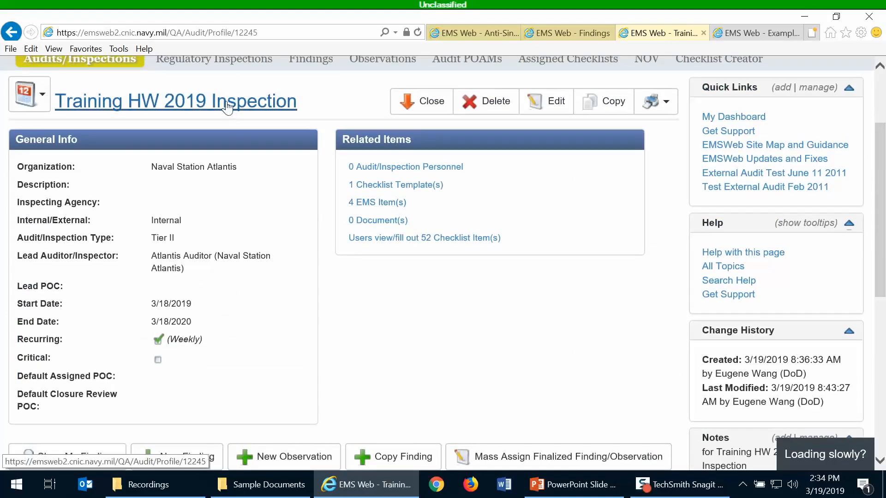
scroll(236, 309, down, 7)
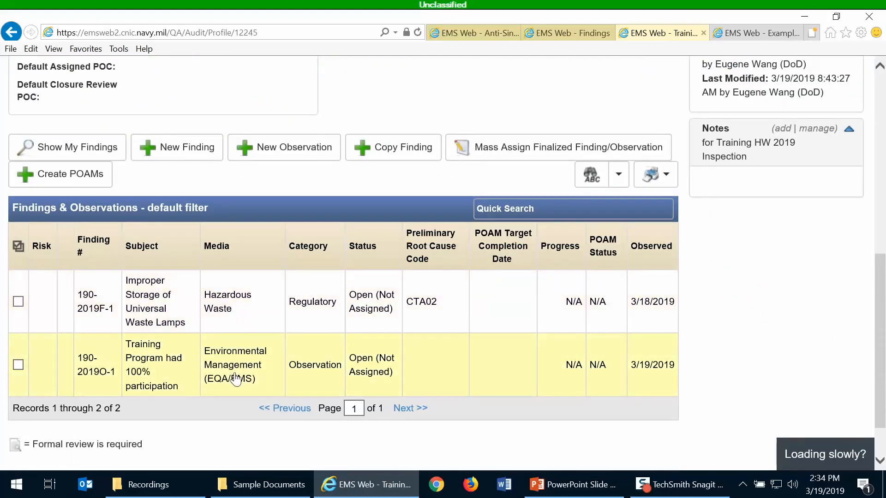
scroll(235, 380, up, 1)
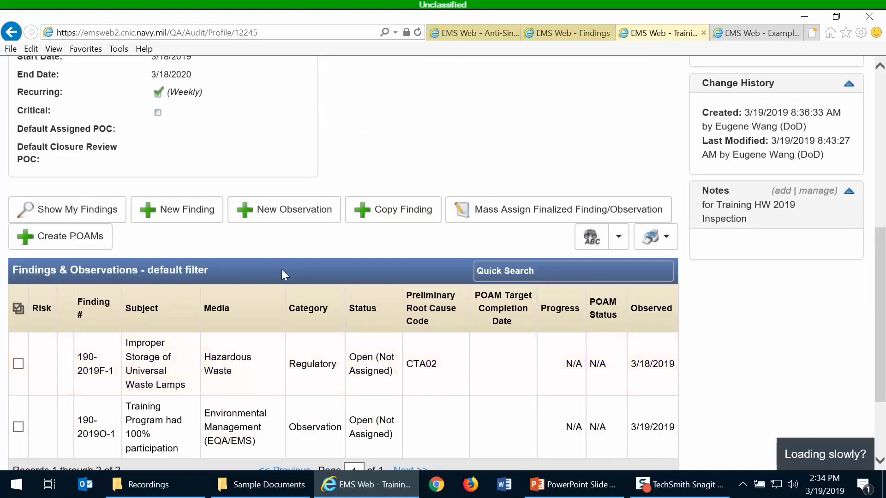
Start a new finding copied from observation 190-2019O-1 after searching 'Train', then dismiss the error
click(403, 213)
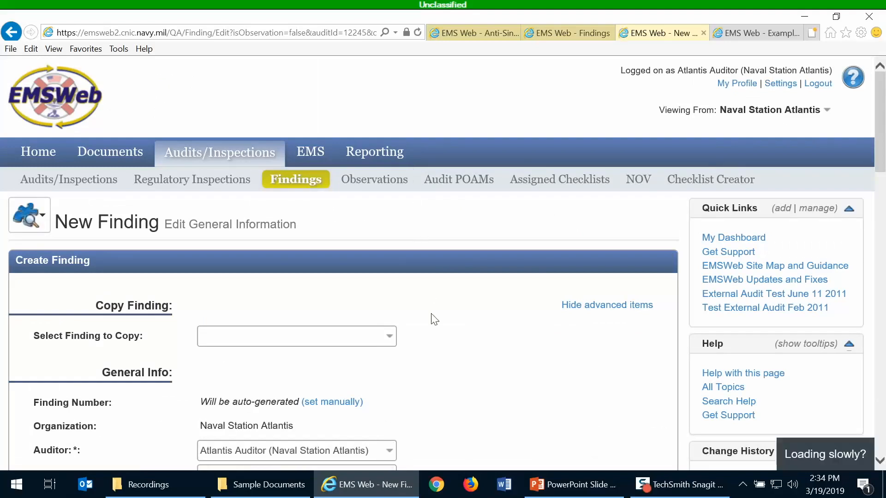
scroll(434, 319, down, 4)
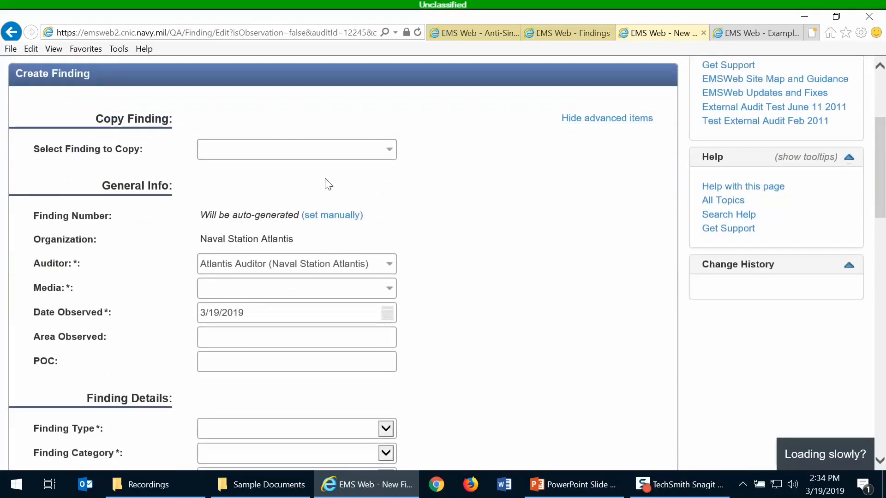
click(291, 154)
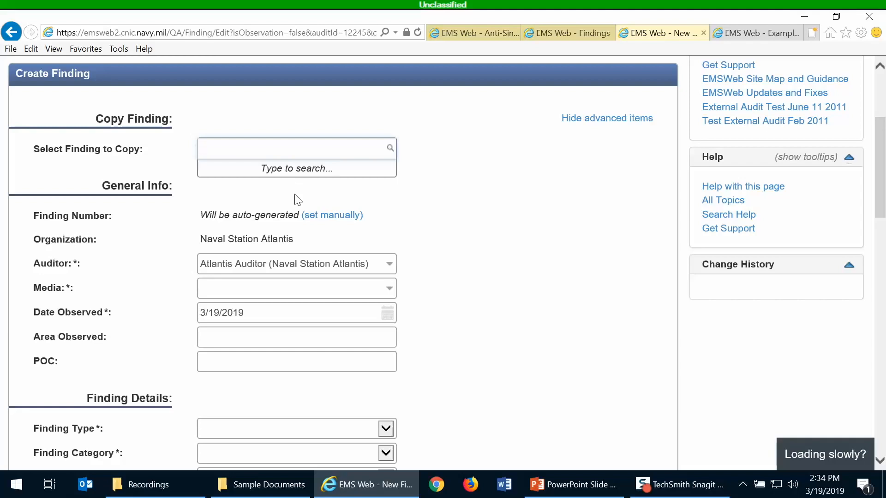
text(Train)
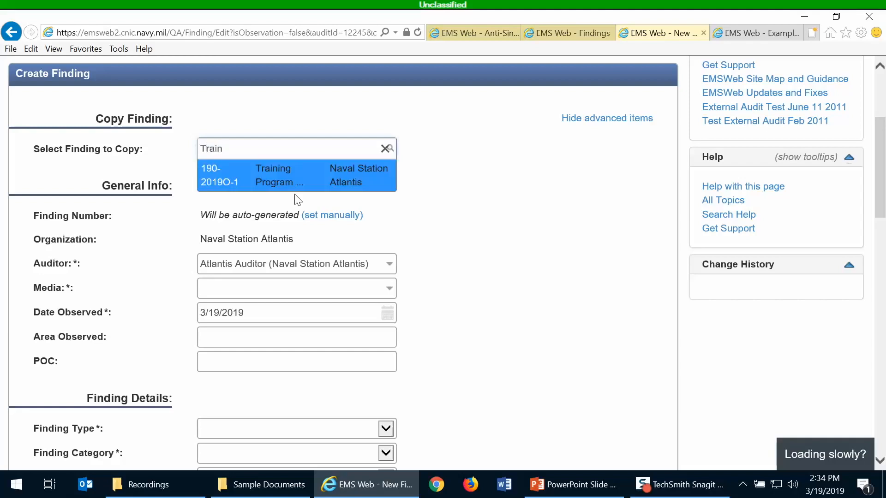
click(274, 175)
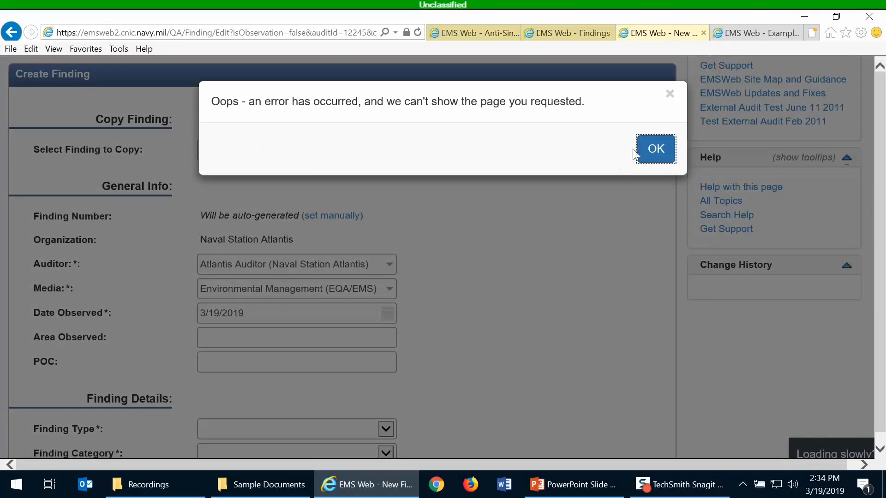
click(638, 152)
Review the copied finding form, with media Environmental Management (EQA/EMS)
scroll(539, 212, down, 3)
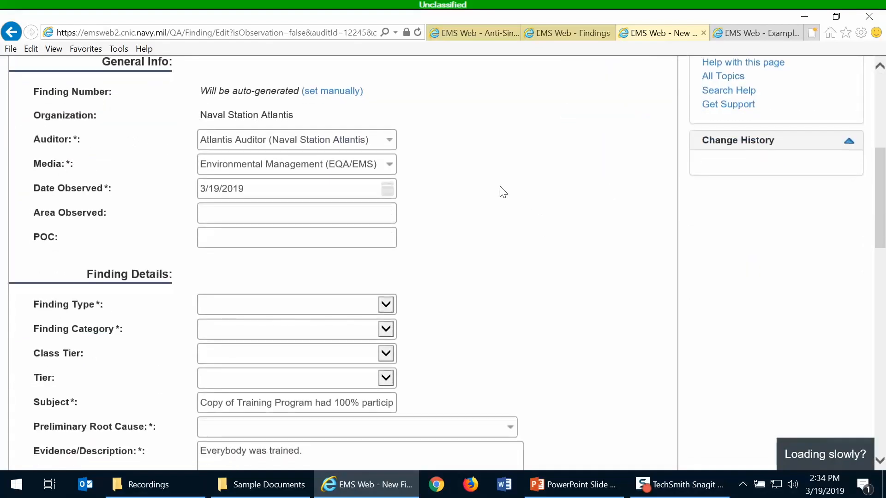
scroll(446, 181, down, 1)
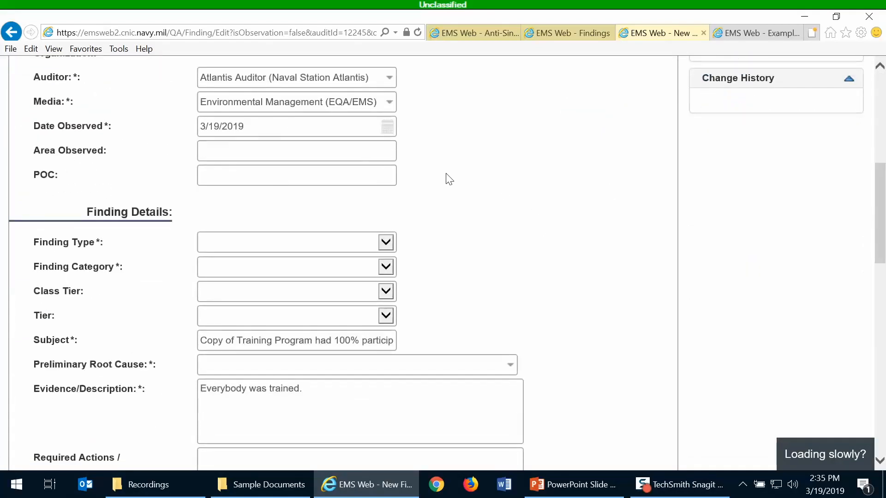
scroll(449, 179, down, 4)
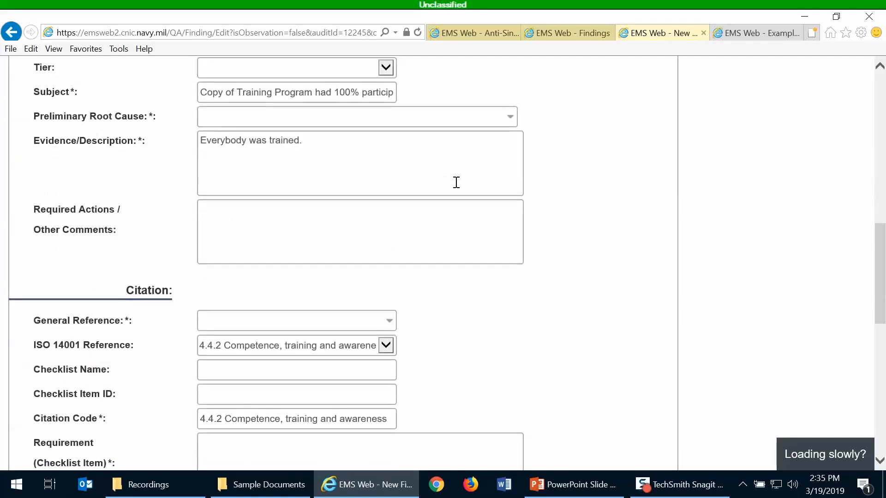
scroll(521, 233, down, 9)
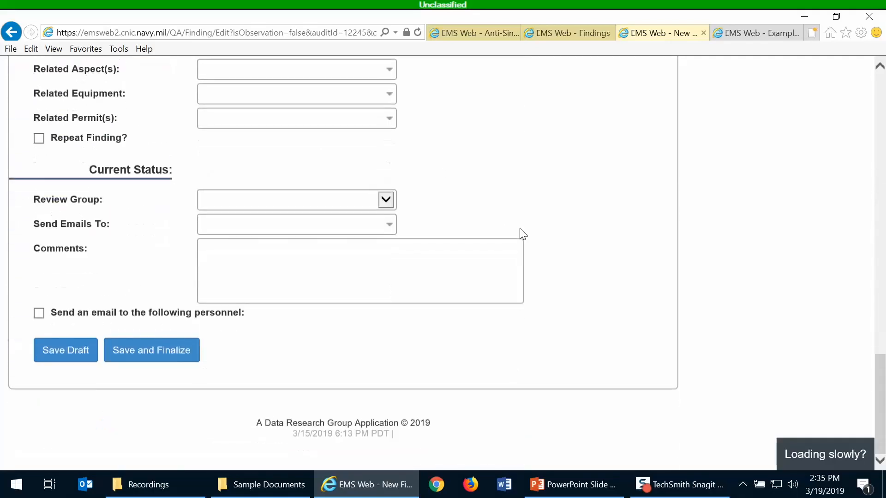
scroll(566, 289, up, 10)
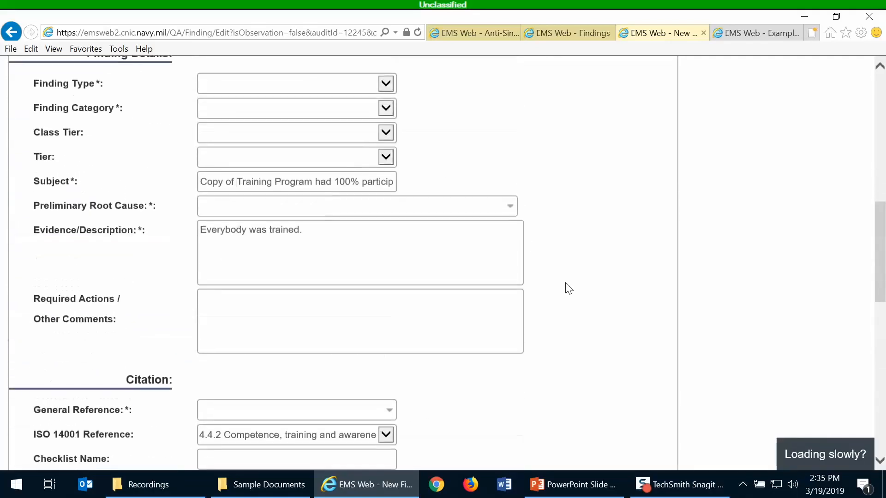
scroll(568, 288, up, 4)
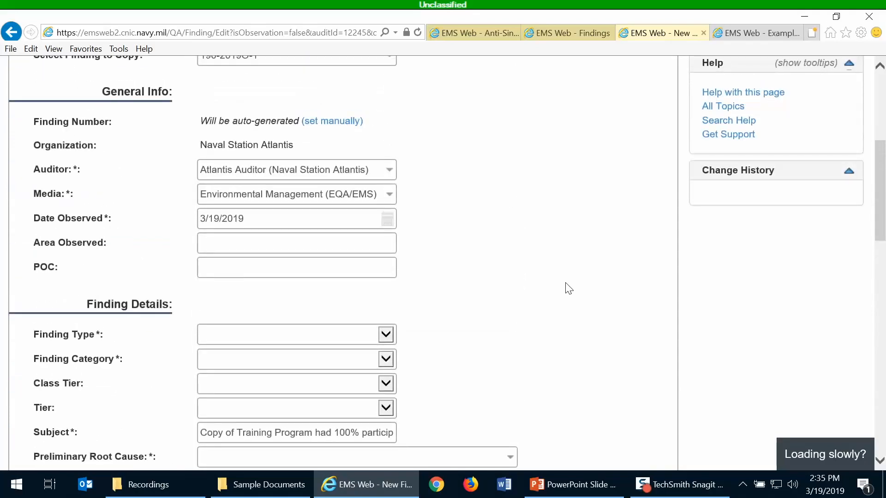
scroll(568, 288, up, 2)
scroll(569, 289, down, 2)
scroll(569, 289, up, 1)
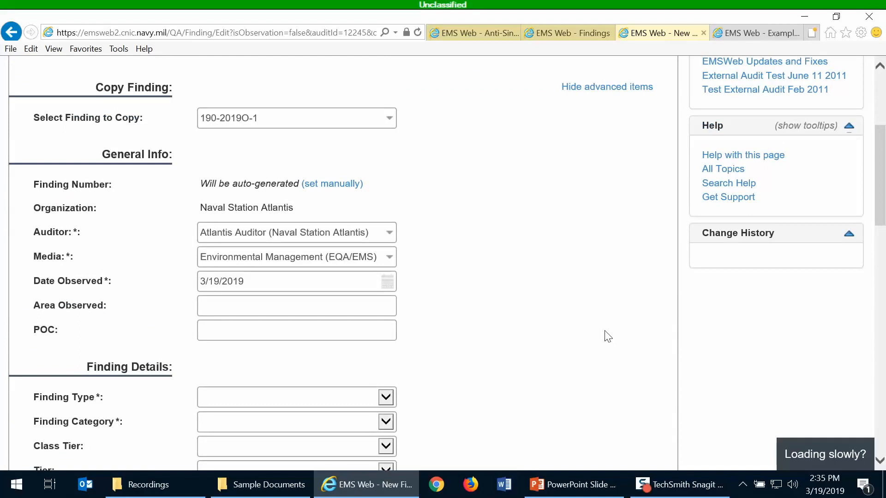
scroll(429, 311, down, 4)
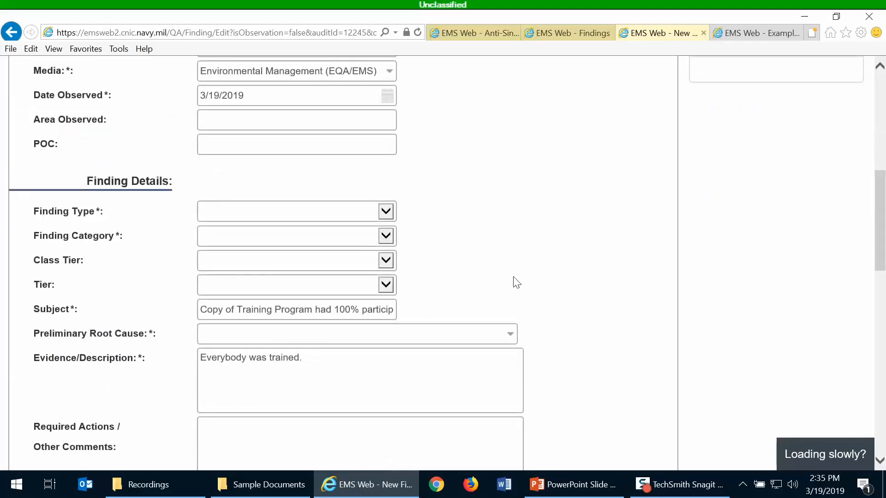
scroll(519, 280, down, 3)
scroll(542, 268, down, 3)
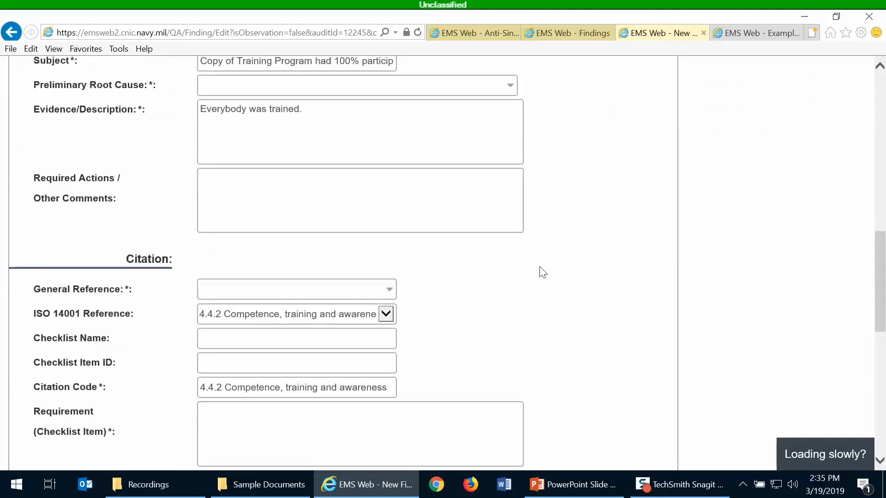
scroll(542, 272, down, 4)
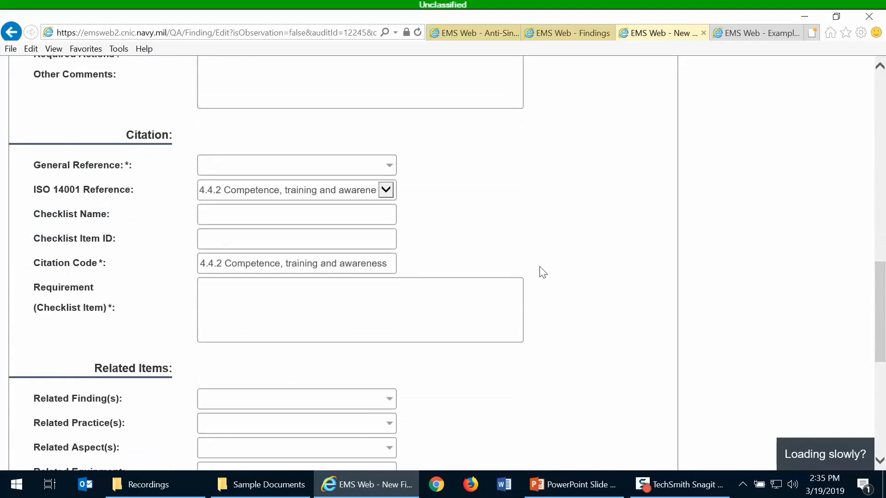
scroll(543, 272, down, 4)
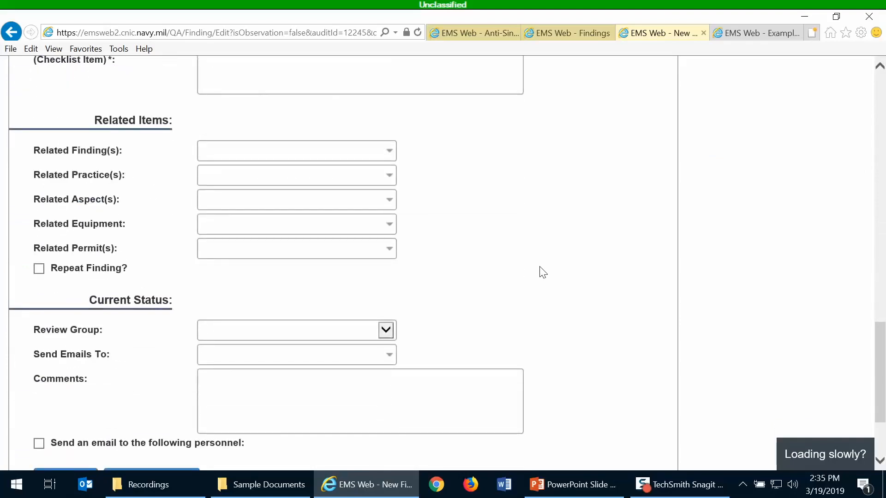
scroll(543, 272, up, 8)
scroll(543, 272, up, 10)
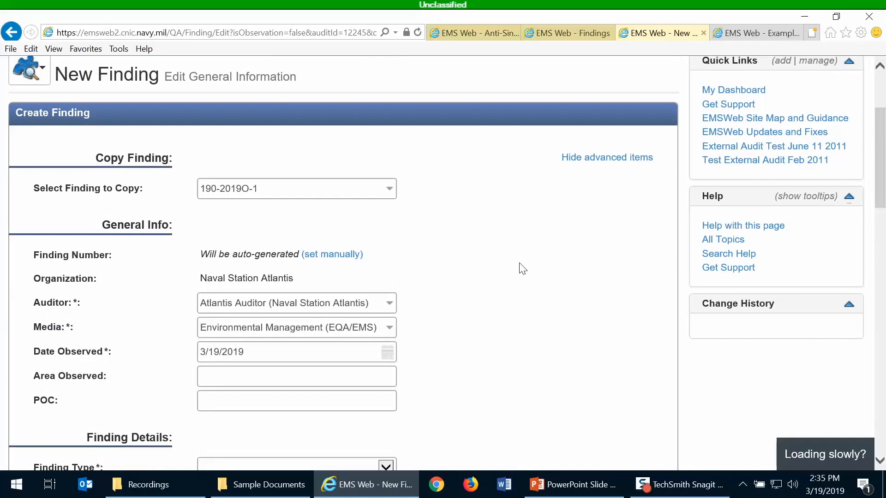
scroll(522, 268, down, 3)
scroll(522, 268, up, 3)
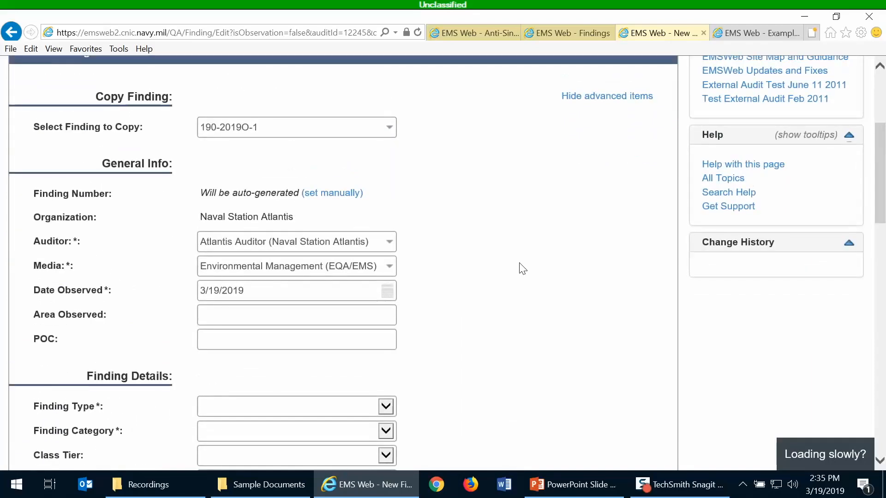
scroll(522, 269, down, 14)
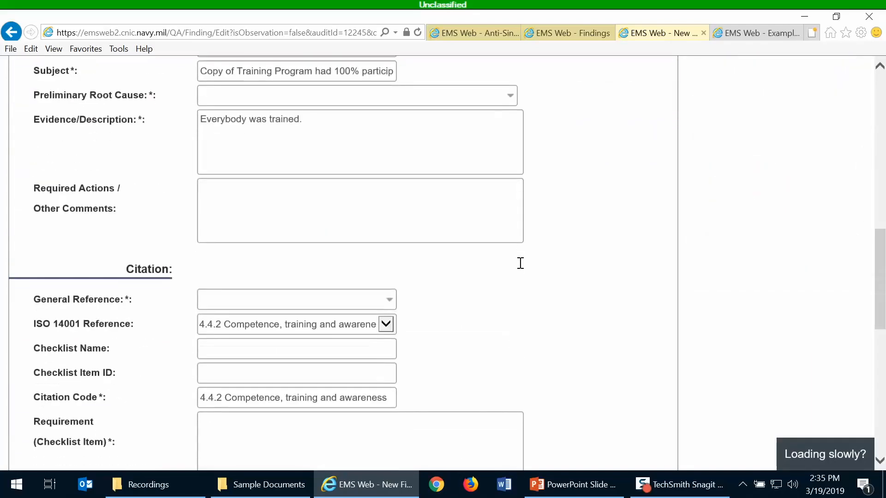
scroll(520, 266, down, 4)
scroll(520, 264, down, 3)
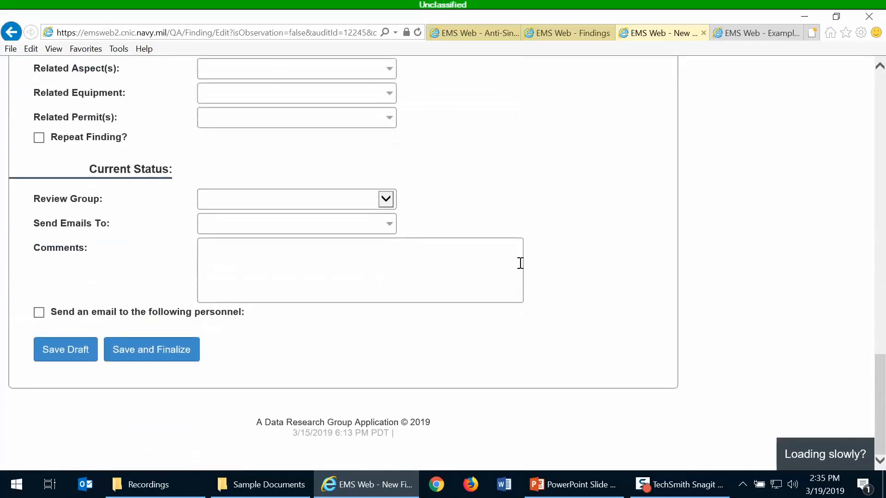
Try Save and Finalize and review errors for Finding Type, Preliminary Root Cause, General Reference, Requirement
click(138, 351)
scroll(507, 185, up, 4)
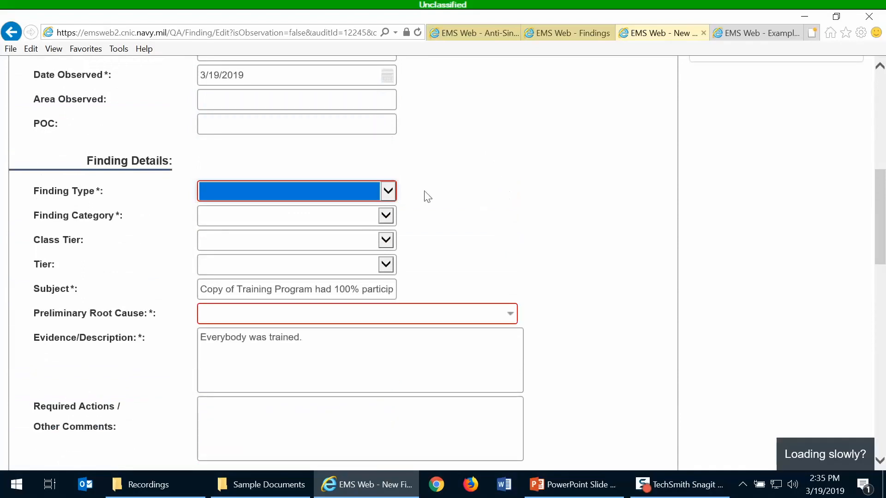
scroll(504, 205, down, 4)
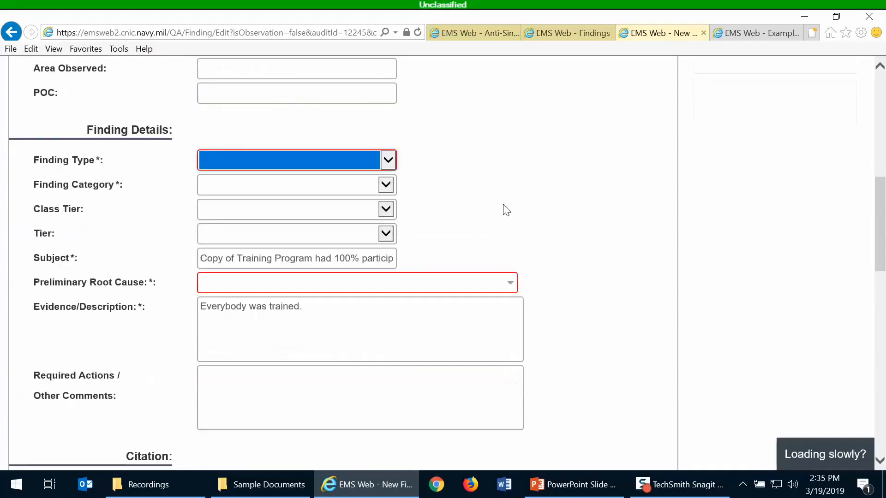
scroll(501, 204, down, 2)
scroll(501, 202, up, 1)
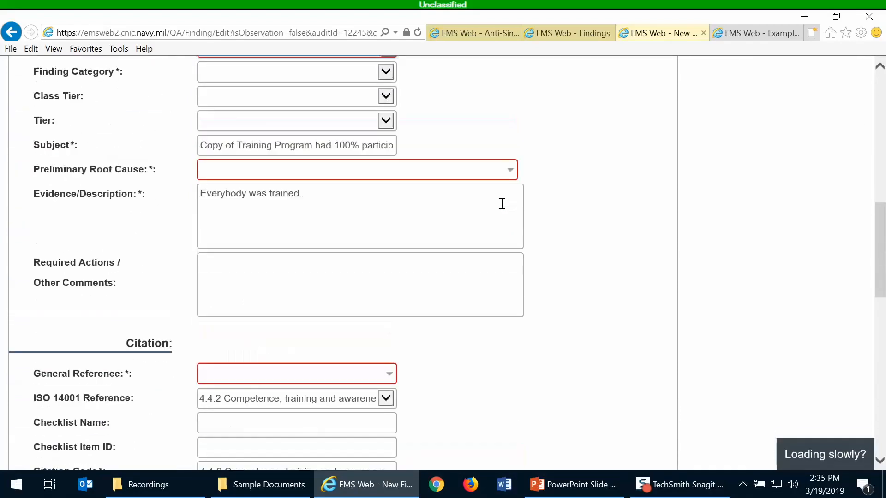
scroll(115, 169, up, 3)
scroll(132, 198, up, 3)
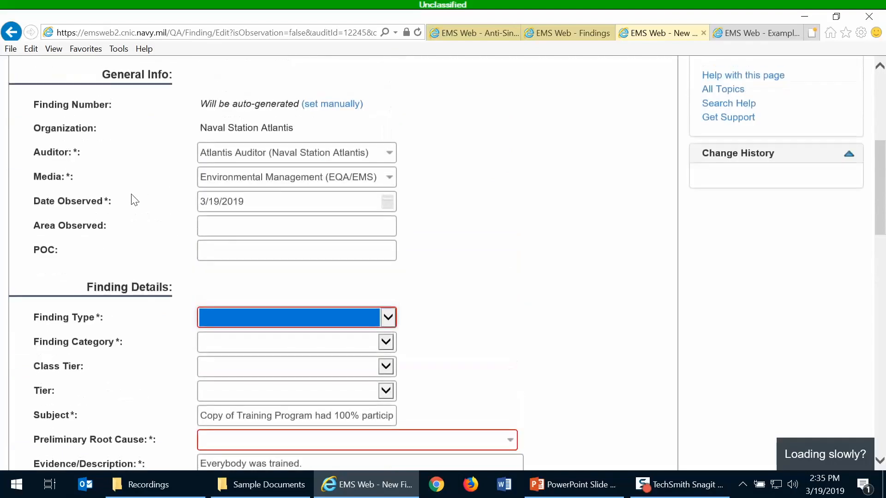
scroll(133, 200, down, 2)
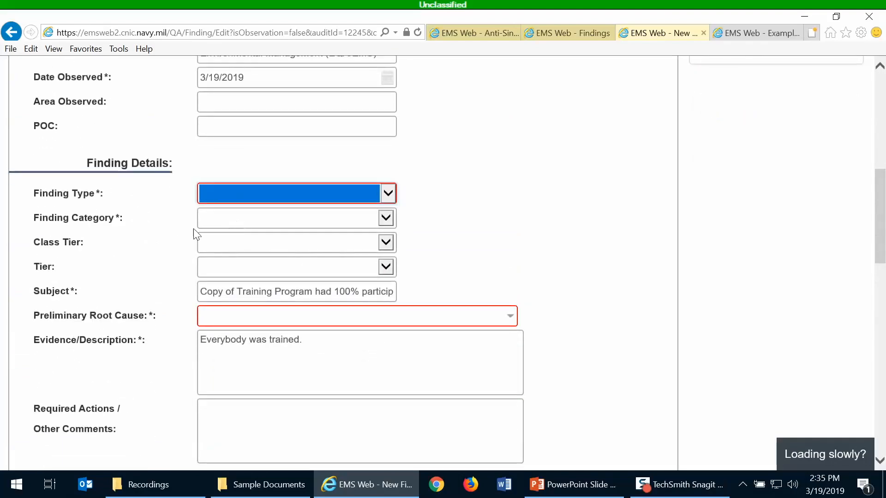
scroll(161, 297, down, 4)
scroll(156, 291, down, 14)
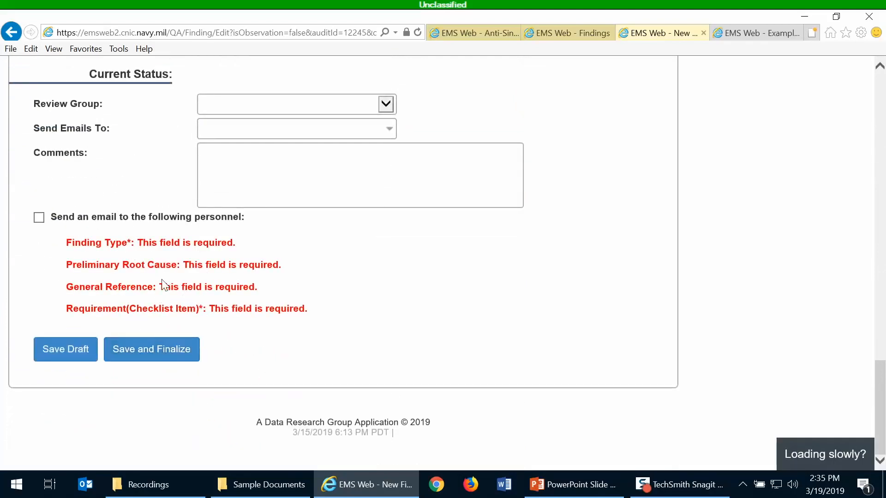
Save the copied finding as draft 190-2019F-2 and return to the Training HW 2019 Inspection
click(53, 354)
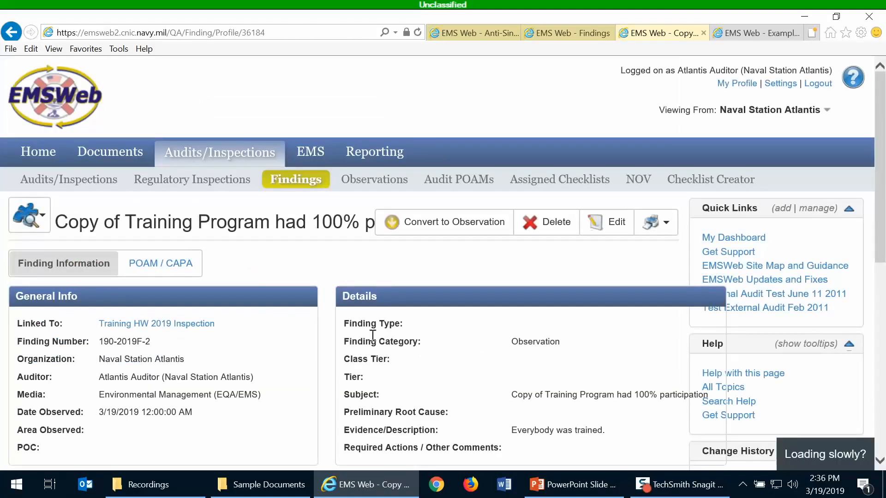
click(187, 326)
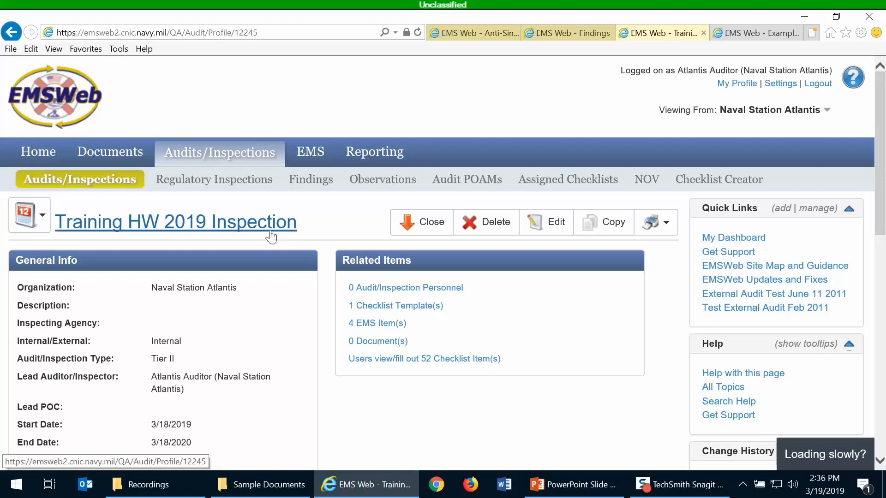
scroll(283, 265, down, 3)
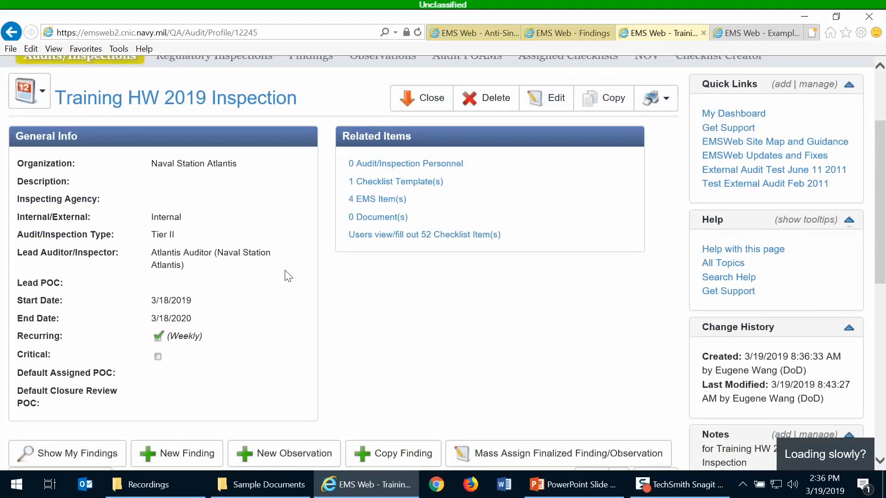
scroll(285, 272, up, 3)
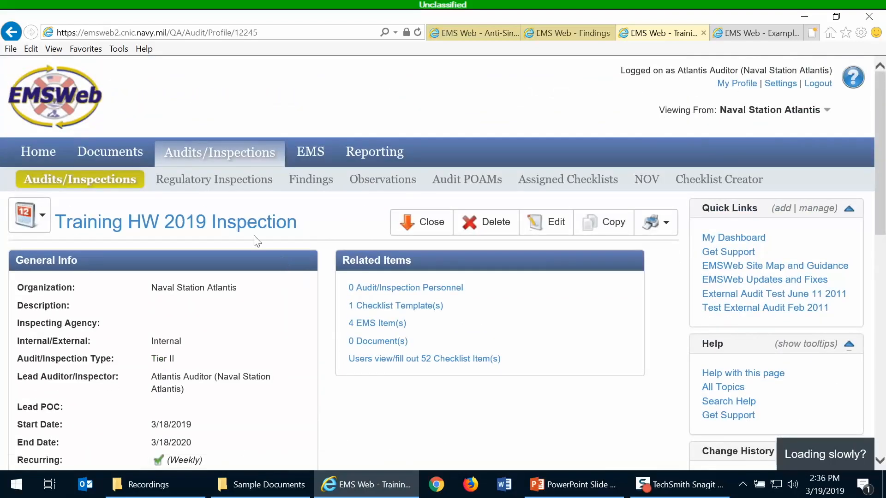
Open the full Findings list under Audits/Inspections and browse its entries
click(319, 194)
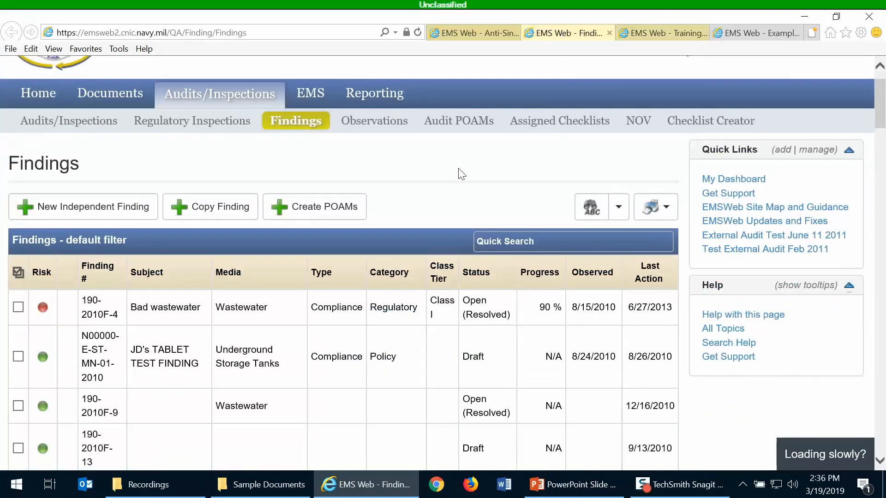
scroll(462, 174, down, 7)
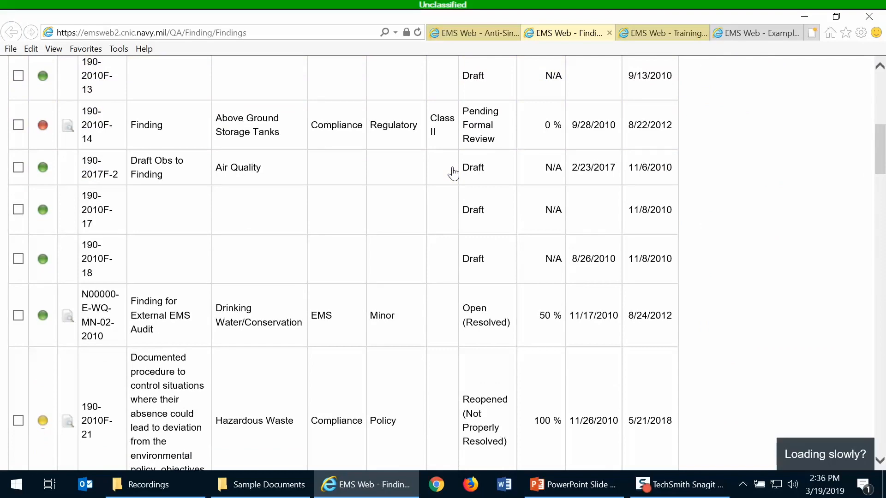
scroll(453, 174, up, 3)
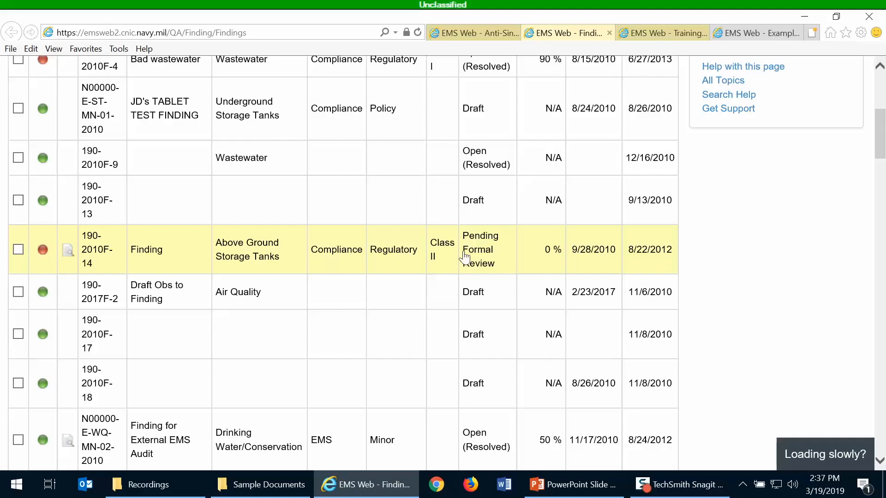
scroll(450, 280, down, 3)
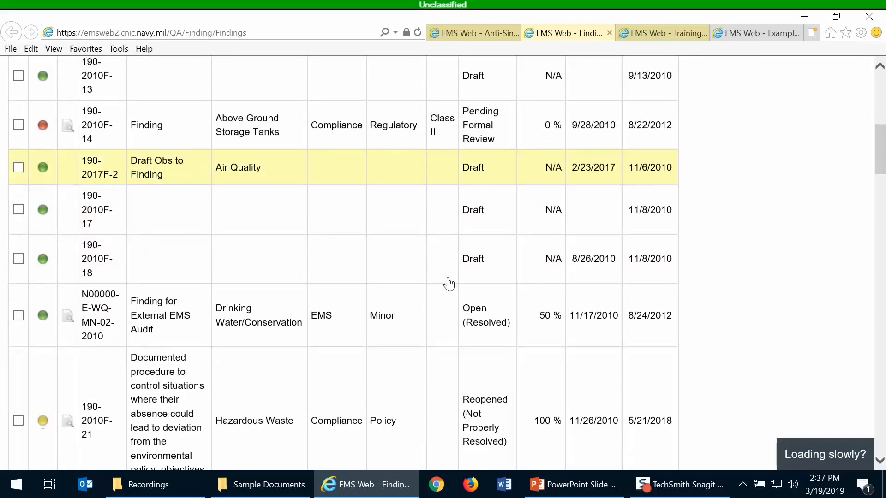
scroll(372, 336, down, 3)
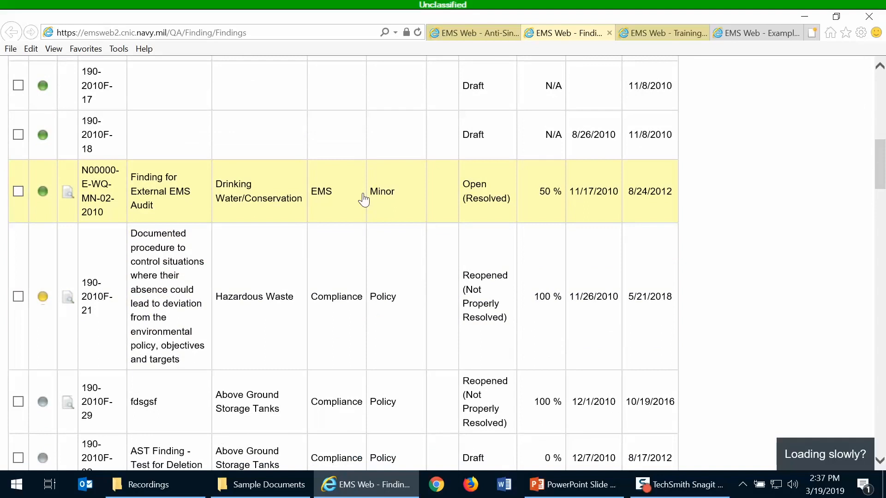
Open the Finding for External EMS Audit record, N00000-E-WQ-MN-02-2010
click(364, 199)
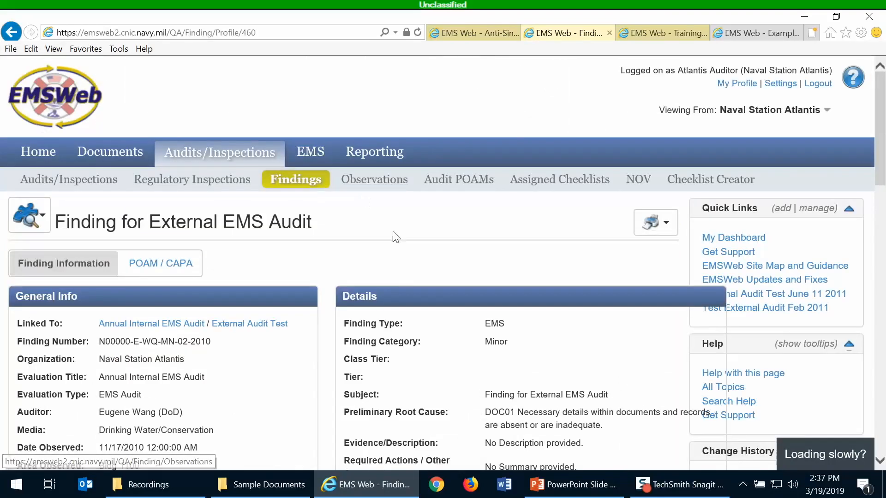
scroll(400, 246, down, 4)
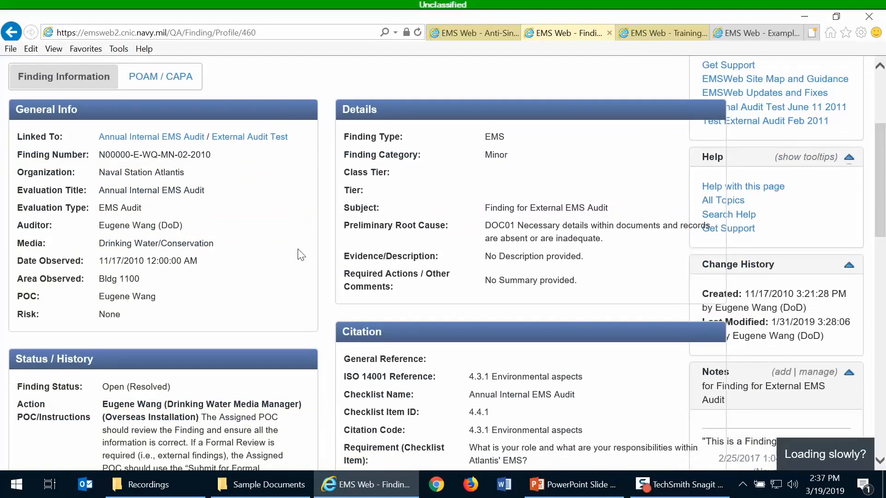
scroll(301, 255, down, 4)
scroll(277, 233, up, 4)
Review the finding's POAM/CAPA tab, then go back to Finding Information
click(161, 88)
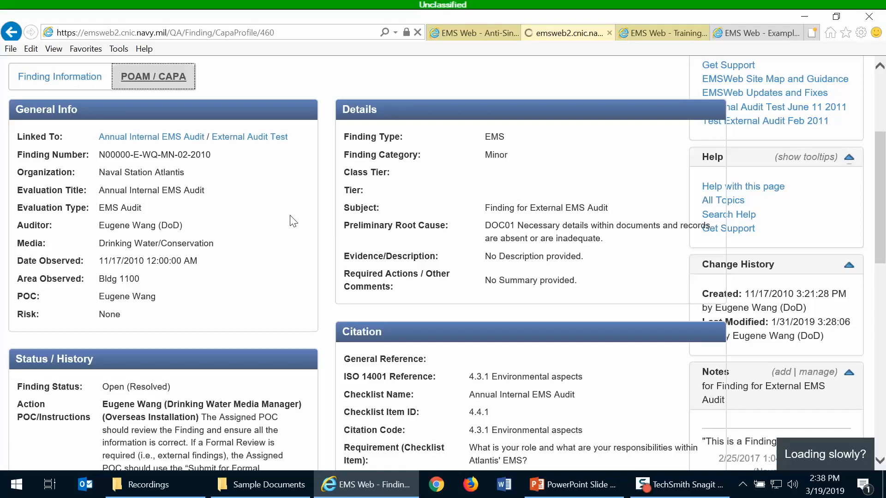
scroll(326, 277, down, 8)
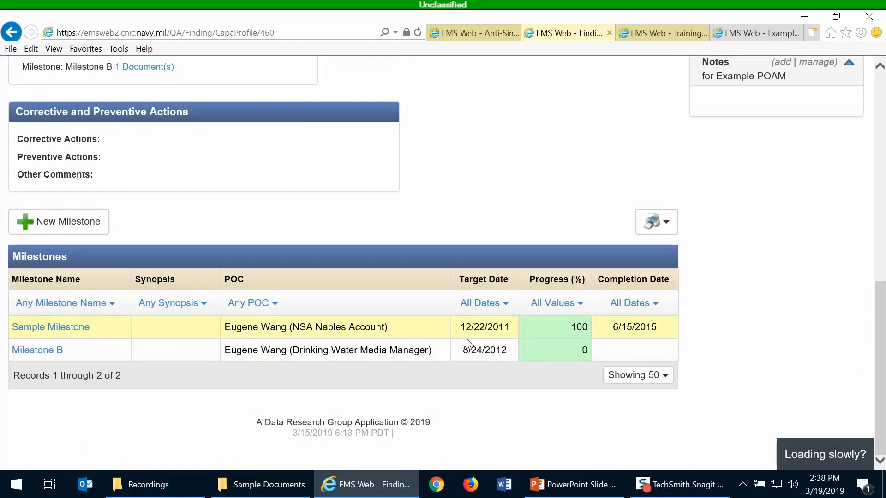
scroll(519, 203, up, 3)
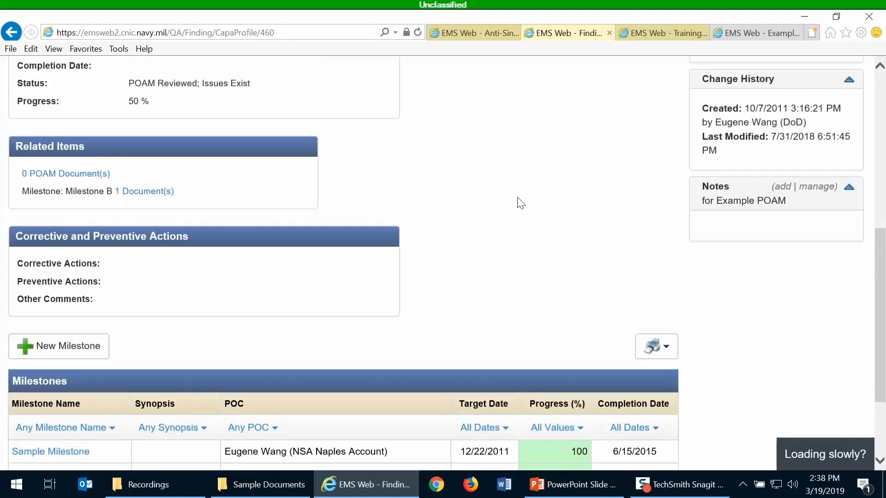
scroll(519, 203, up, 5)
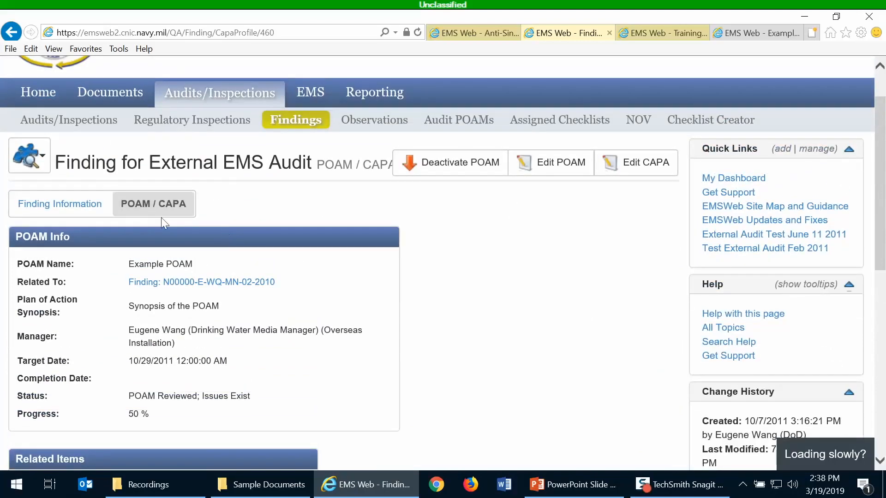
click(56, 212)
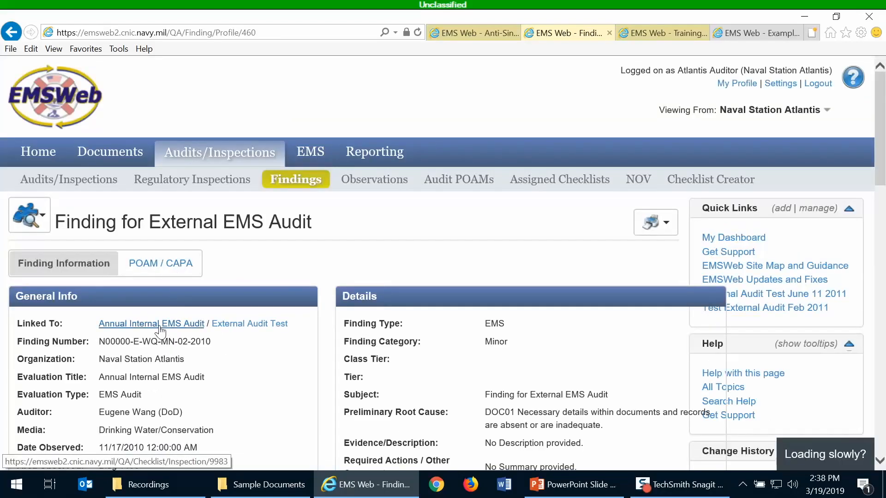
Open the External Audit Test link in a new browser tab and view its profile
right_click(239, 327)
click(300, 131)
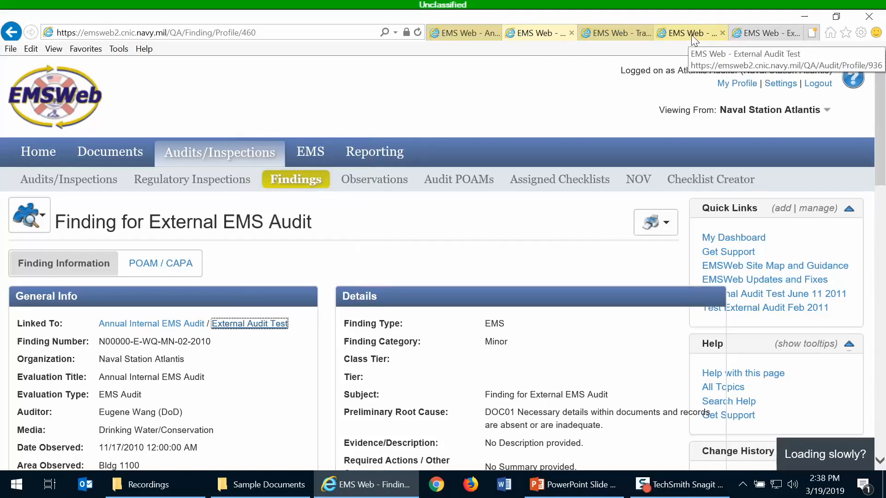
click(692, 38)
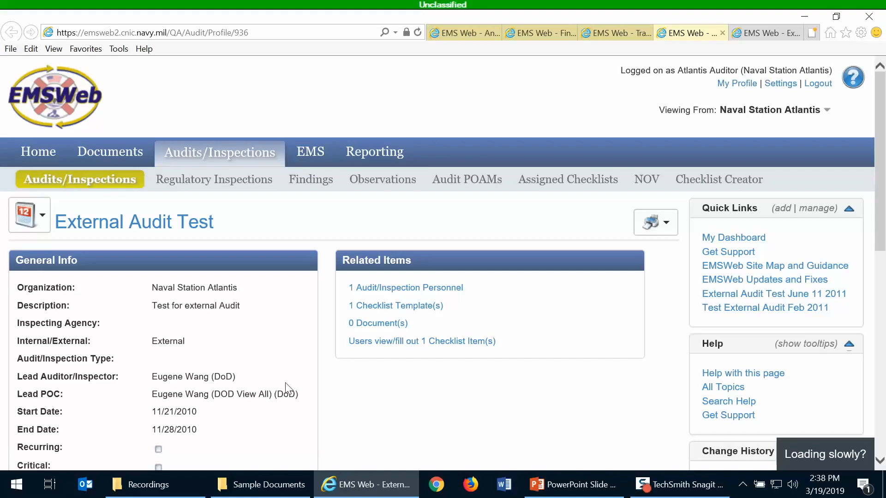
scroll(283, 387, down, 1)
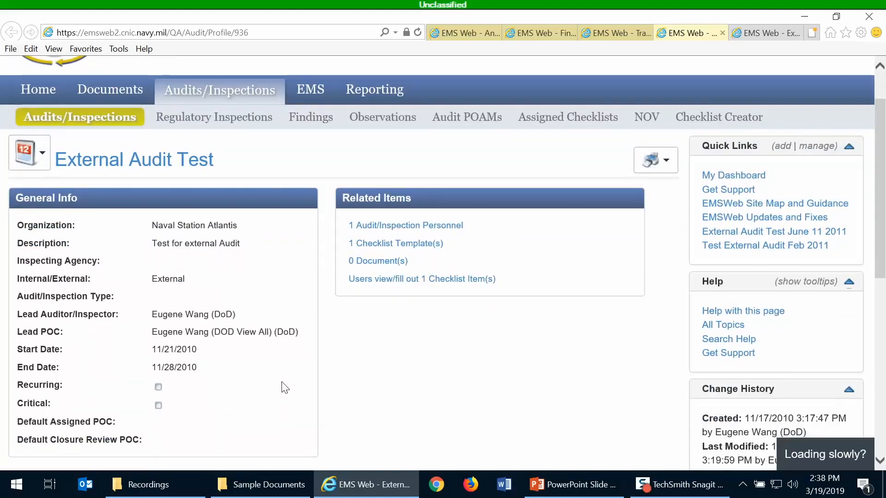
scroll(283, 388, down, 2)
scroll(282, 373, up, 3)
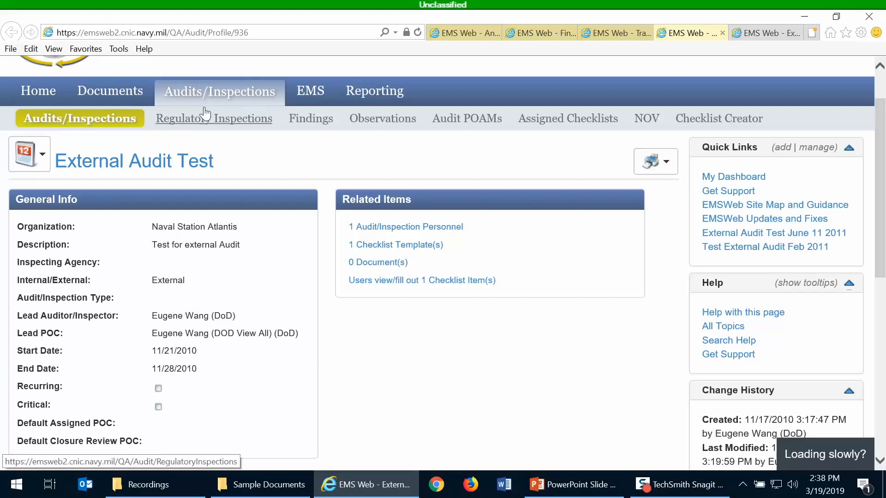
Open External Audit Finding C from the full Findings list
click(312, 121)
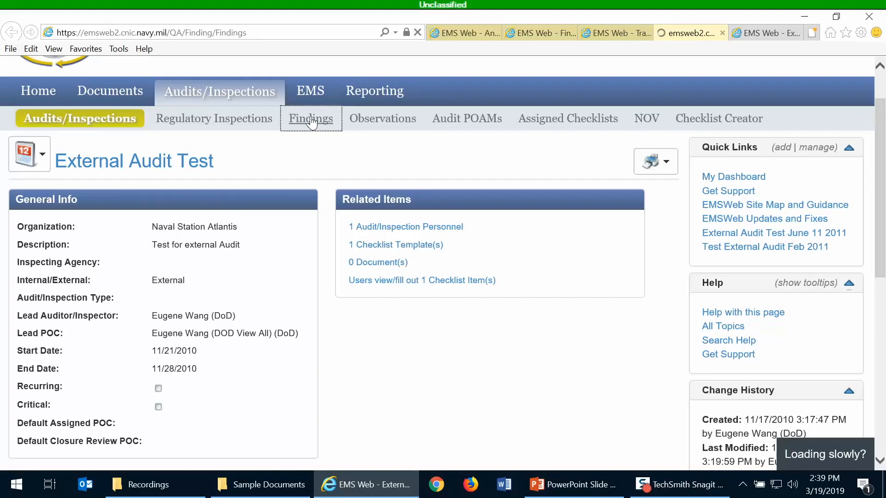
scroll(423, 231, down, 3)
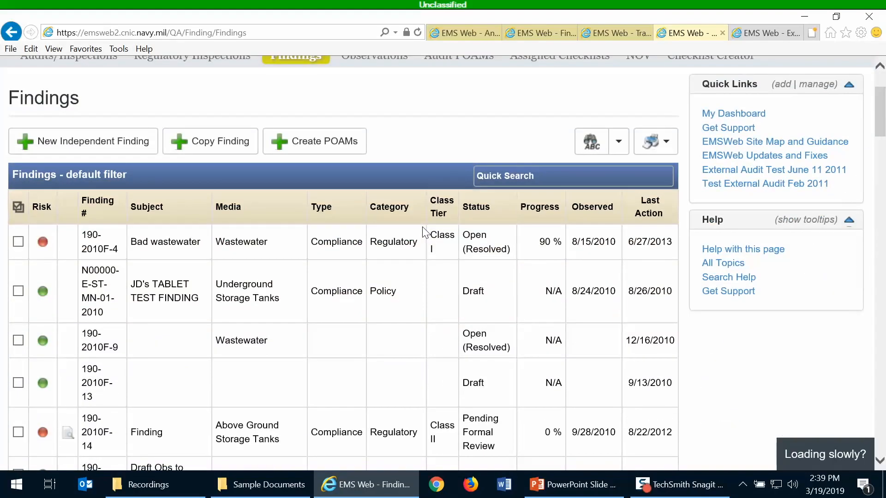
scroll(423, 230, down, 7)
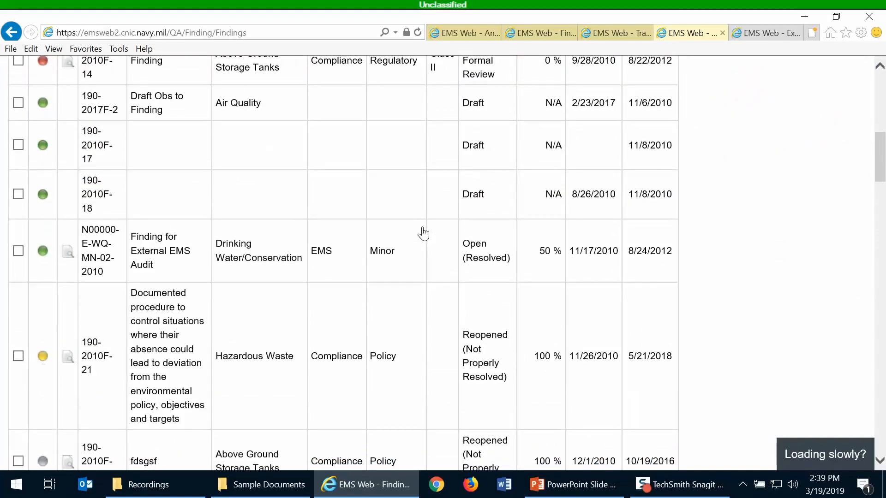
scroll(423, 233, down, 10)
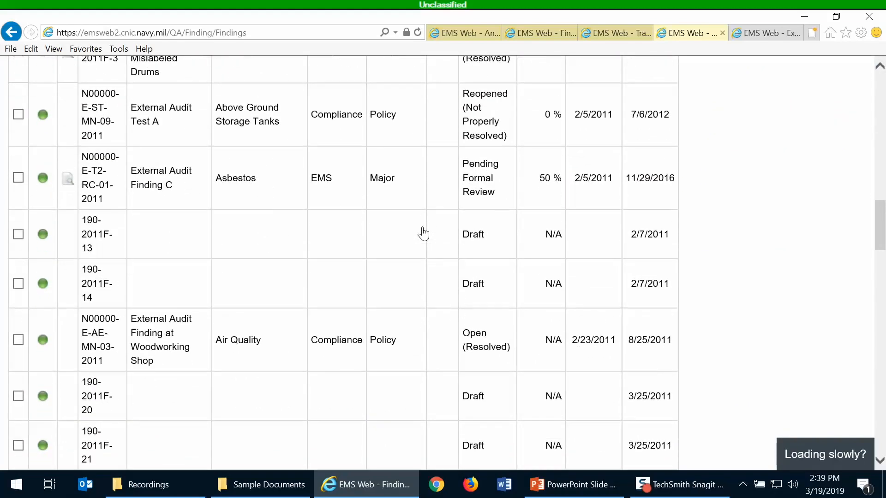
click(379, 181)
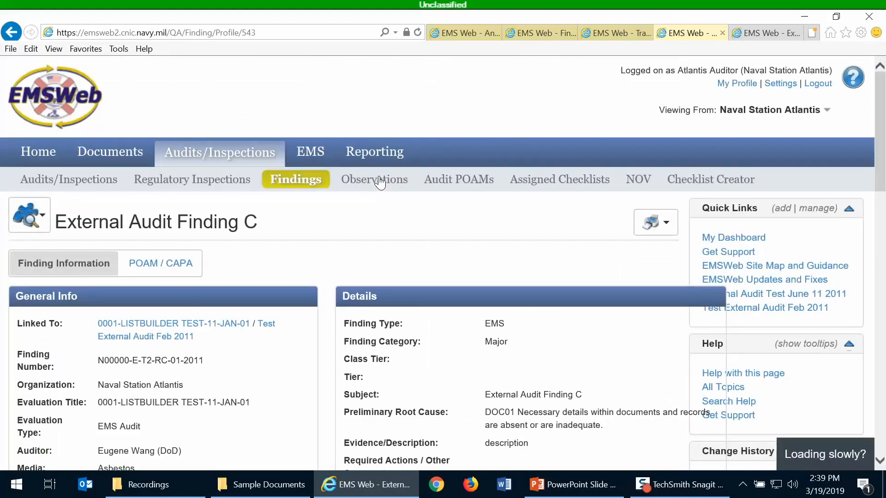
scroll(374, 267, down, 1)
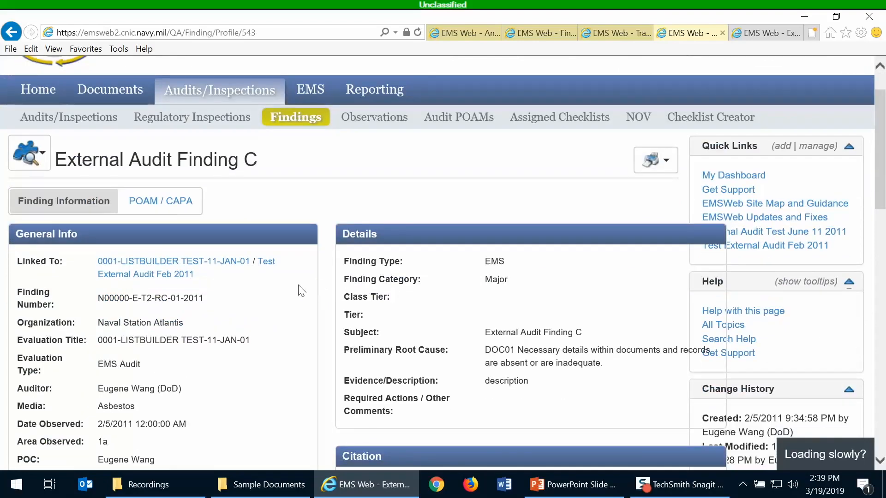
View Test External Audit Feb 2011 in a new tab, close the extra tabs, and reopen Findings
right_click(268, 271)
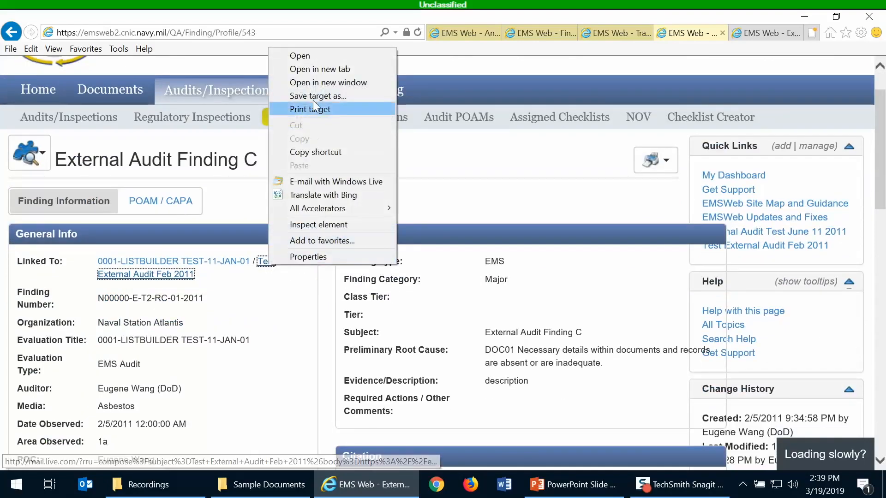
click(305, 73)
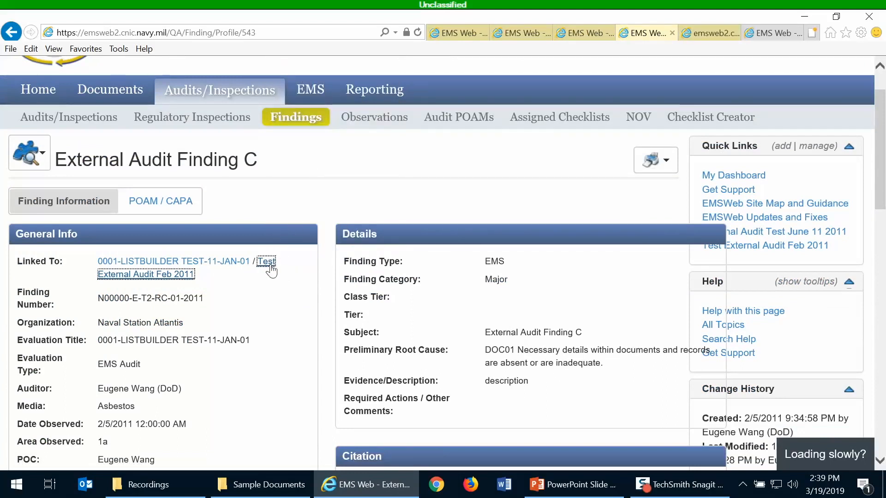
click(698, 32)
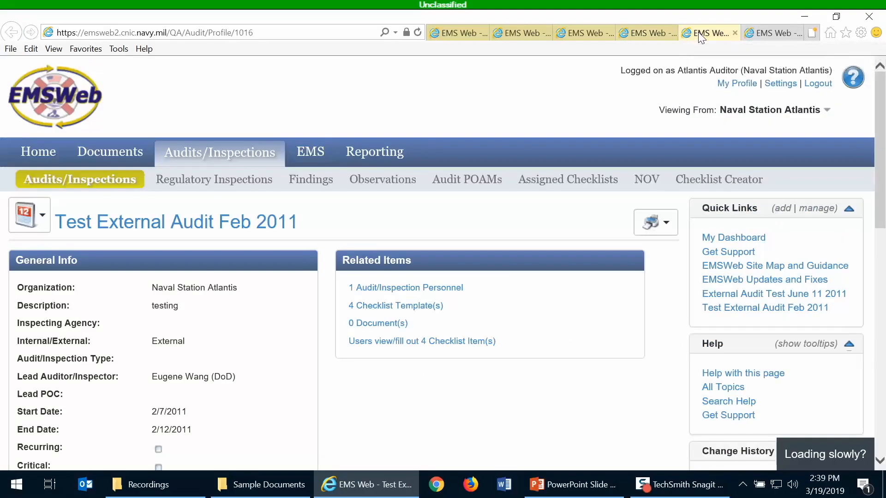
click(662, 34)
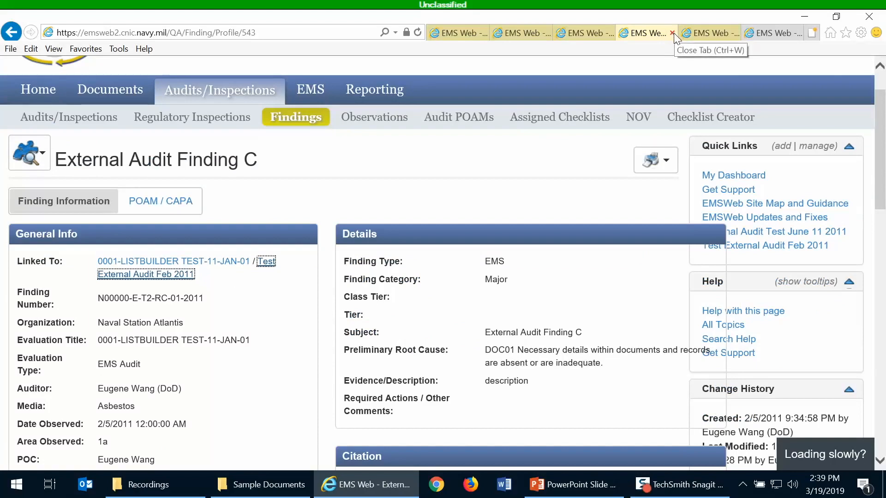
click(672, 33)
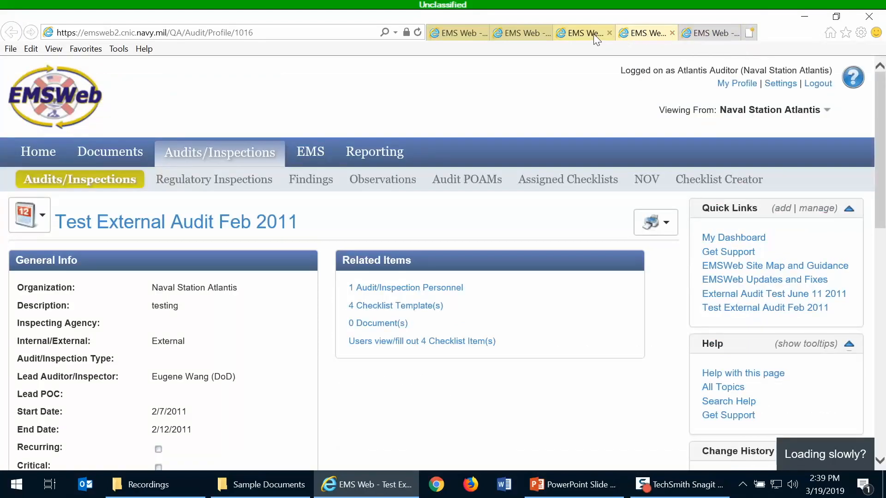
click(594, 34)
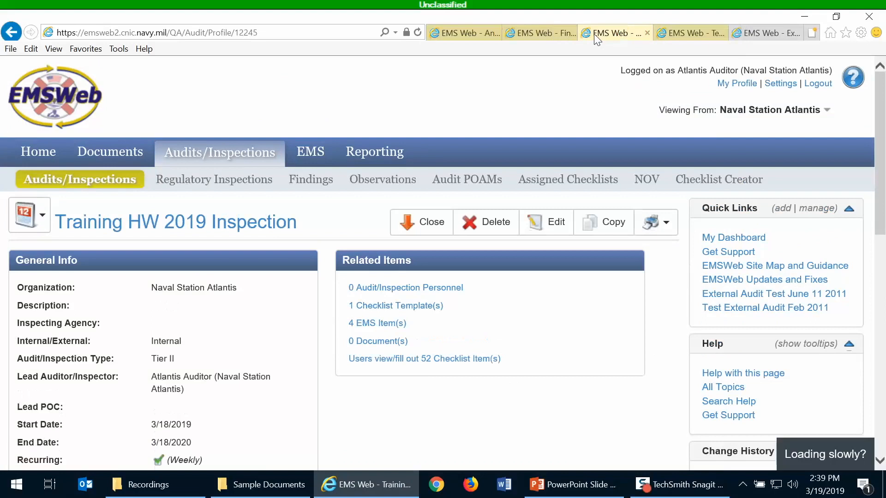
click(306, 180)
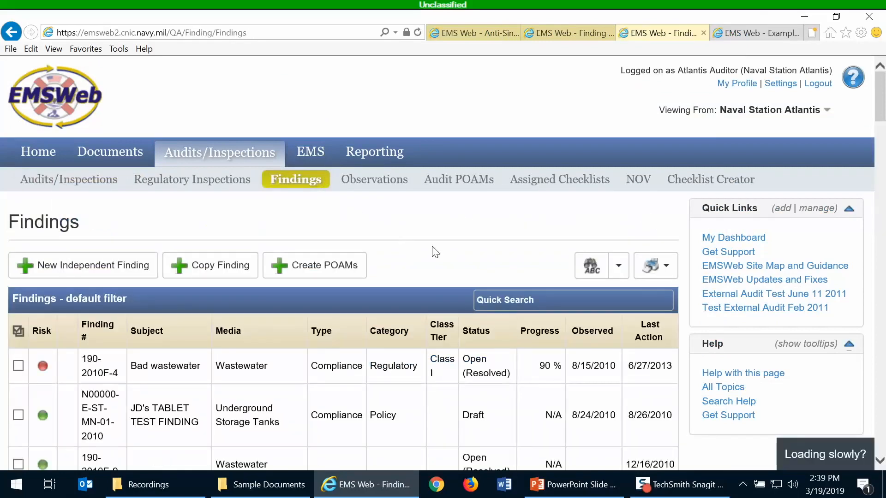
Sort Findings by Last Action descending so drafts 190-2019F-2 and 190-2019F-1 lead
scroll(433, 252, down, 1)
click(646, 274)
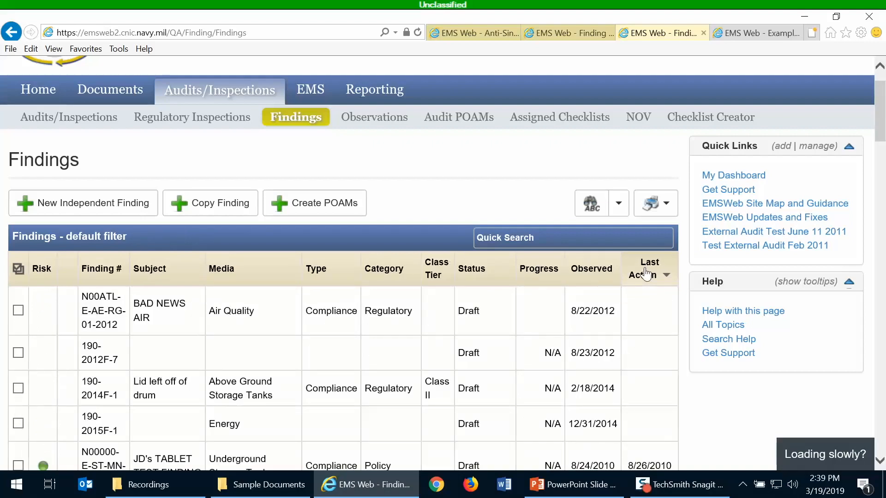
click(646, 274)
click(646, 274)
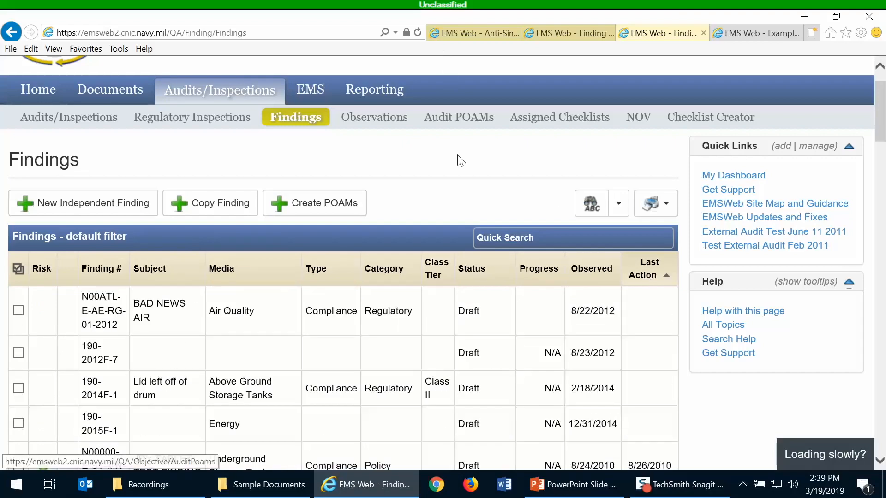
click(660, 270)
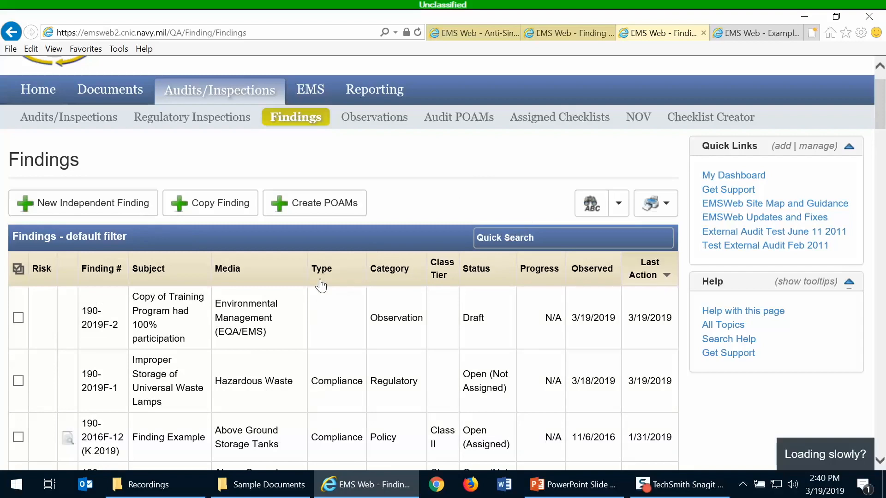
scroll(320, 286, down, 3)
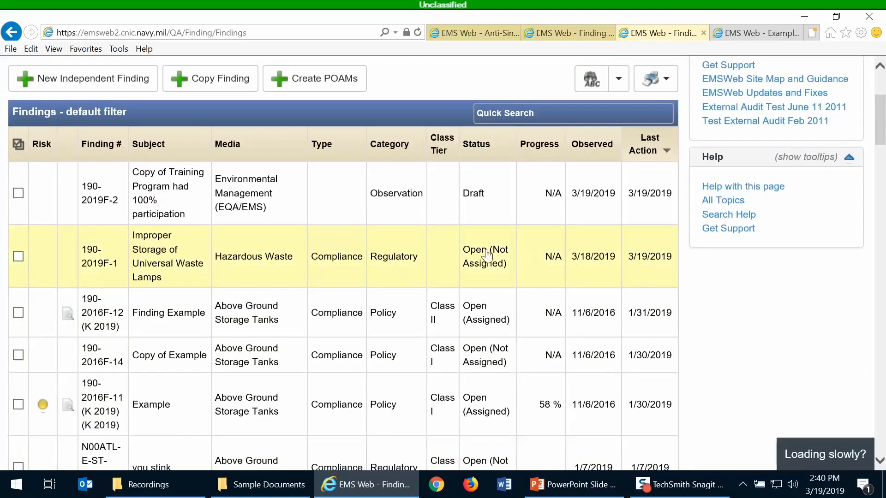
scroll(371, 251, down, 1)
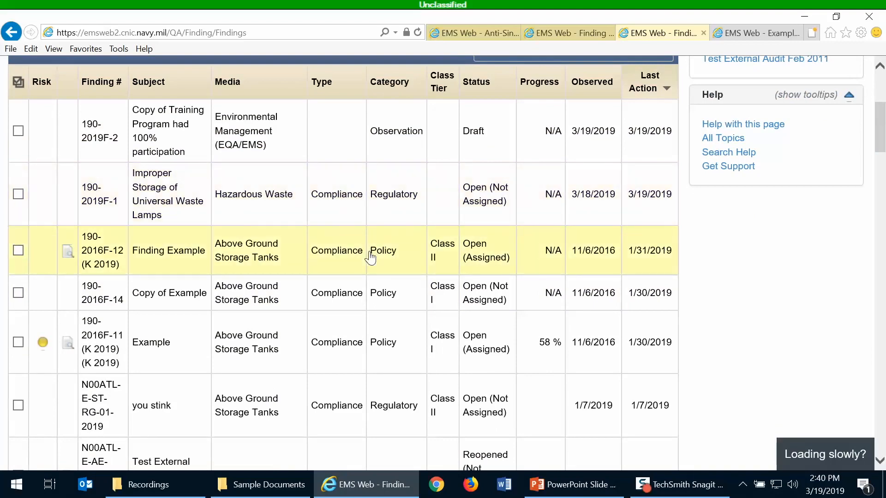
scroll(371, 258, up, 1)
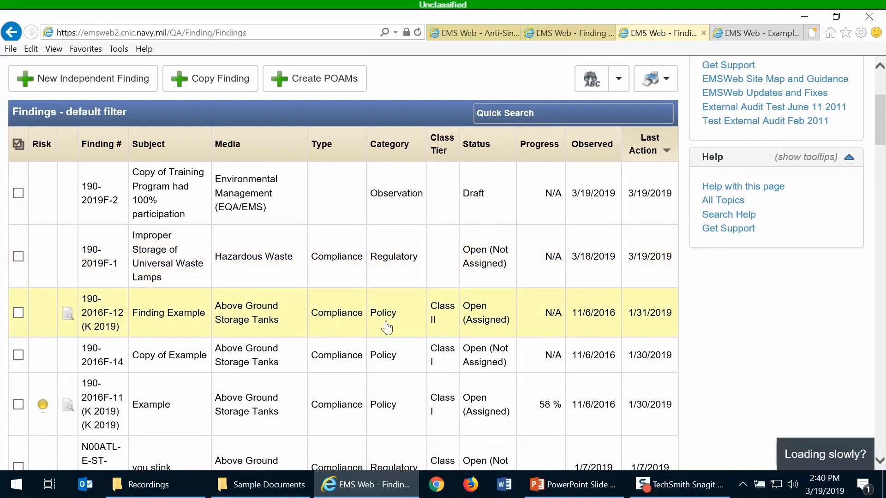
Open finding Example and view its linked Alert Test audit in a new tab
click(376, 400)
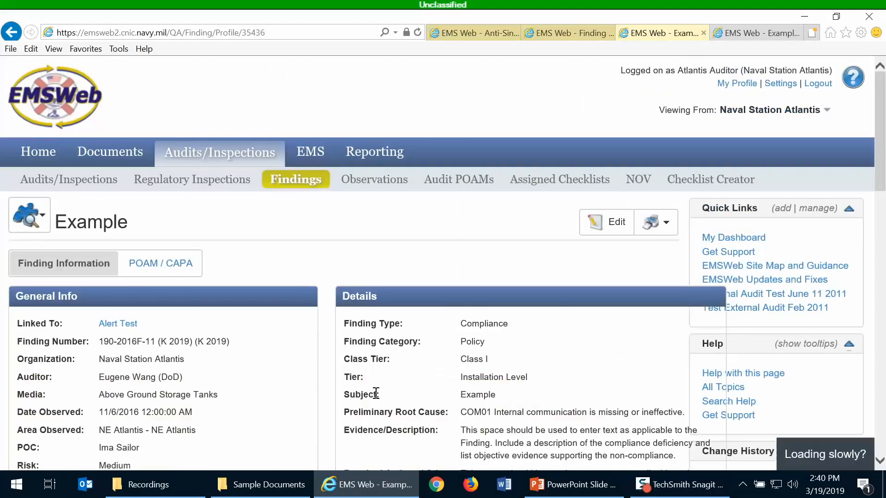
scroll(389, 310, down, 1)
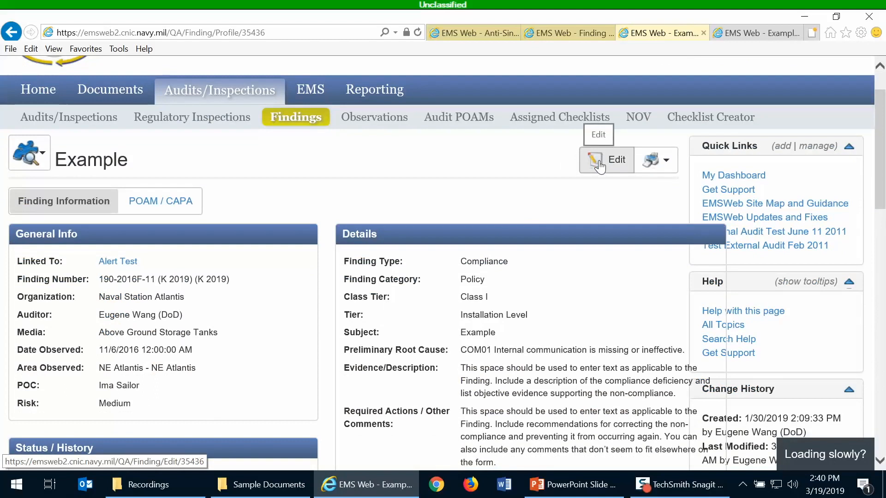
right_click(116, 262)
click(149, 68)
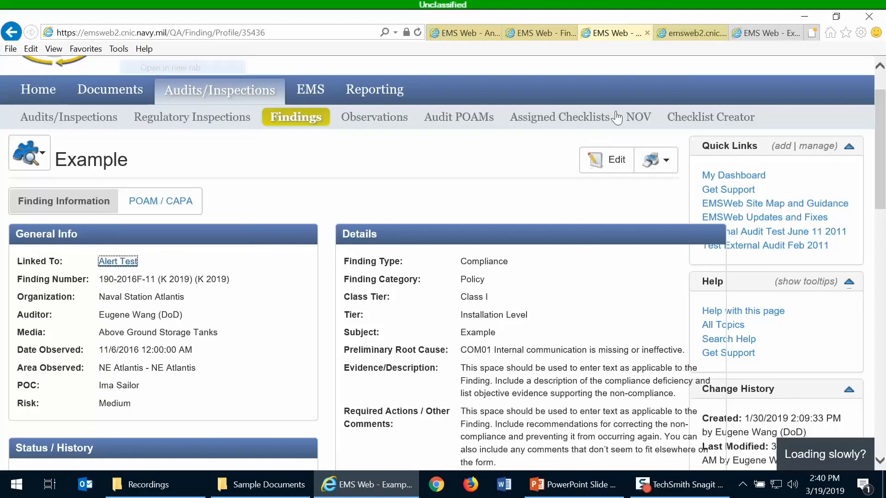
click(678, 30)
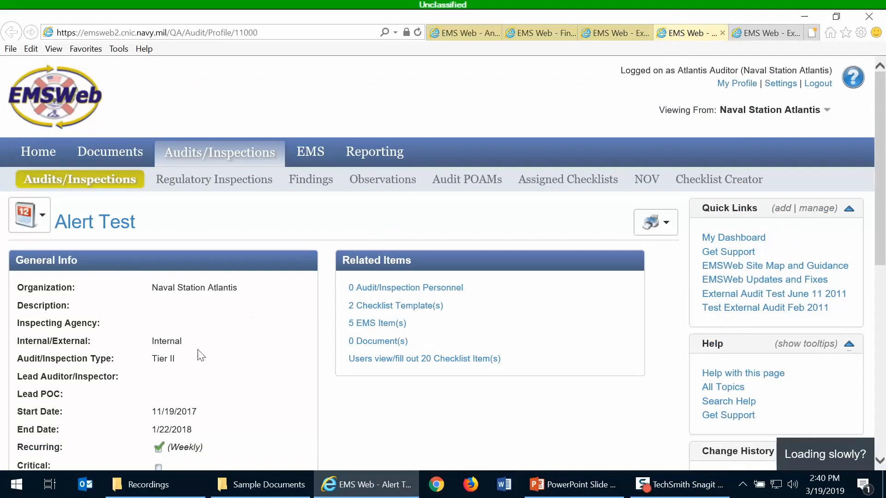
Return to the Example finding, 190-2016F-11, and open its edit form
triple_click(164, 360)
click(620, 32)
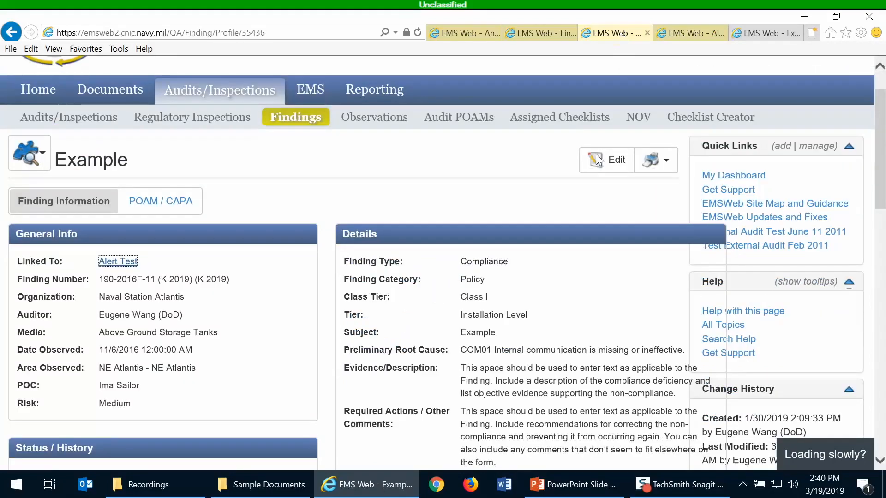
click(606, 165)
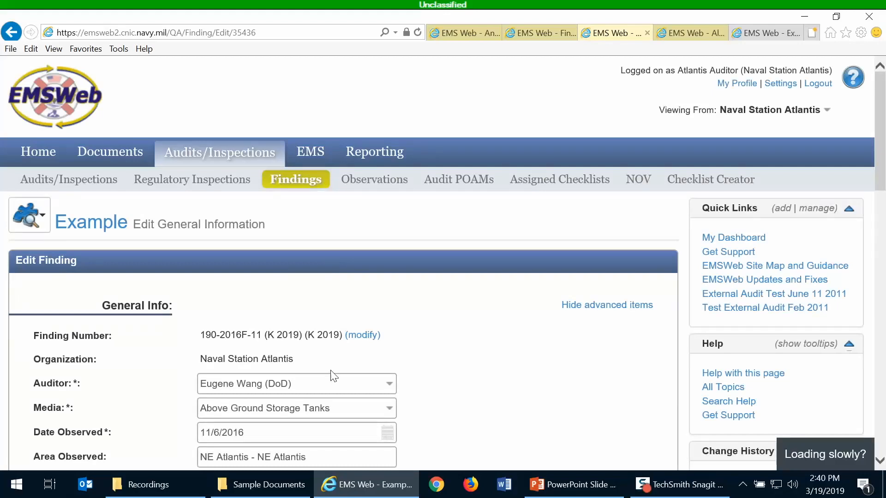
Replace the doubled (K 2019) suffix so the number reads 190-Training, then save the Example finding
scroll(332, 365, down, 1)
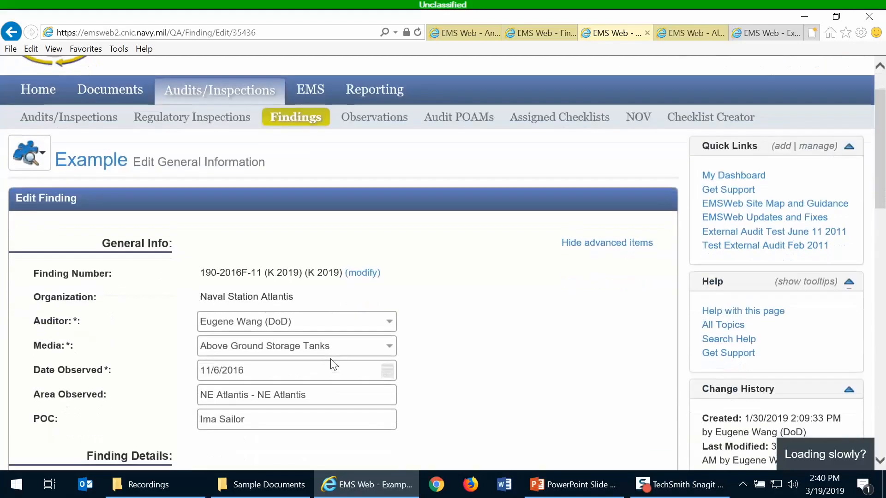
click(362, 274)
drag(353, 274, 265, 275)
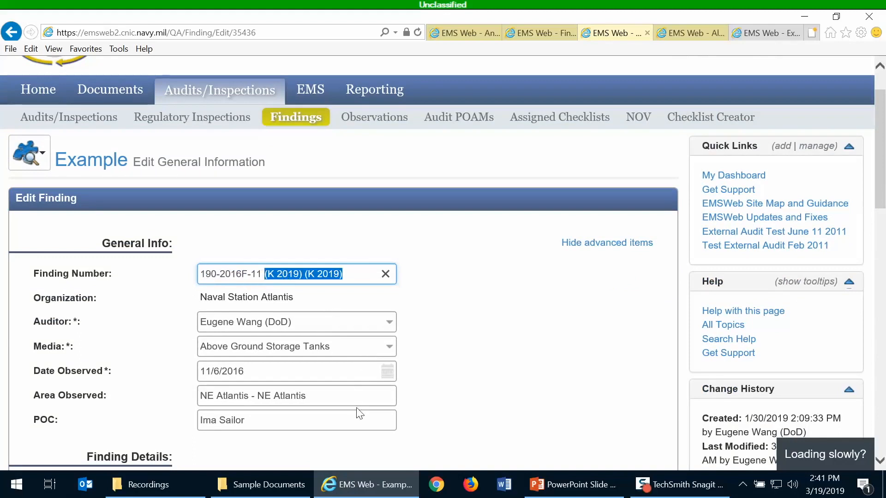
key(BackSpace)
key(BackSpace)
key(BackSpace)
key(BackSpace)
key(BackSpace)
key(BackSpace)
key(BackSpace)
key(BackSpace)
key(BackSpace)
key(BackSpace)
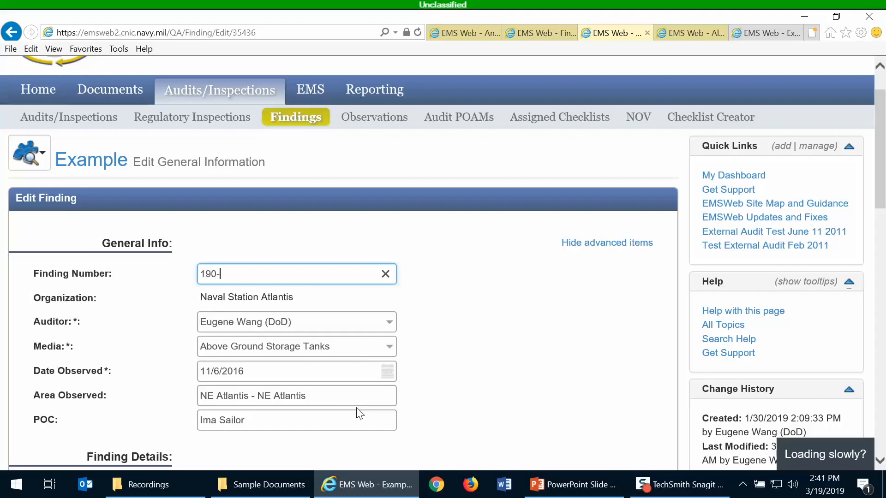
text(Training)
click(445, 341)
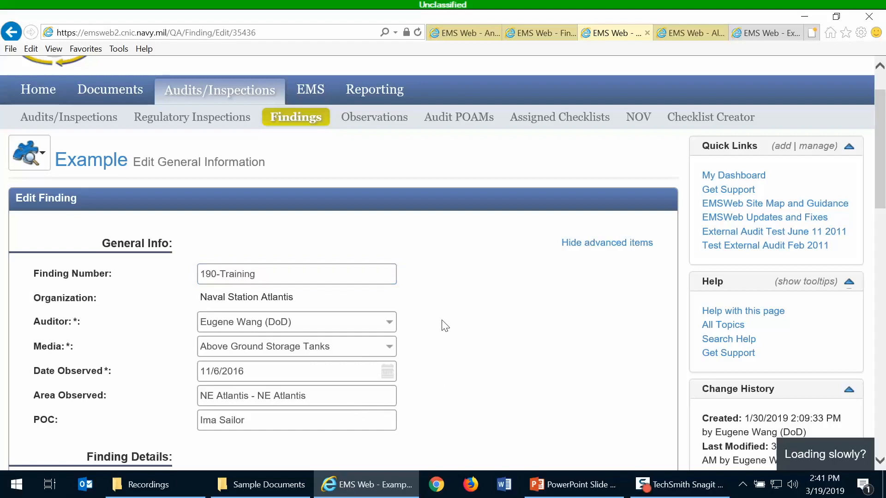
scroll(459, 304, down, 1)
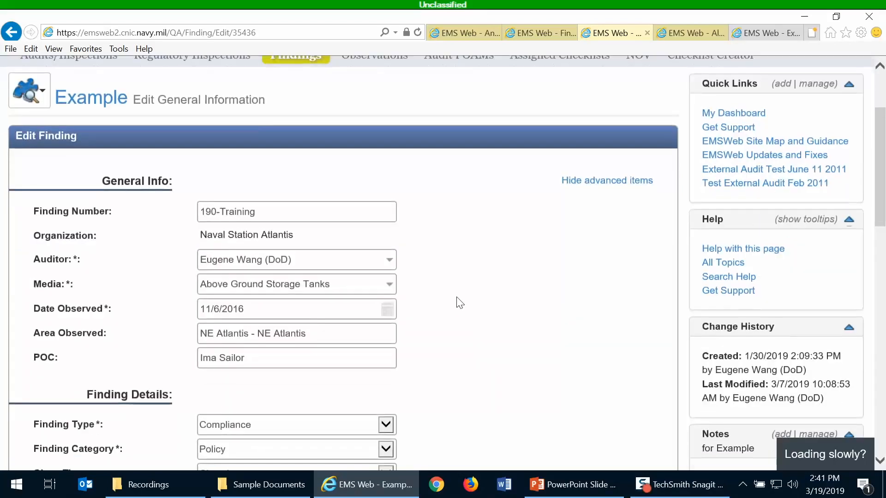
scroll(482, 272, down, 15)
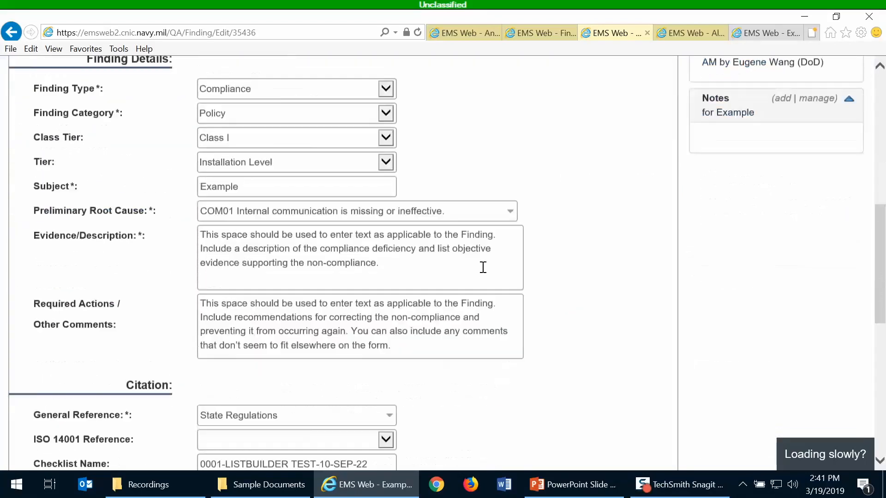
click(53, 350)
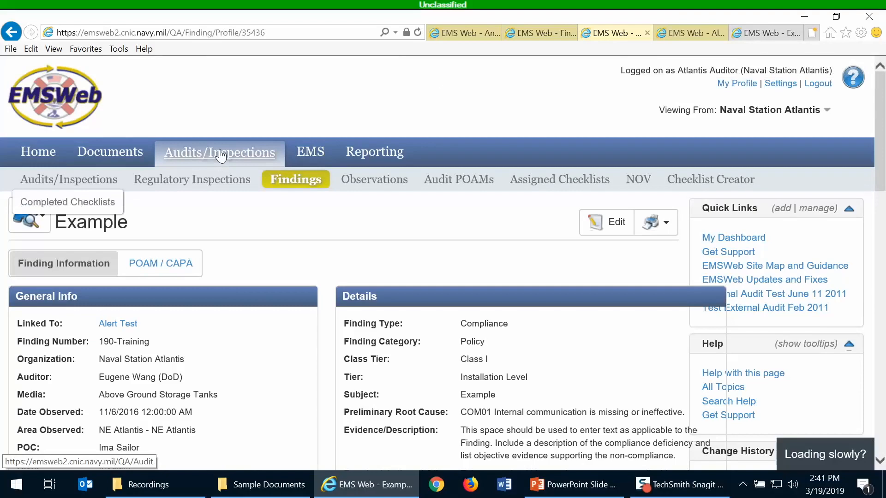
Return to the Example Tier II Oversight Inspection, reload it, and scroll to its empty Findings & Observations table
click(221, 155)
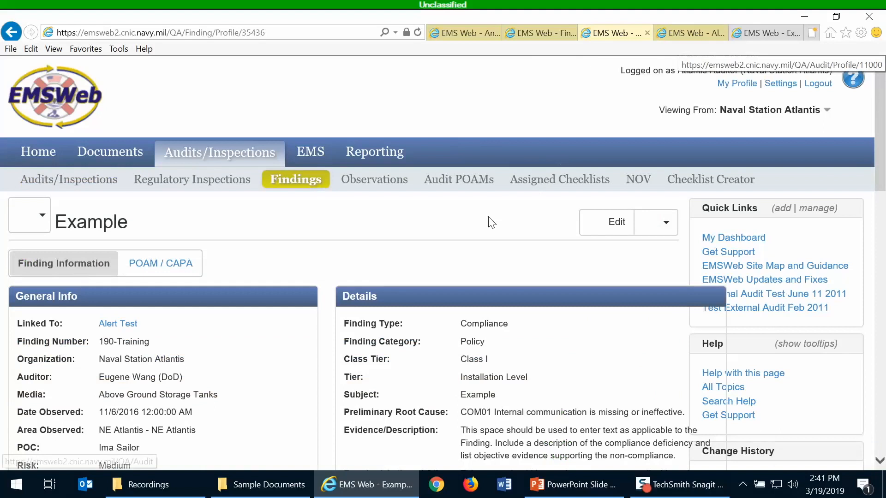
click(678, 29)
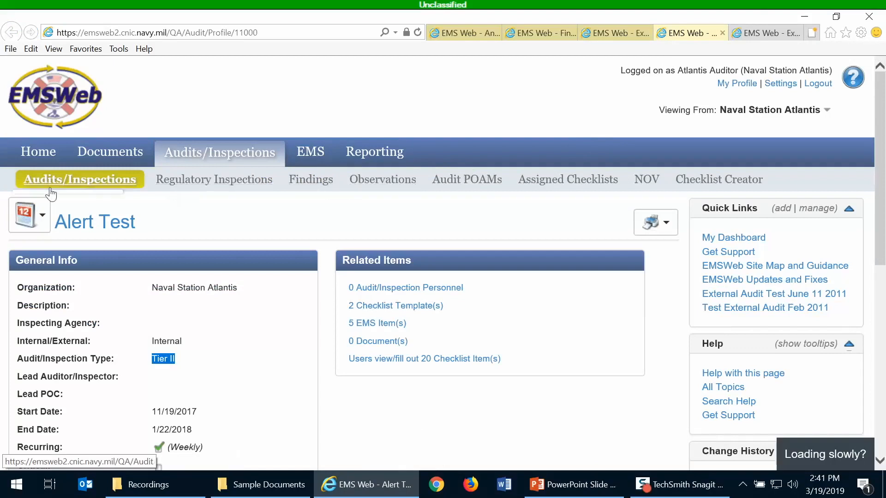
click(785, 31)
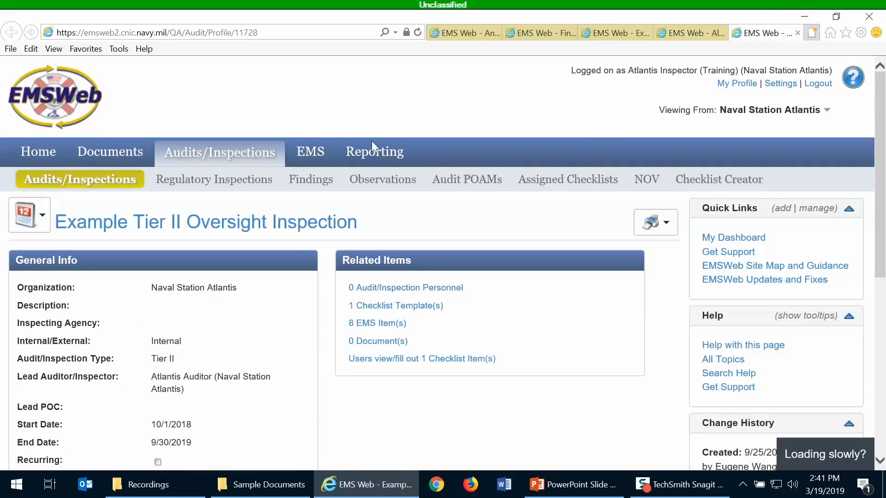
click(110, 177)
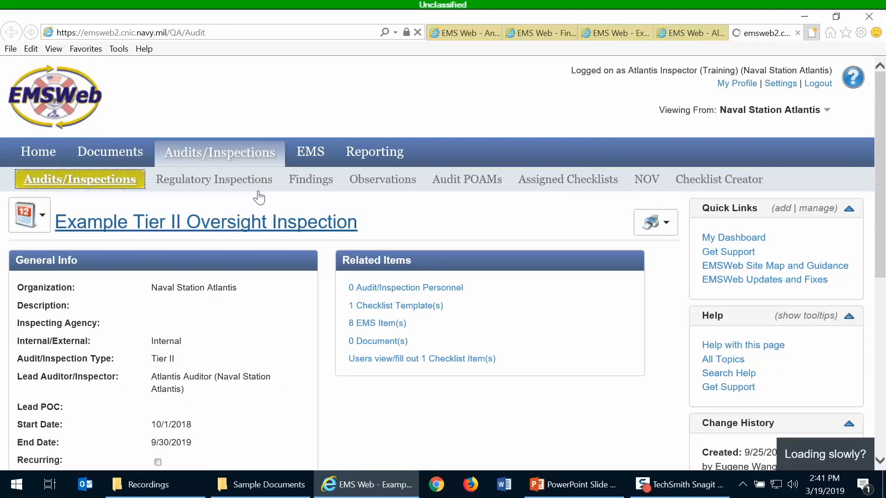
click(11, 33)
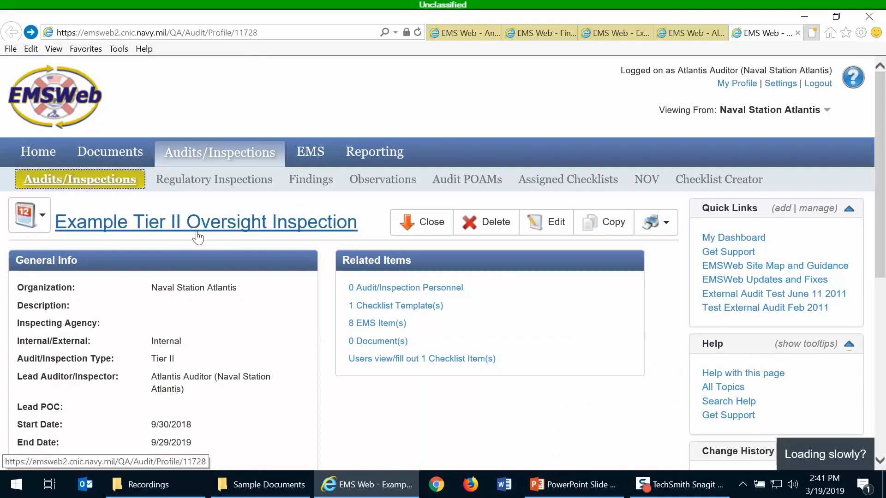
scroll(197, 235, down, 3)
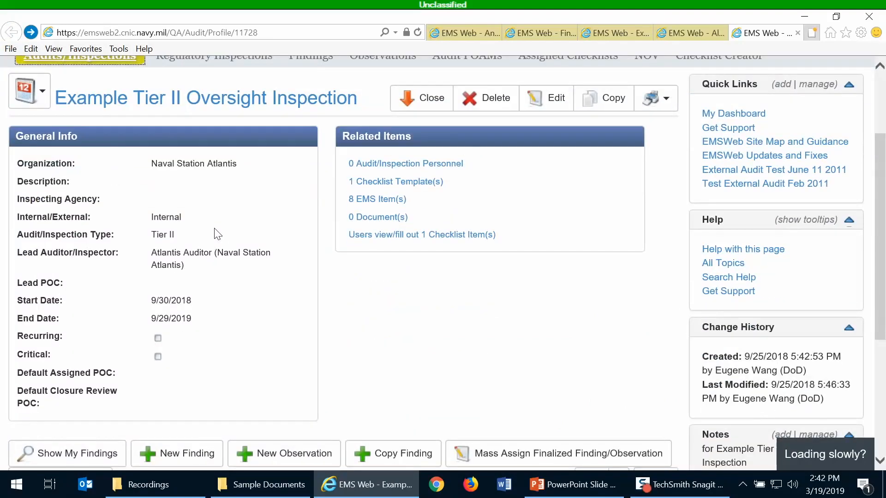
scroll(217, 235, down, 3)
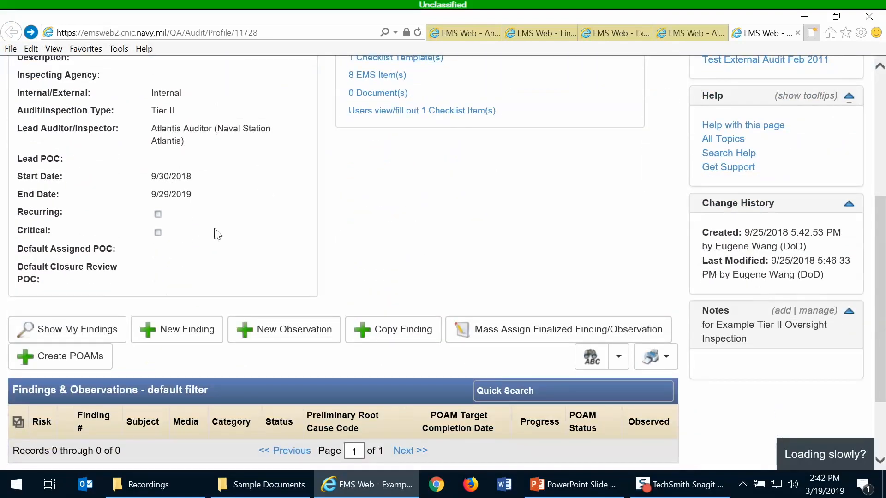
scroll(215, 231, up, 3)
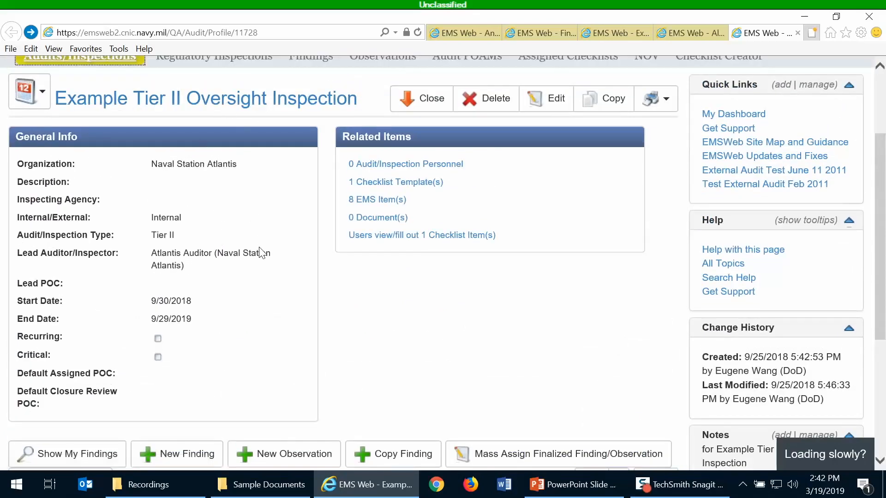
scroll(263, 253, down, 3)
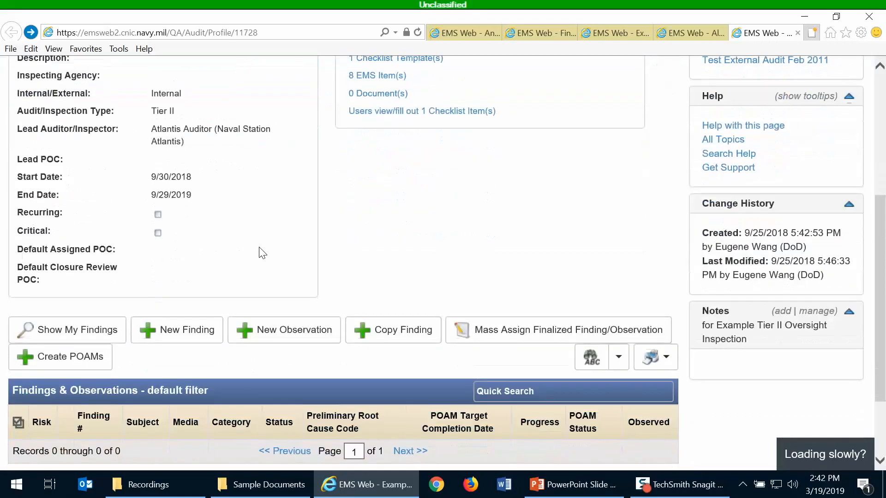
Start a new finding and select 190-Training, found by searching 'train', as its related finding
click(178, 336)
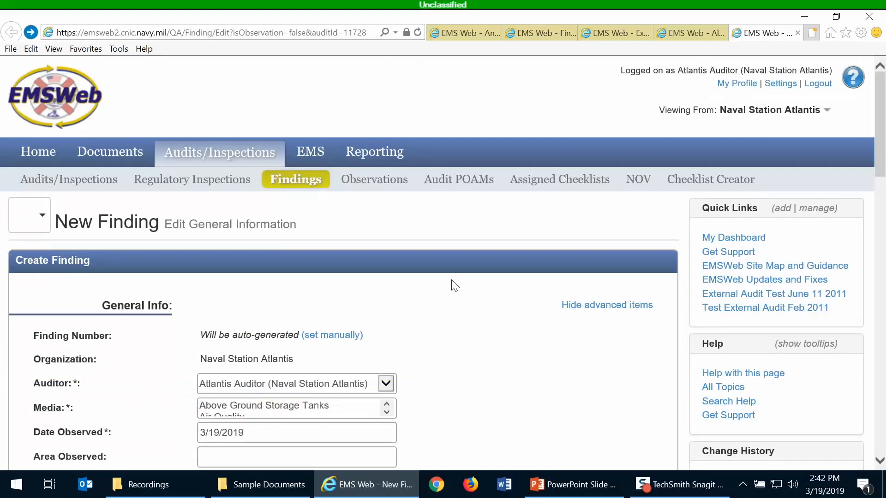
scroll(454, 286, down, 10)
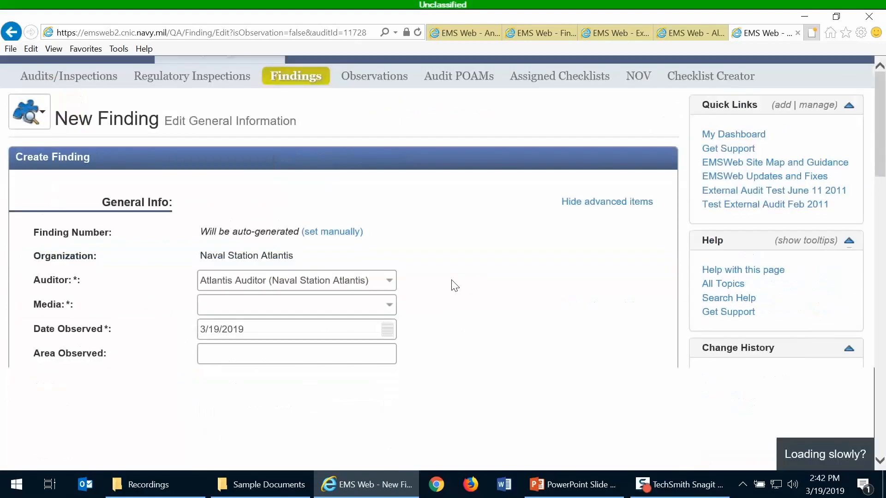
scroll(421, 336, down, 6)
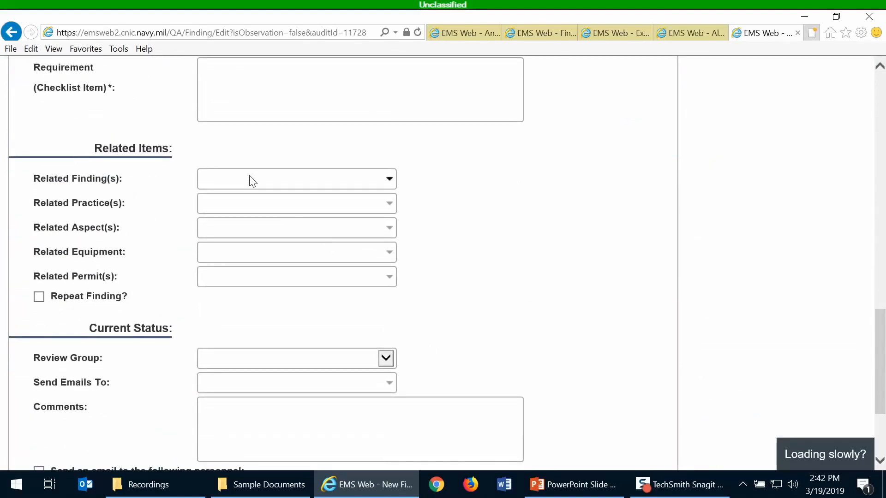
click(252, 180)
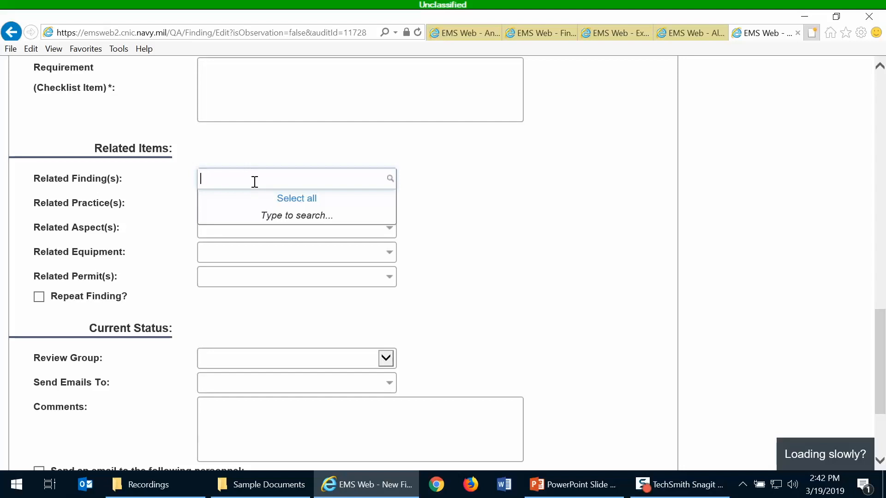
text(train)
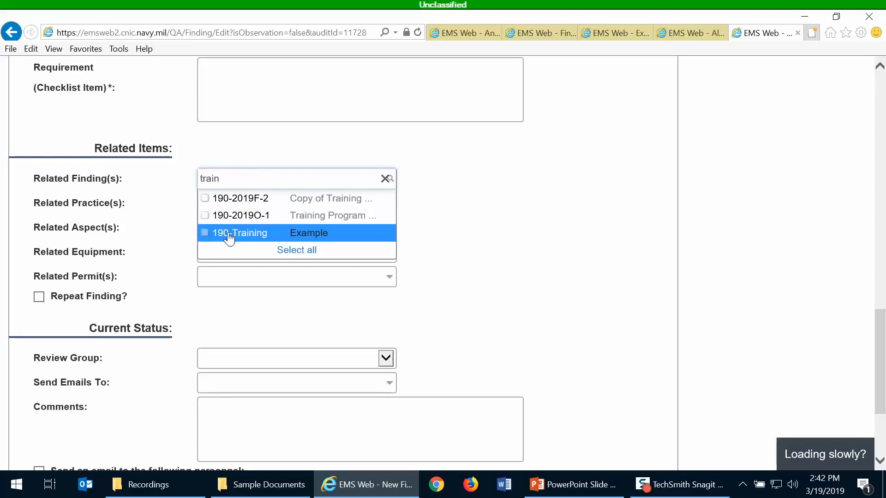
click(205, 234)
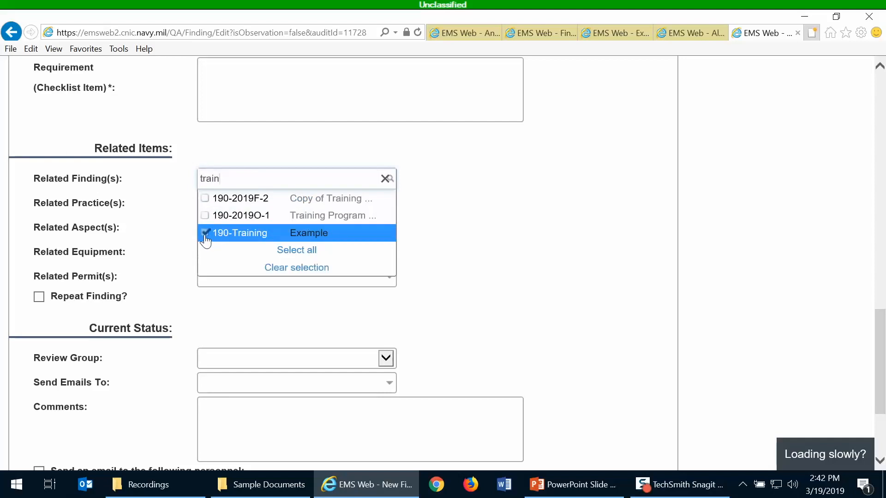
click(523, 240)
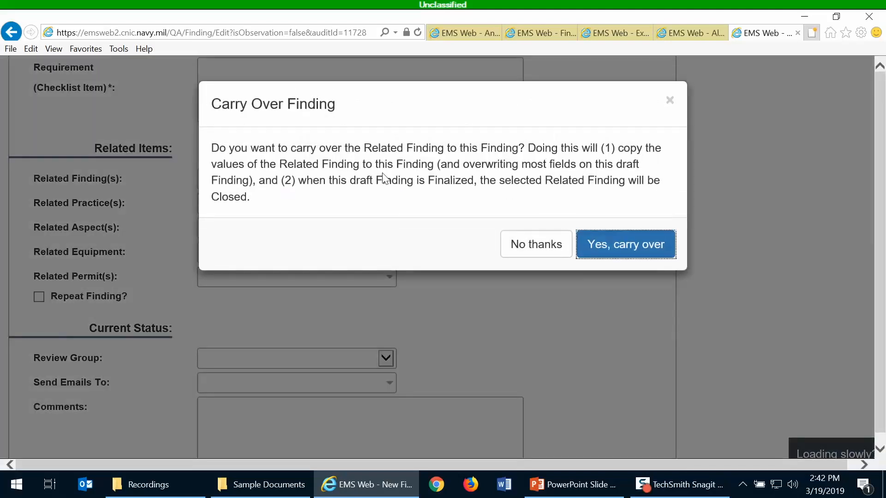
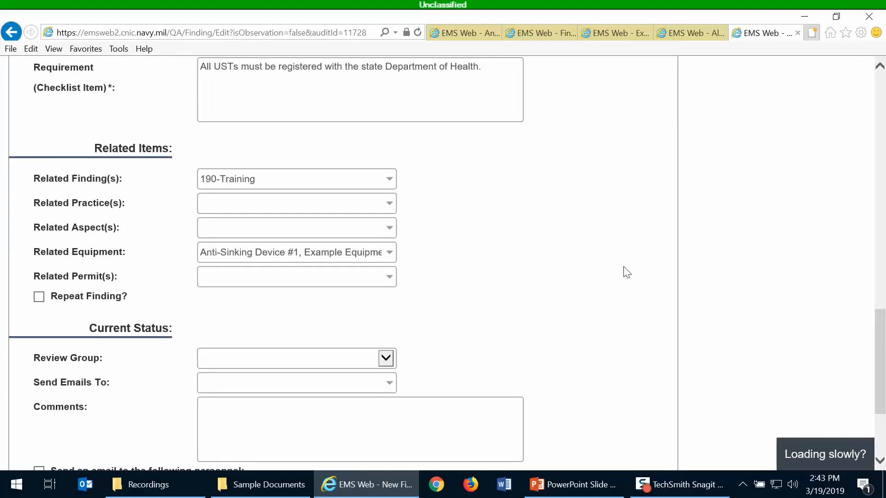
Review the new carry-over finding's form, linked to Example Tier II Oversight Inspection, before saving
scroll(626, 273, up, 15)
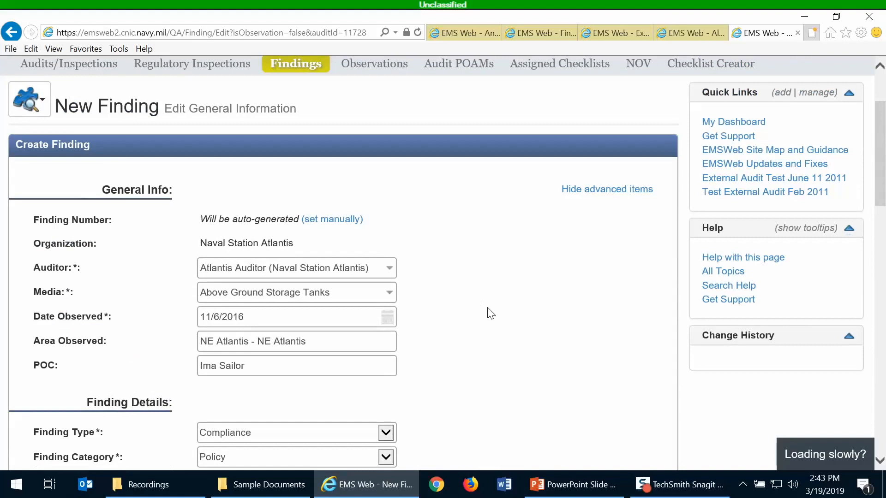
scroll(483, 296, down, 3)
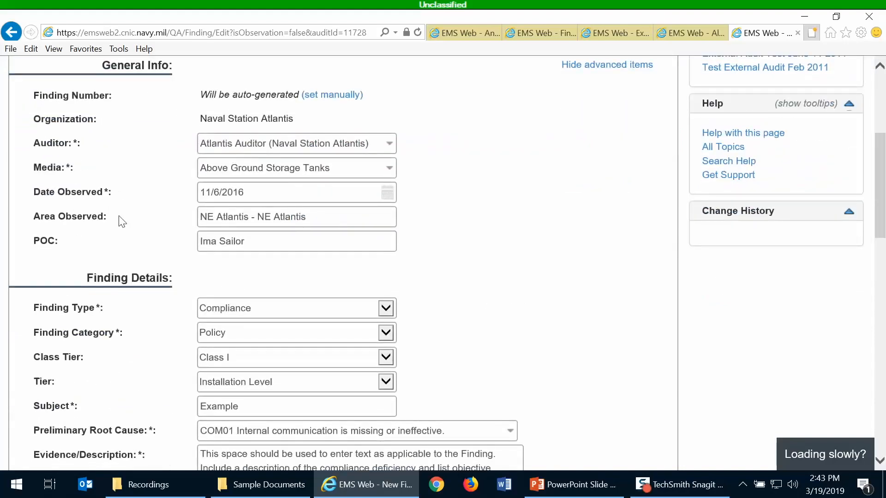
scroll(172, 348, down, 4)
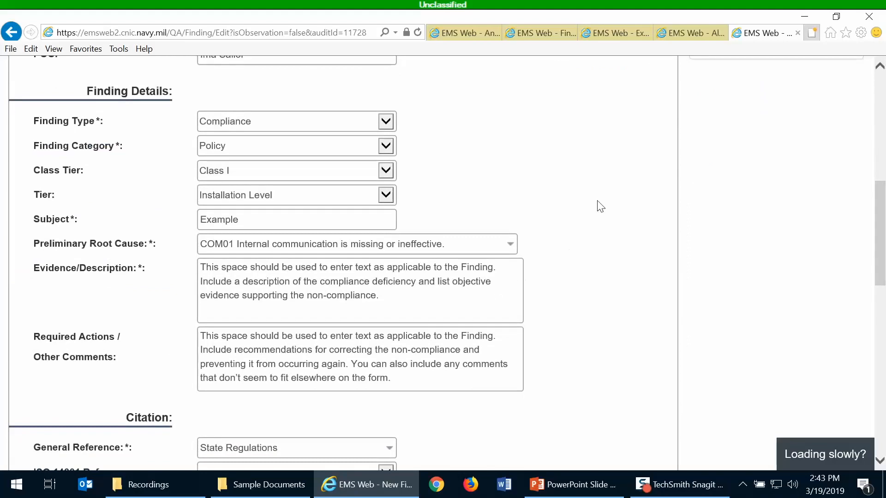
scroll(598, 211, up, 4)
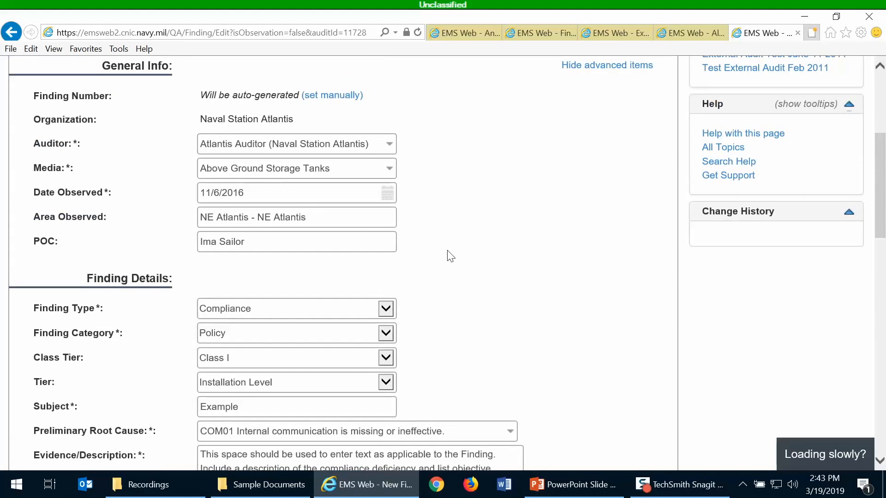
scroll(447, 251, down, 3)
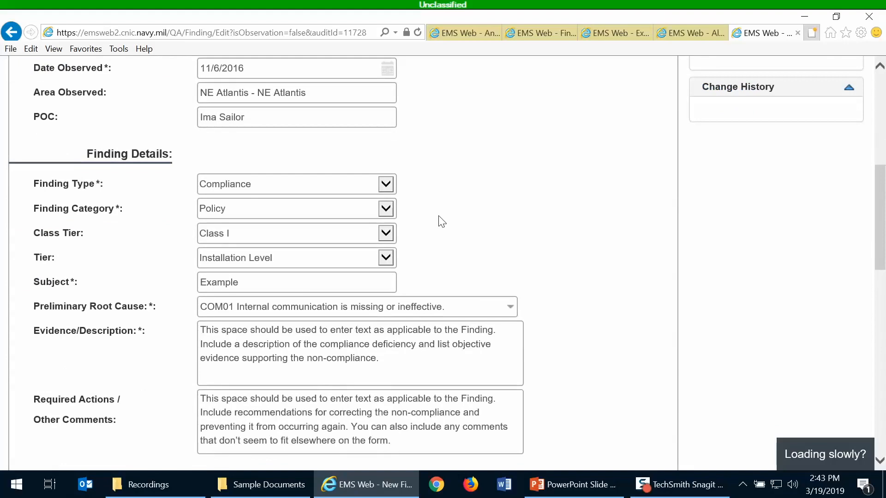
scroll(548, 214, down, 3)
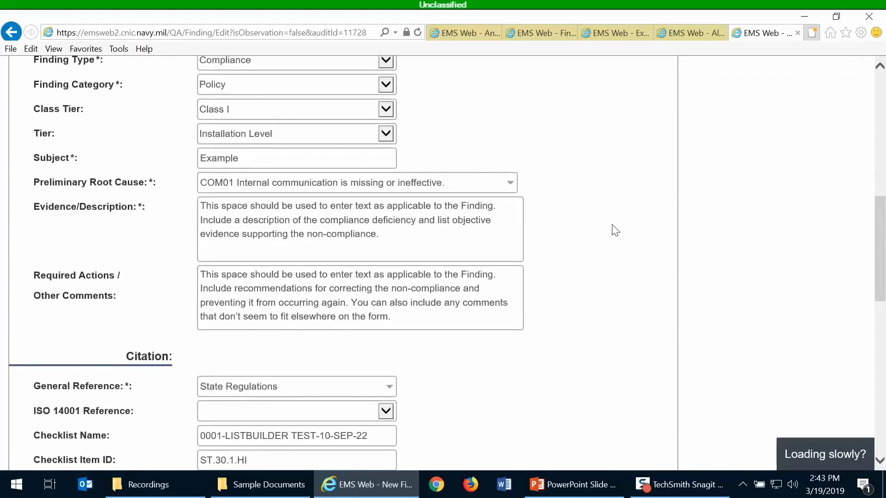
scroll(615, 231, down, 3)
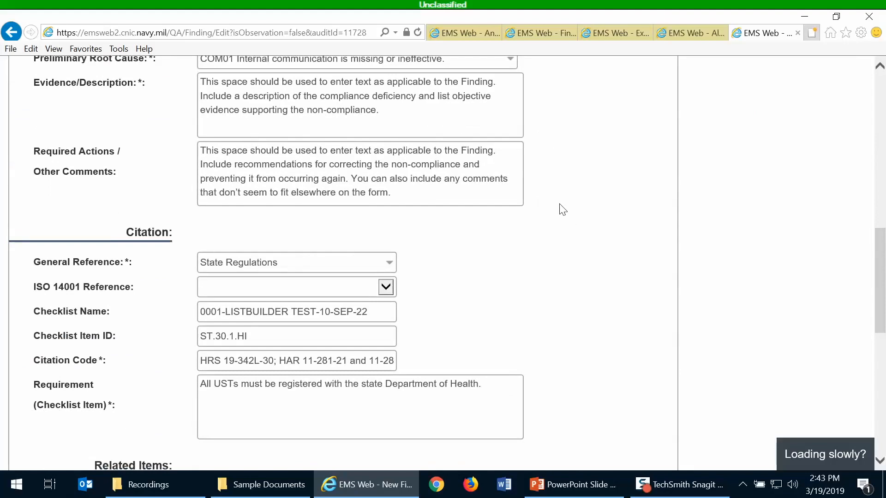
scroll(562, 209, down, 6)
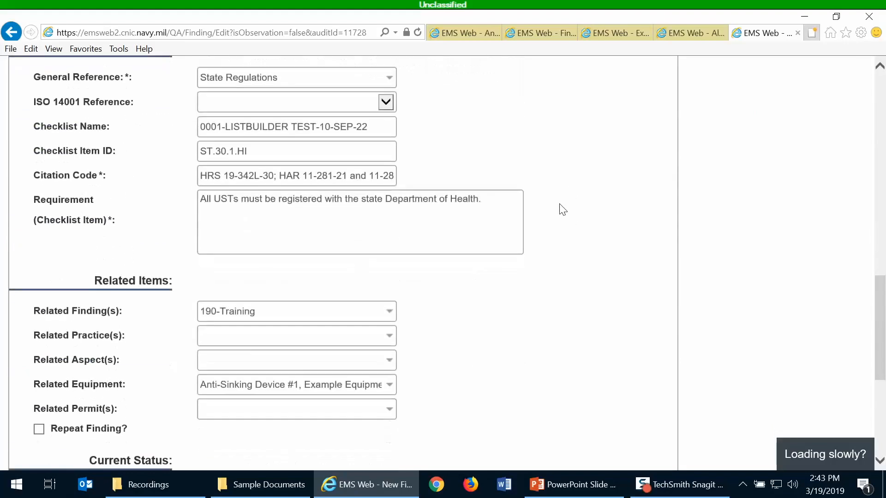
scroll(562, 209, down, 2)
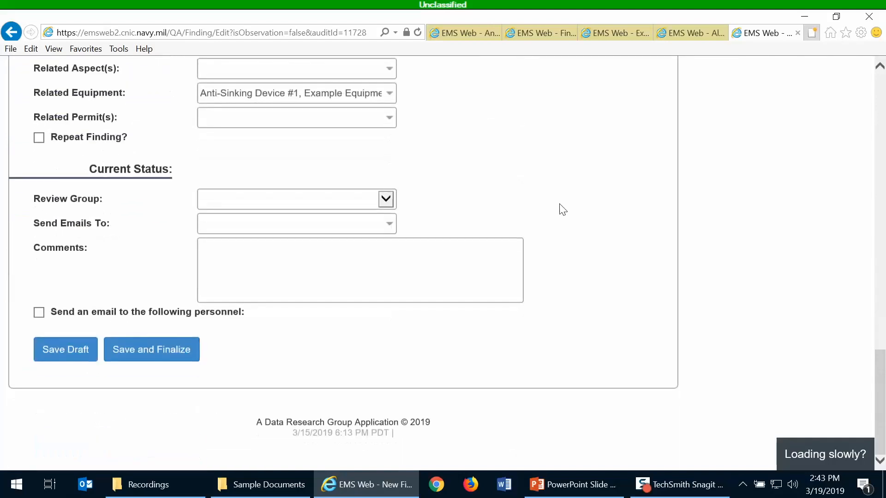
Save and finalize the finding as 190-Training (K 2019), status Open (Assigned), then view its POAM / CAPA
click(134, 351)
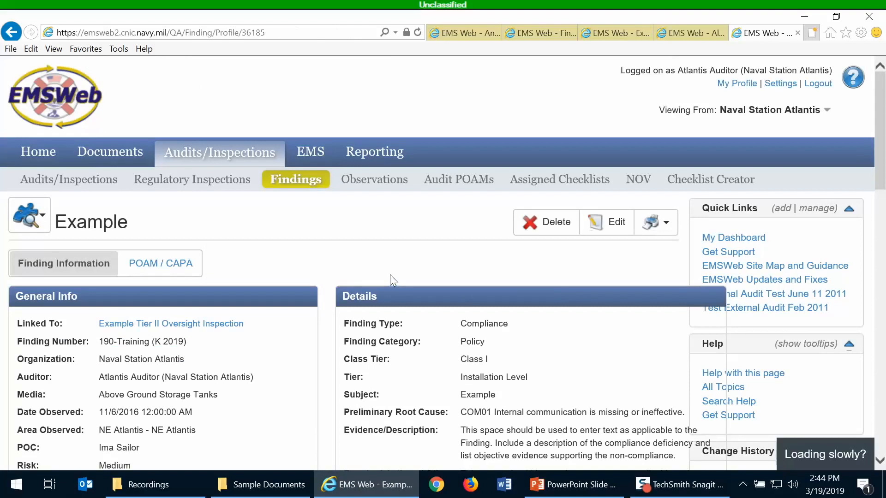
scroll(390, 276, down, 3)
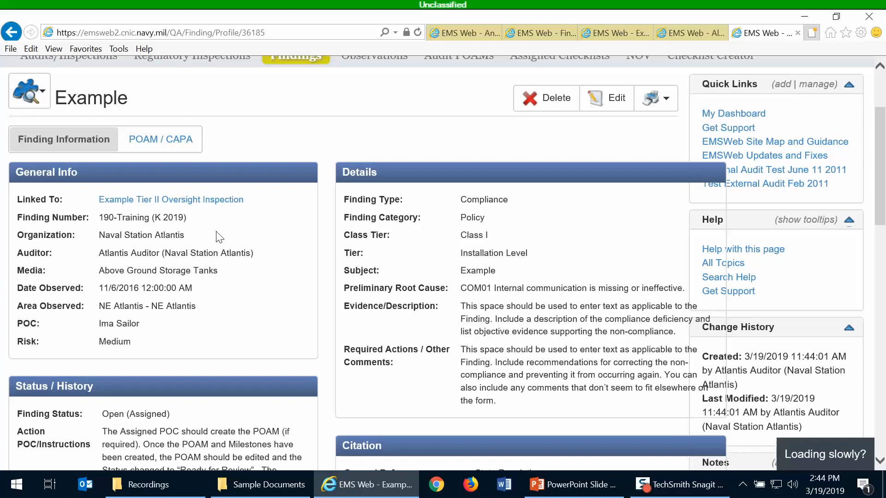
click(164, 141)
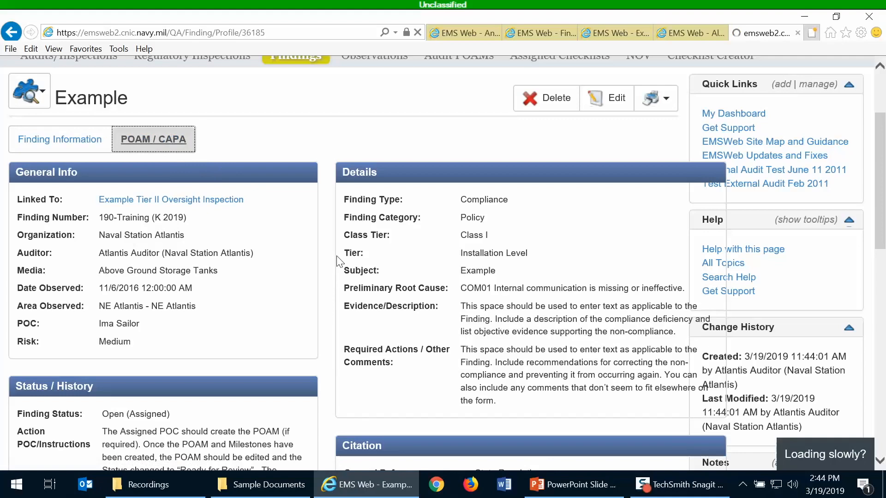
Check the copied finding's POAM and milestones at 58% progress, then return to the original 190-Training finding
scroll(365, 290, down, 8)
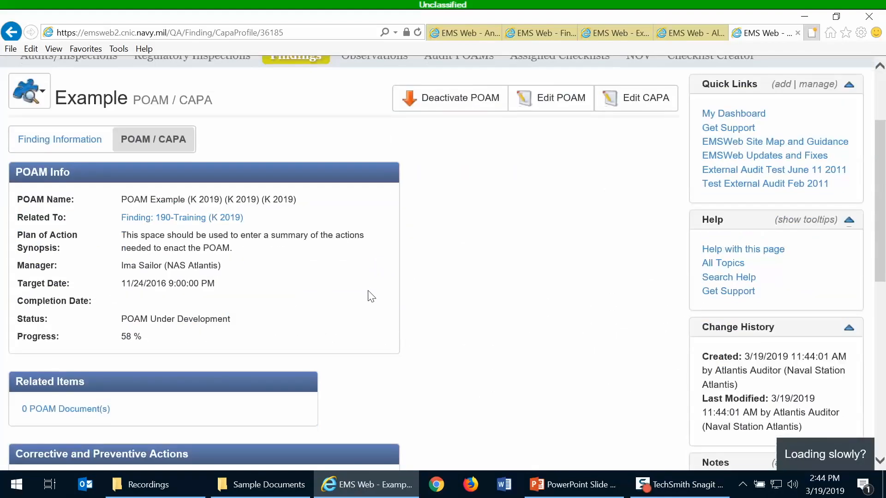
scroll(369, 290, down, 4)
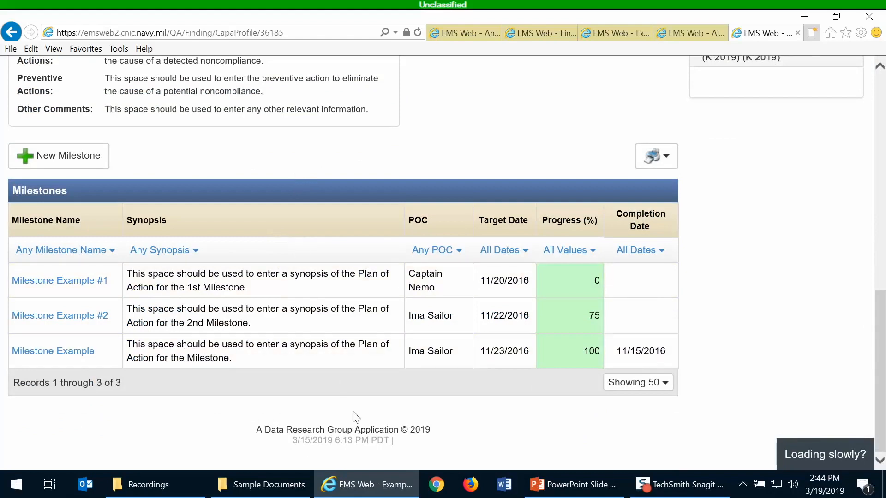
scroll(356, 417, up, 3)
scroll(356, 364, down, 3)
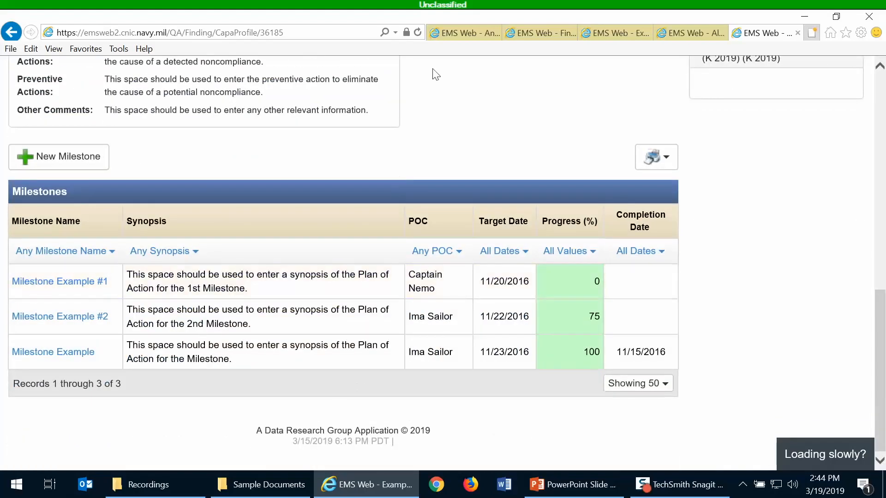
scroll(432, 192, up, 7)
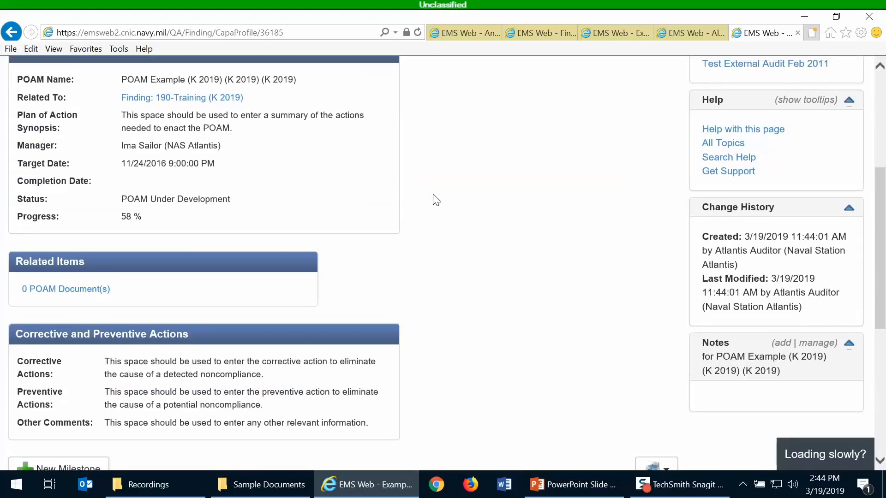
scroll(236, 211, up, 1)
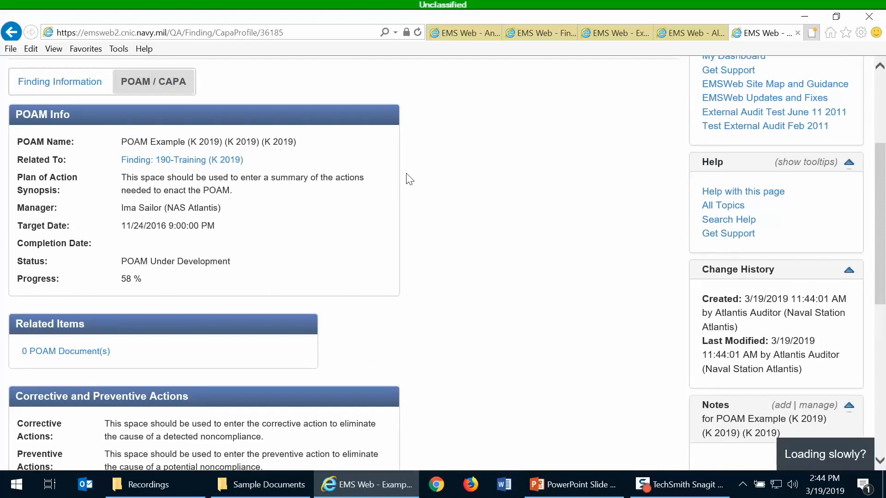
scroll(410, 180, up, 1)
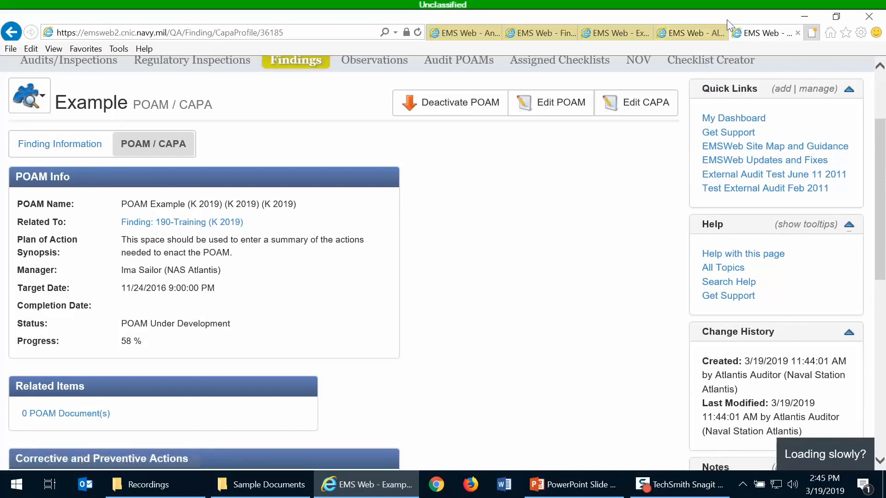
click(610, 34)
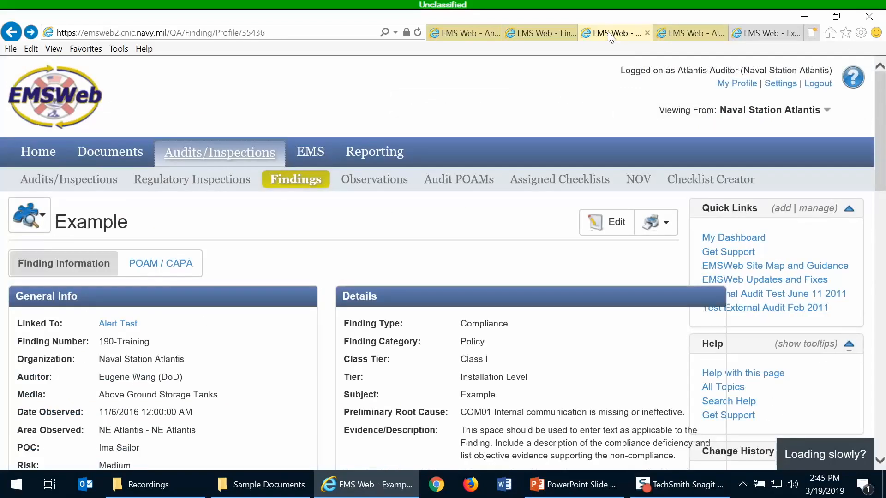
scroll(290, 313, down, 3)
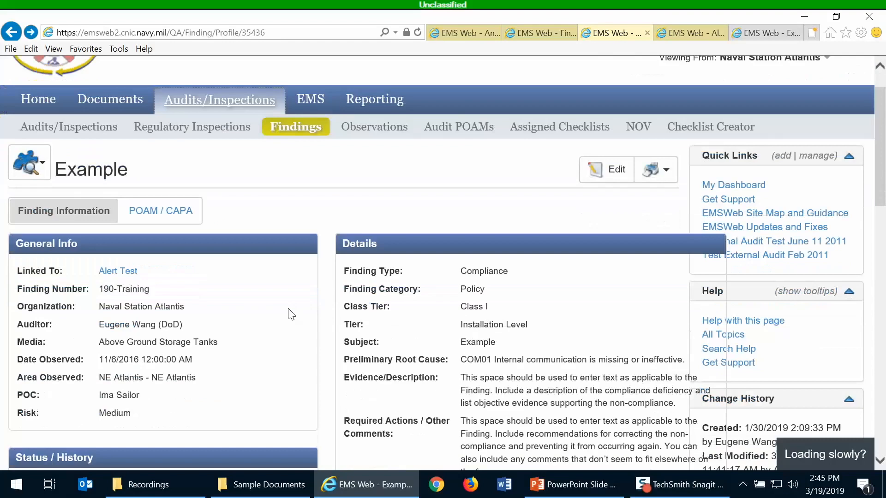
scroll(291, 314, up, 3)
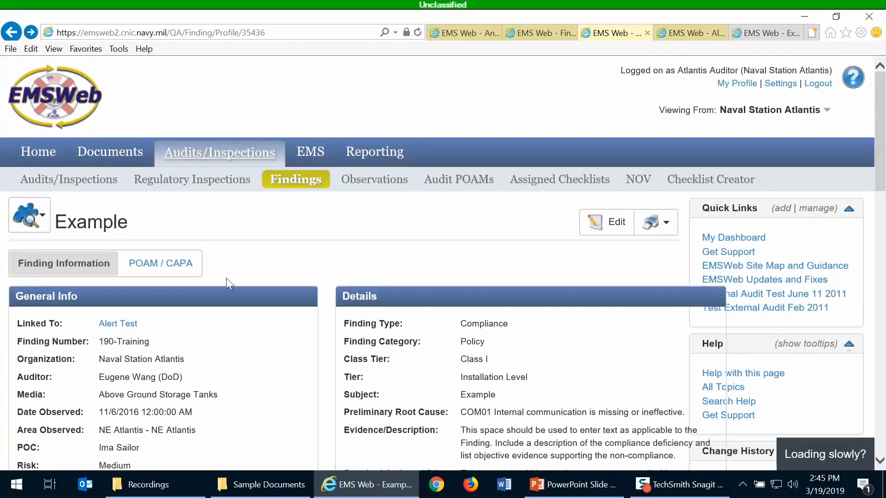
click(154, 271)
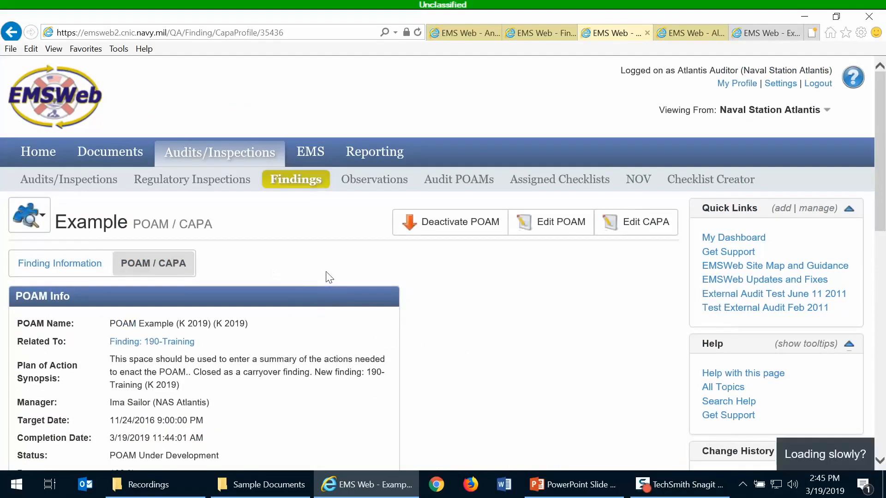
scroll(328, 276, down, 3)
scroll(328, 277, down, 8)
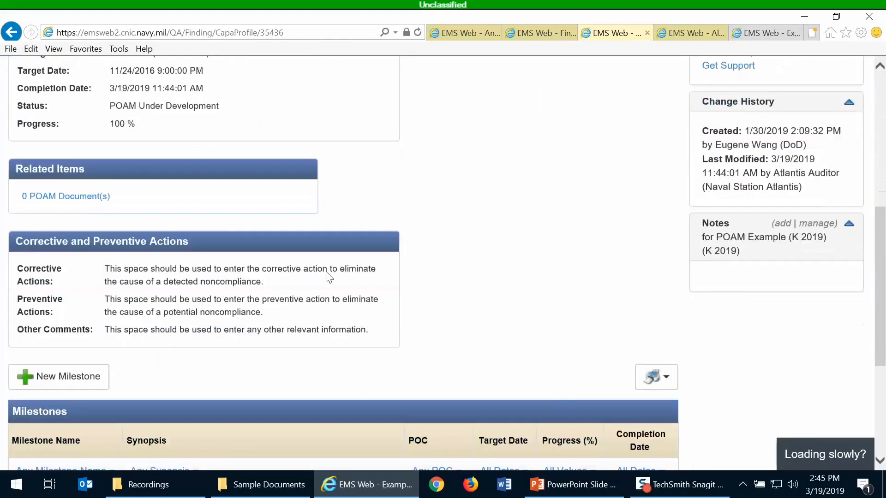
scroll(326, 277, down, 2)
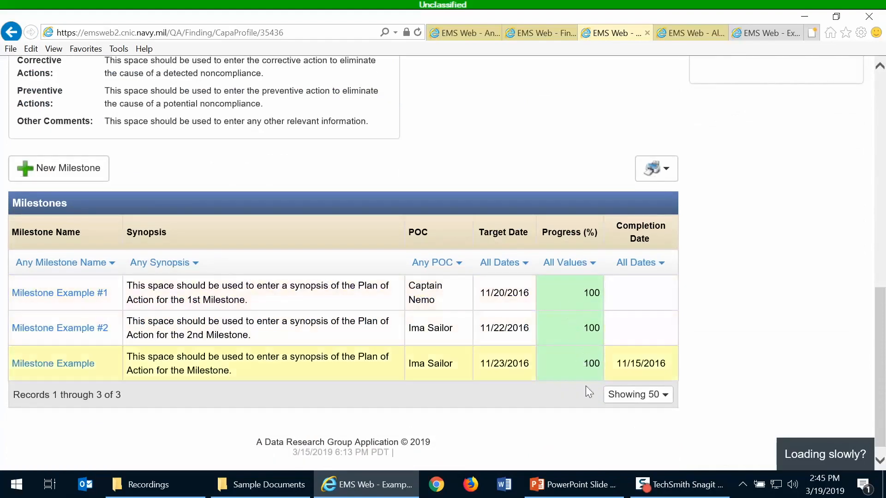
scroll(565, 391, up, 7)
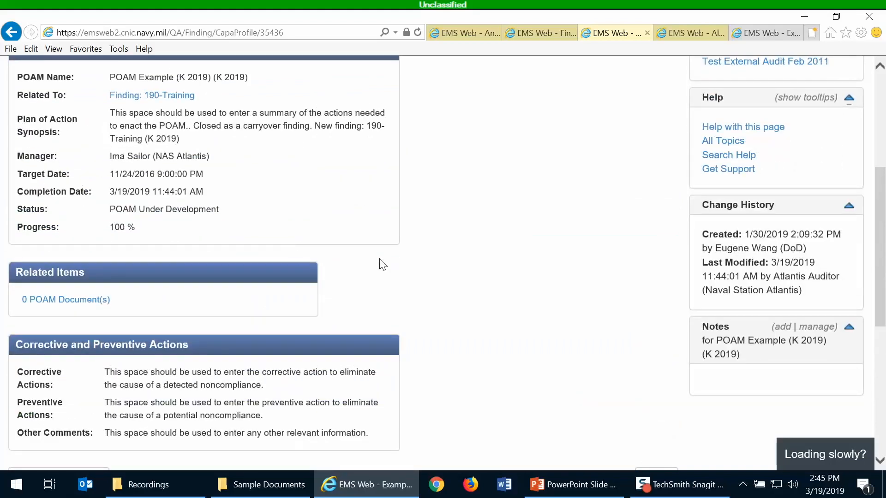
scroll(379, 264, up, 3)
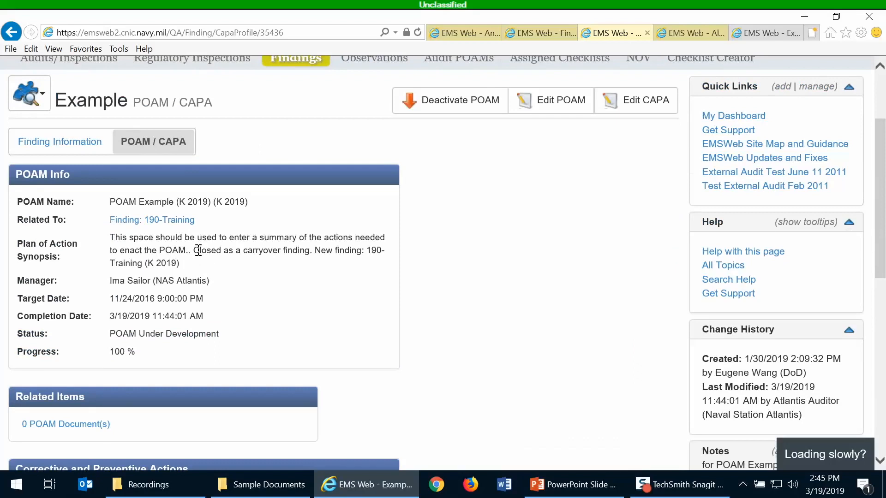
drag(192, 250, 203, 267)
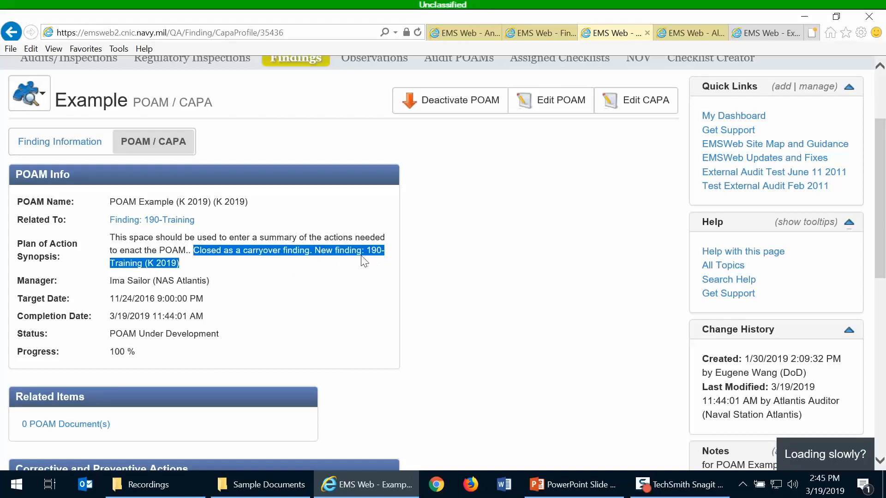
click(62, 146)
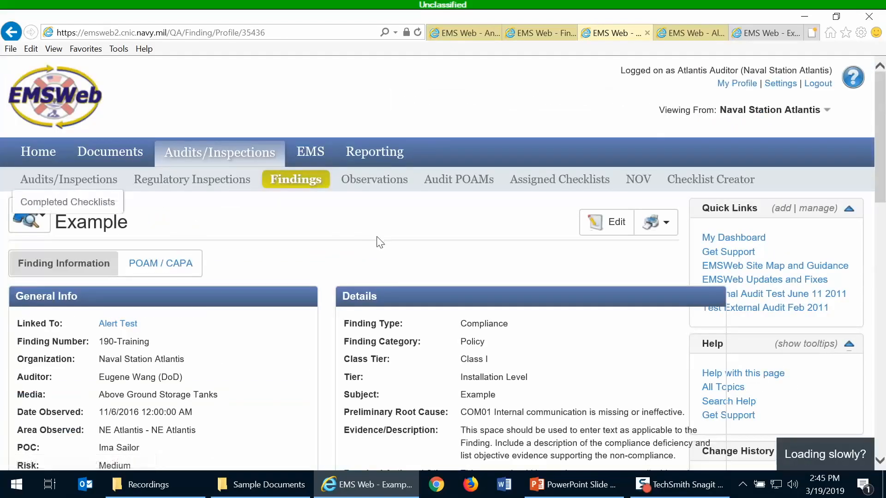
scroll(245, 303, down, 5)
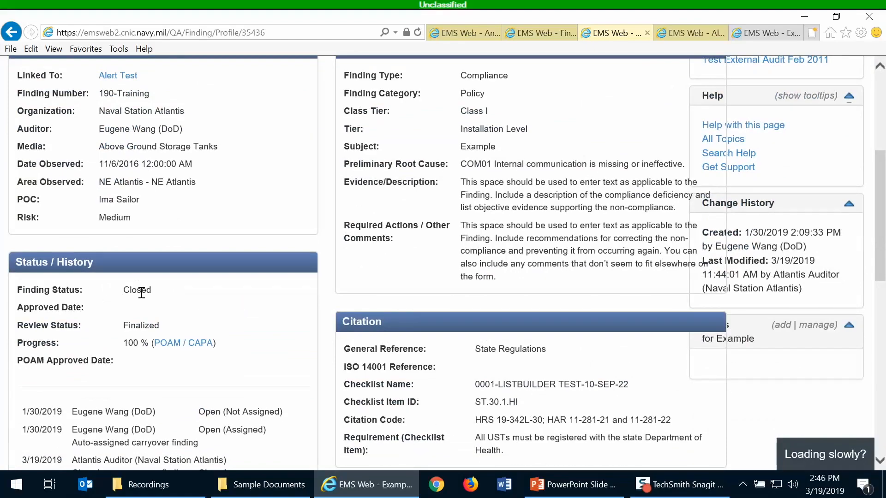
scroll(141, 293, down, 5)
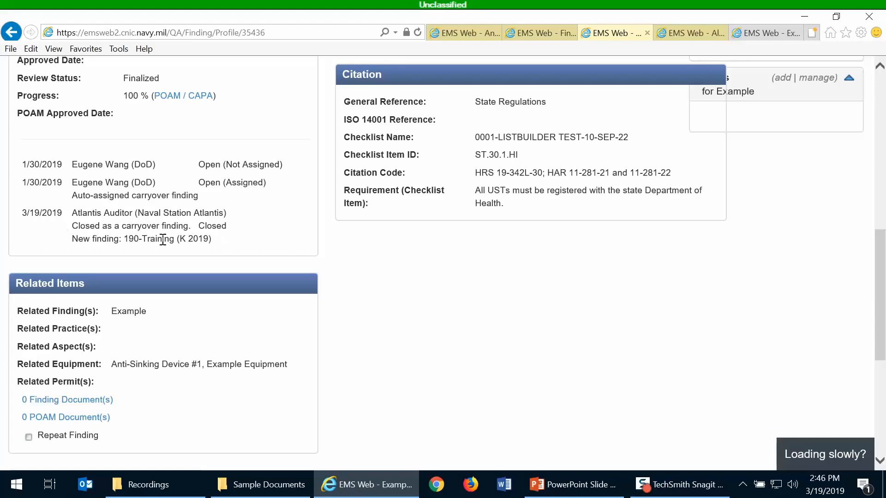
drag(215, 239, 131, 257)
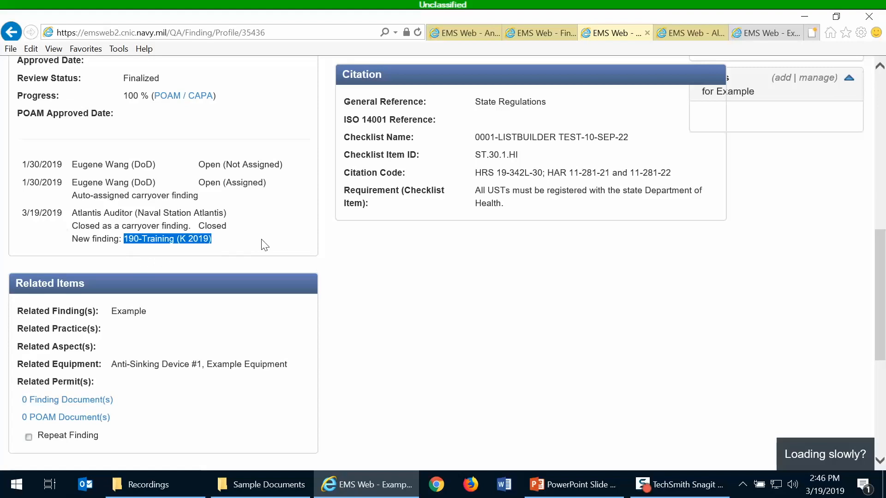
scroll(262, 240, up, 5)
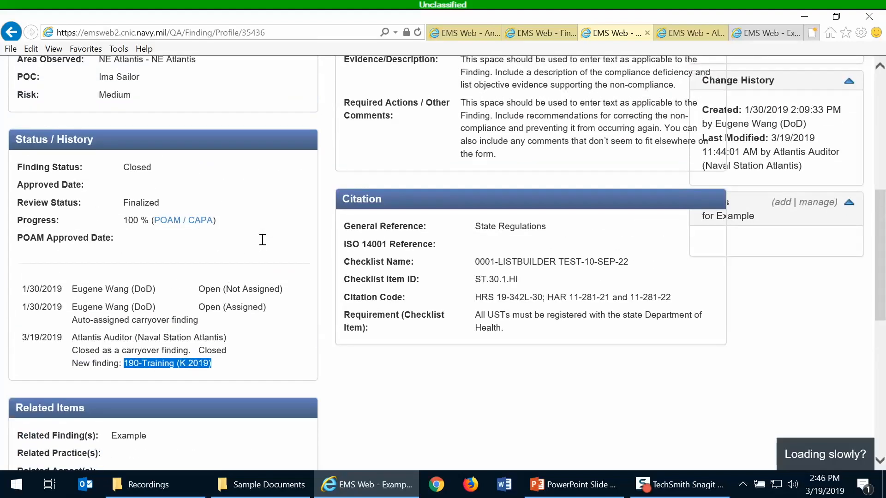
scroll(262, 244, up, 3)
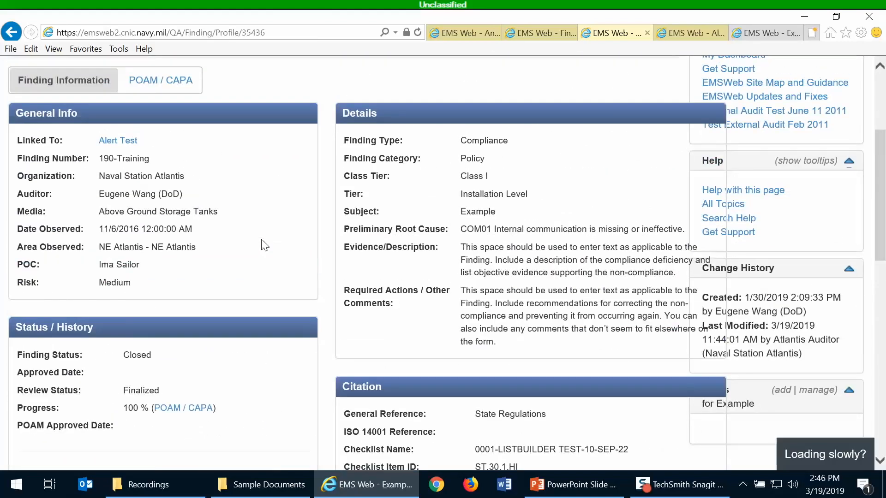
scroll(266, 242, up, 1)
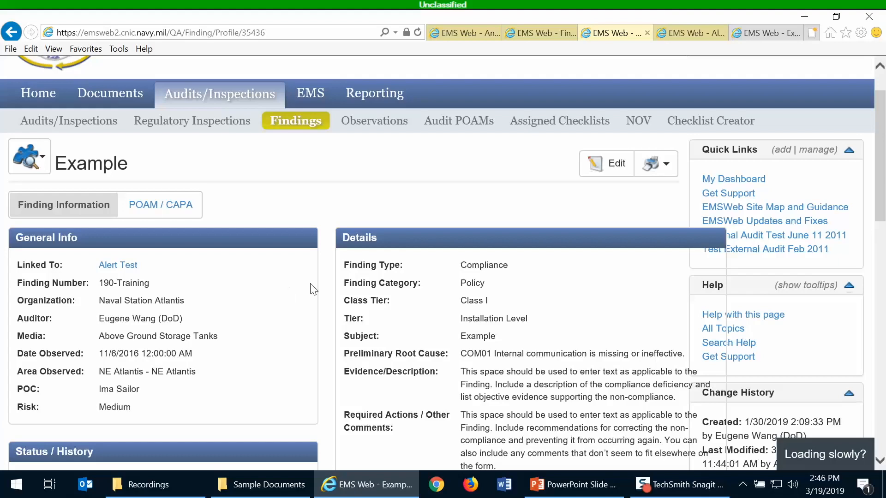
scroll(341, 289, down, 5)
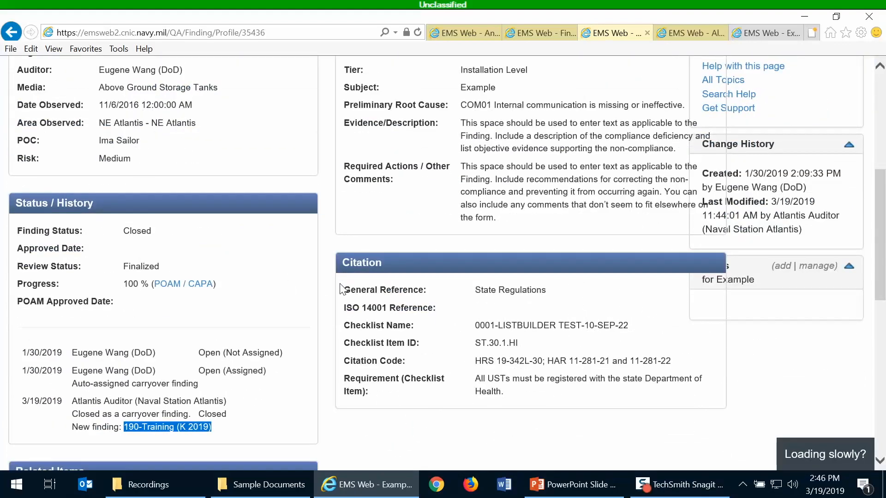
scroll(341, 288, up, 4)
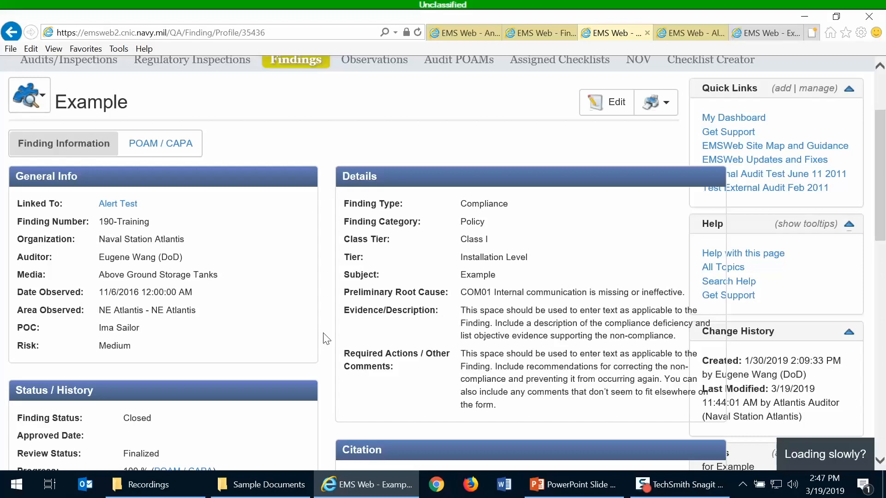
scroll(338, 307, down, 4)
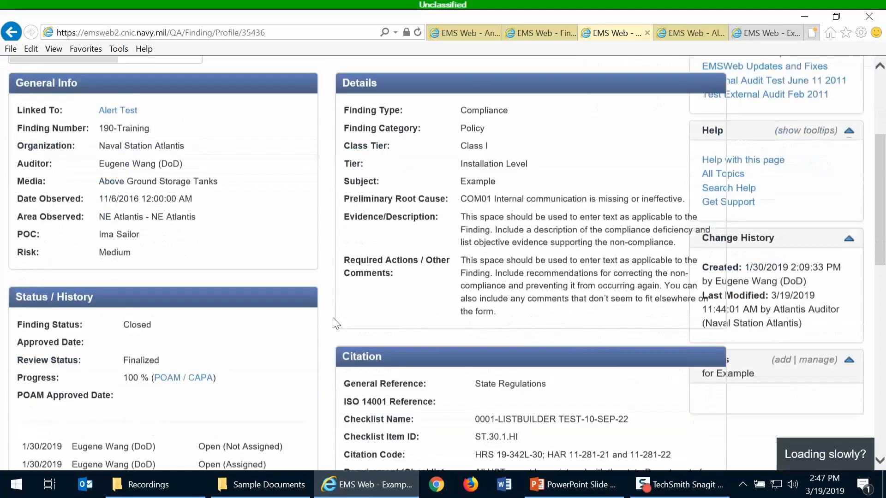
scroll(328, 317, down, 4)
scroll(330, 323, up, 11)
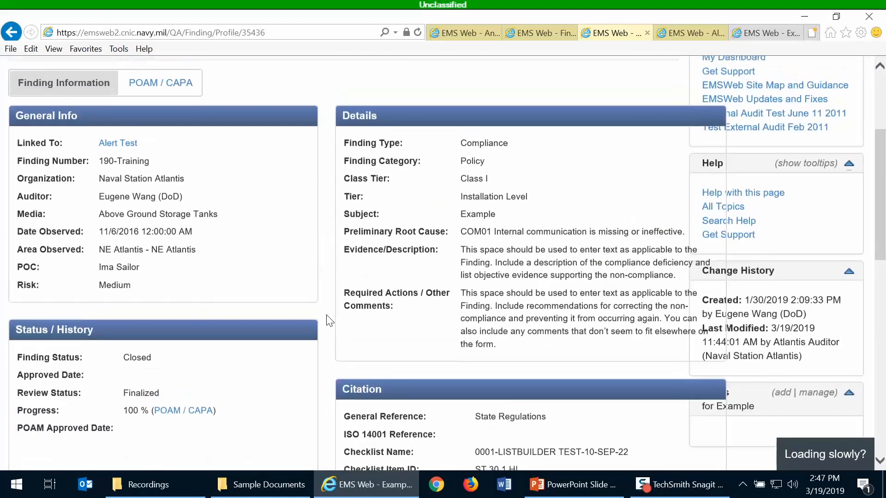